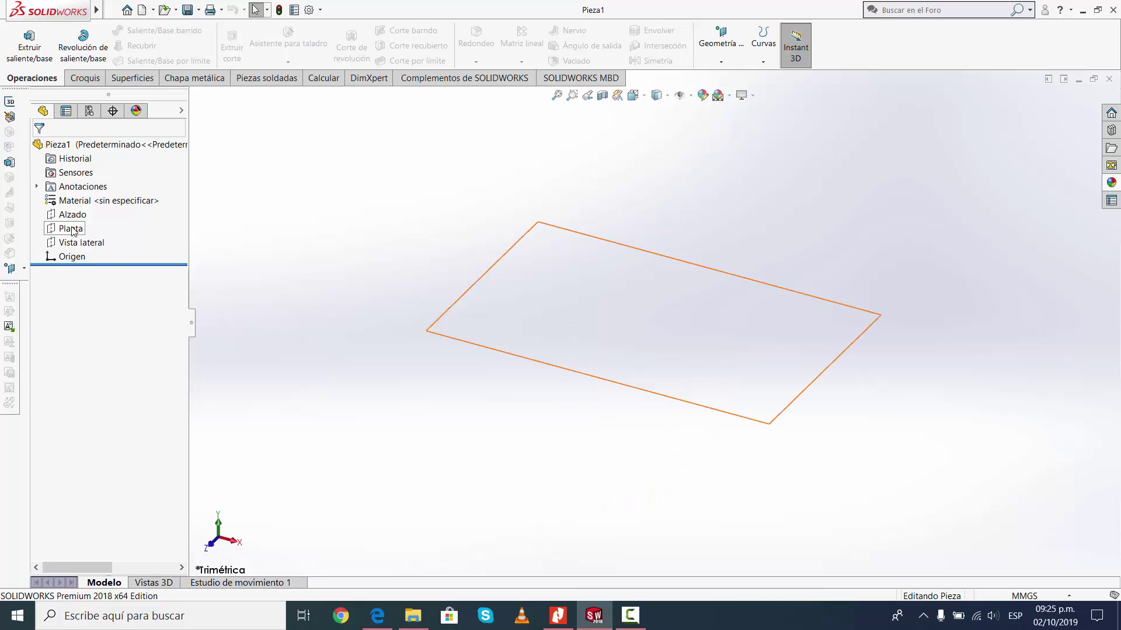
Start a sketch on the Alzado plane and draw a vertical construction line centred on the origin, about 85 mm to each side.
left_click(72, 214)
left_click(83, 196)
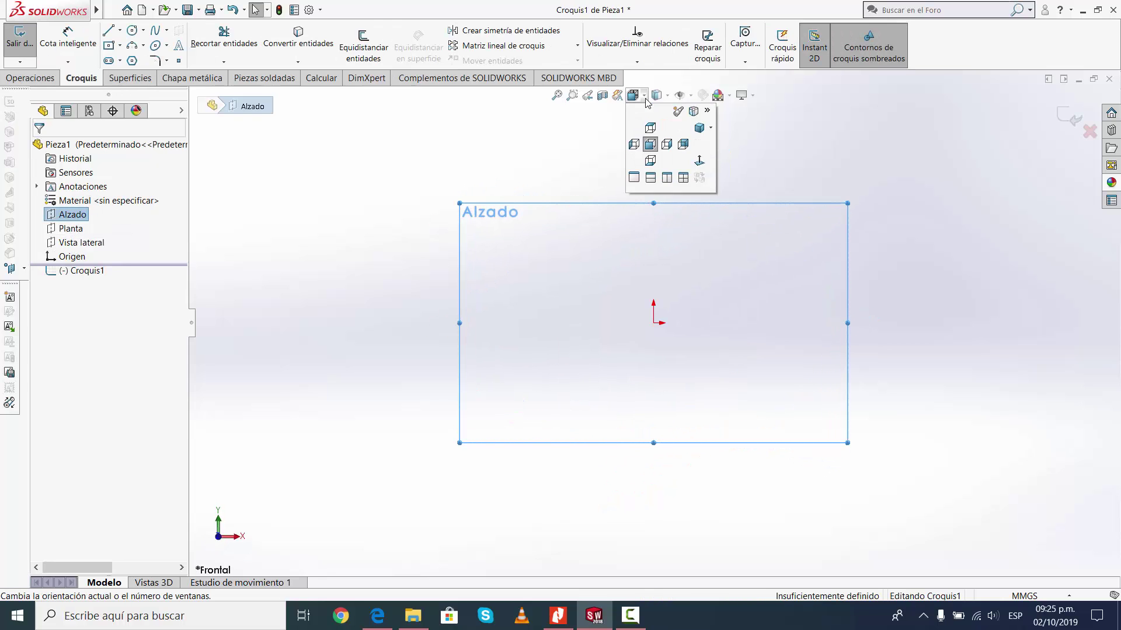
left_click(120, 32)
left_click(156, 61)
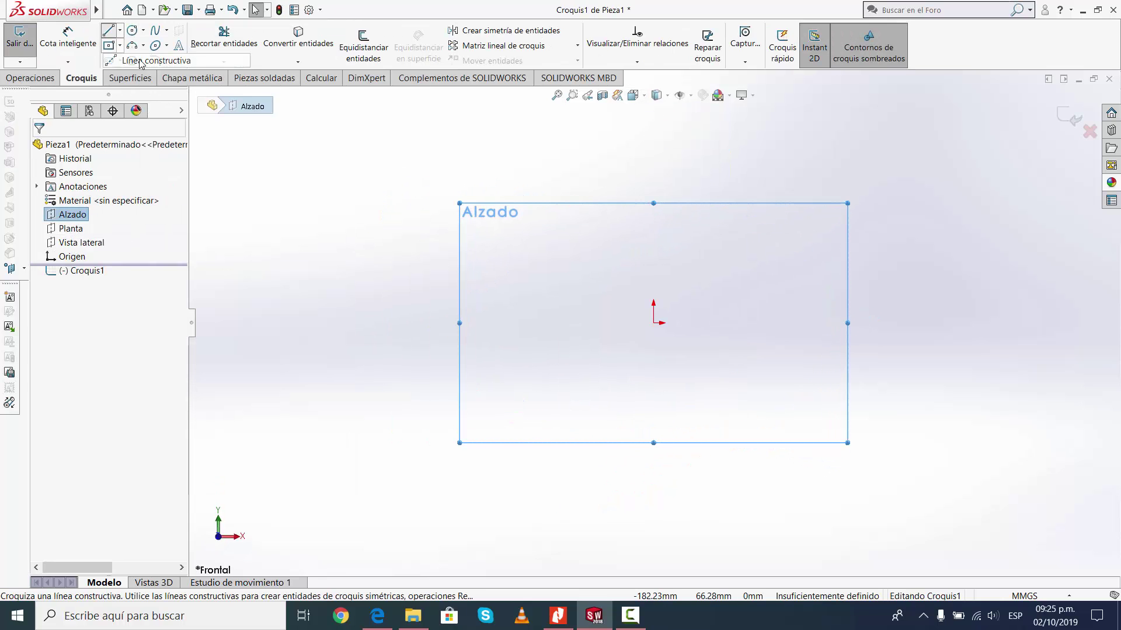
left_click(654, 138)
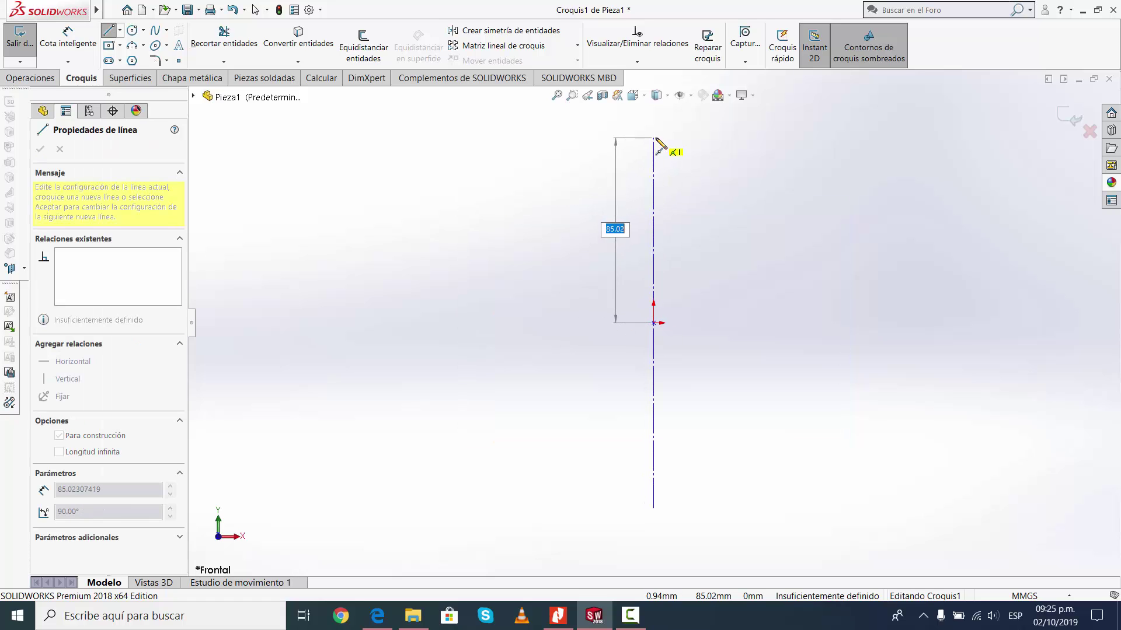
left_click(684, 187)
key("Escape")
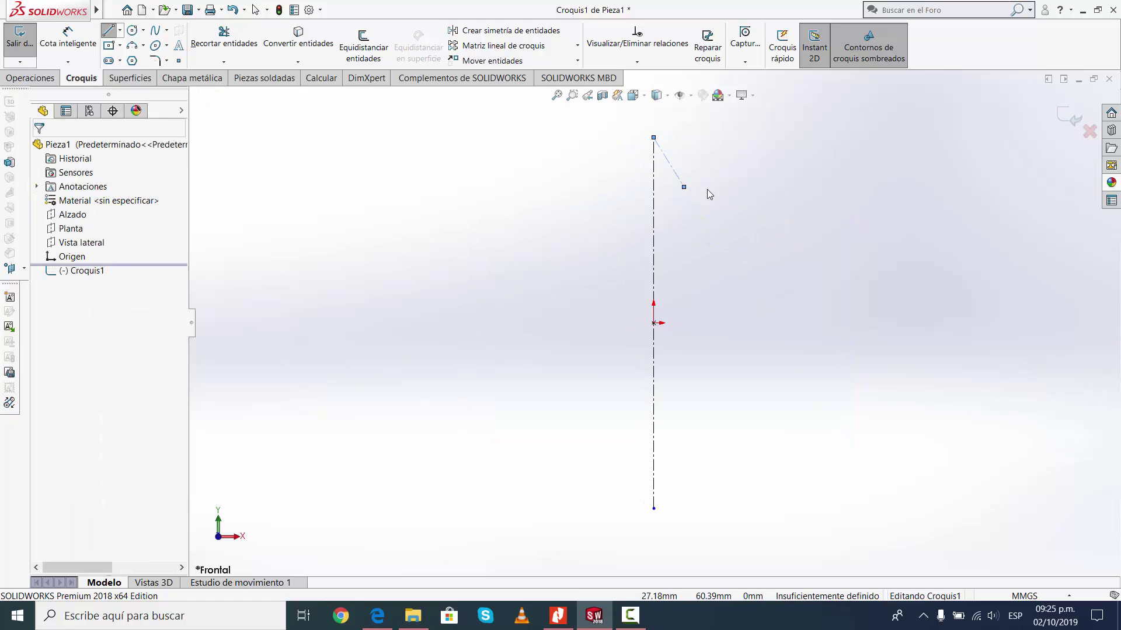
key("Escape")
Draw a horizontal construction line centred on the origin, crossing the vertical one.
left_click(120, 29)
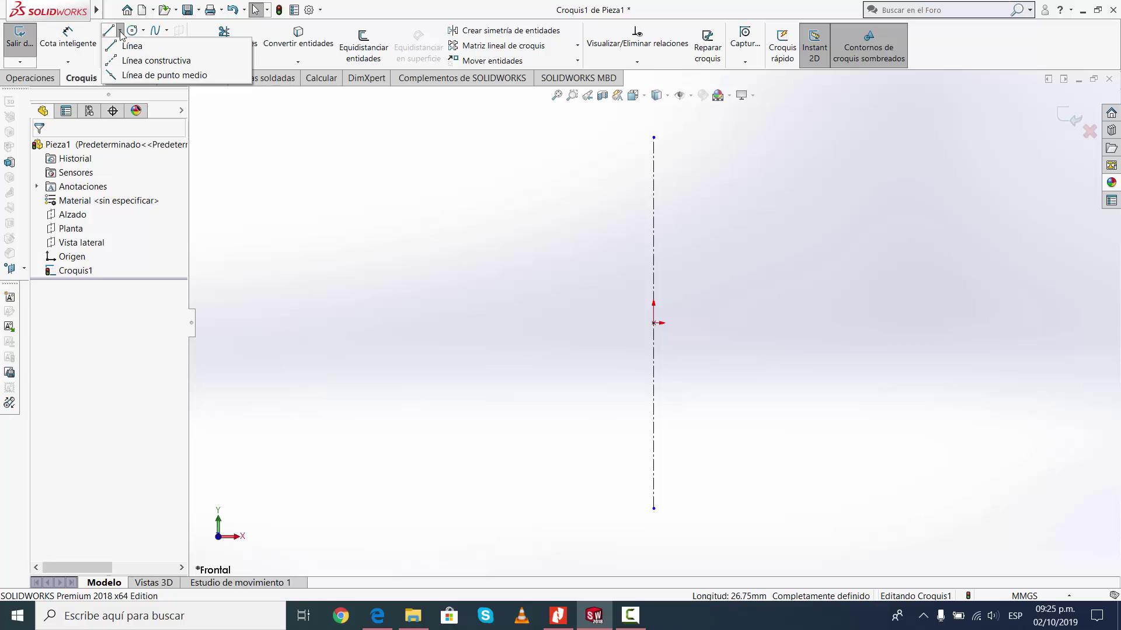
left_click(141, 66)
left_click(653, 323)
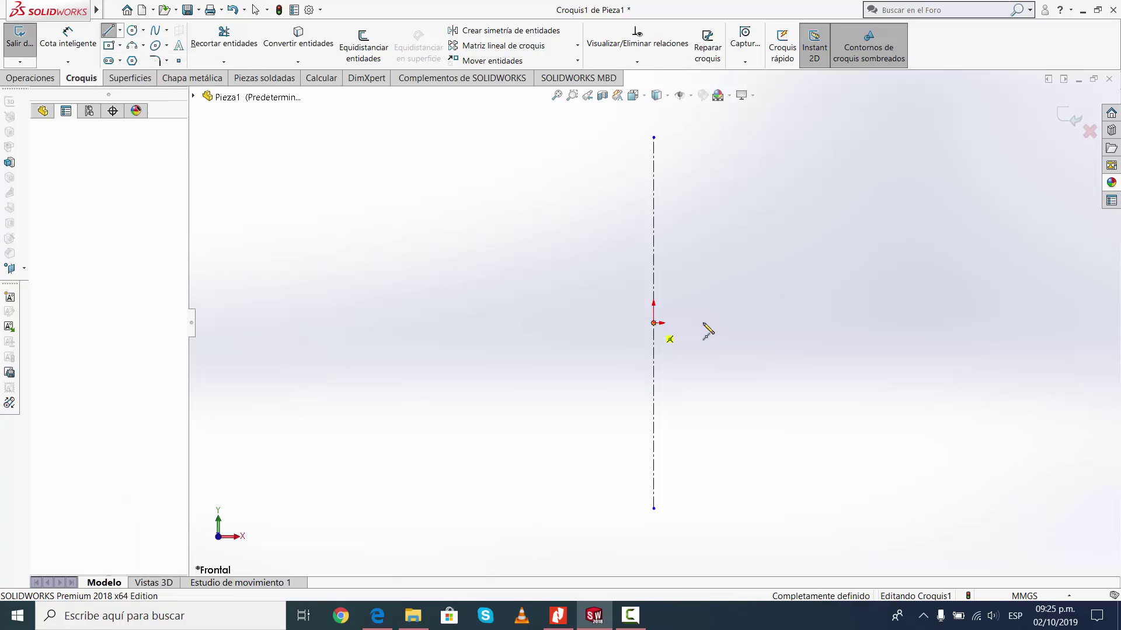
left_click(882, 323)
key("Escape")
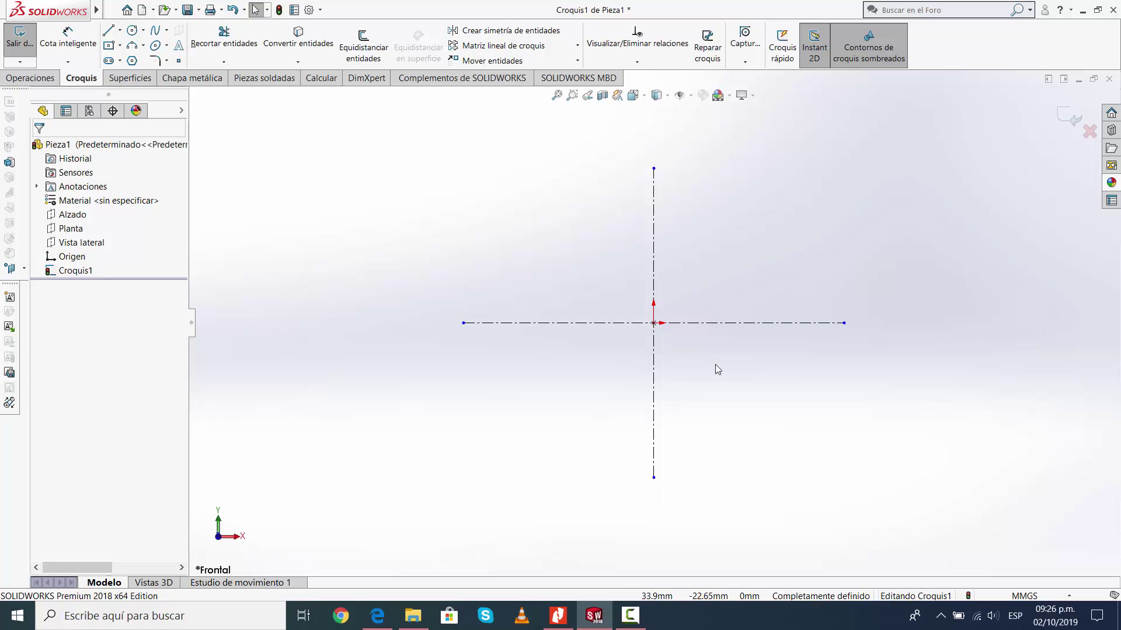
Sketch a horizontal line about 30 mm long from the upper part of the vertical centreline, ending in a short vertical line upward.
key("l")
scroll(690, 247, "down", 3)
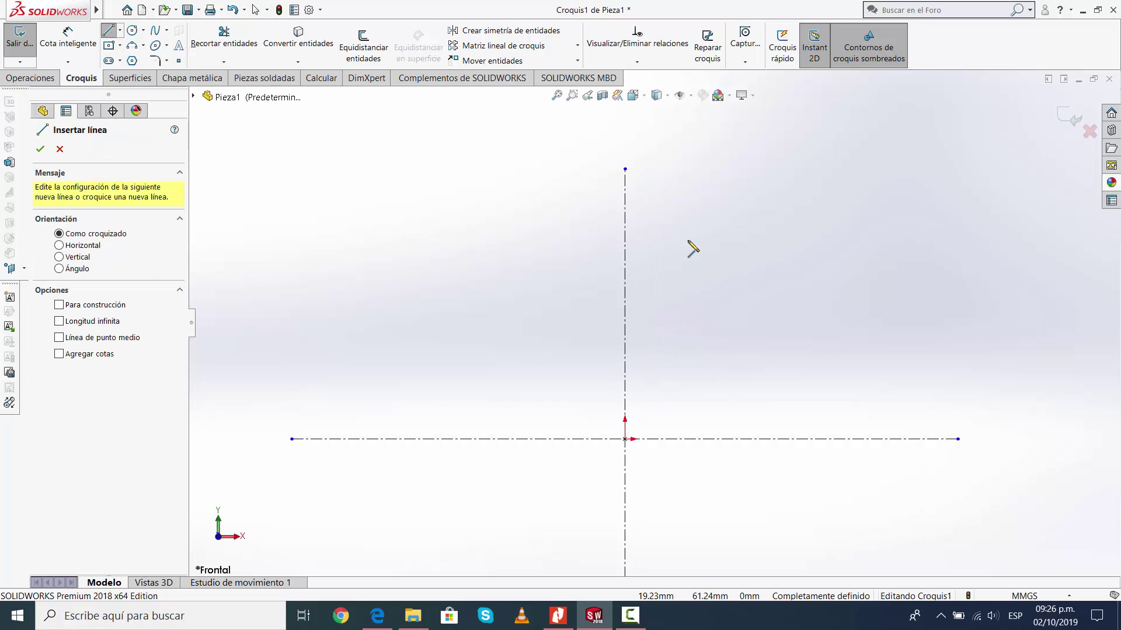
left_click(610, 282)
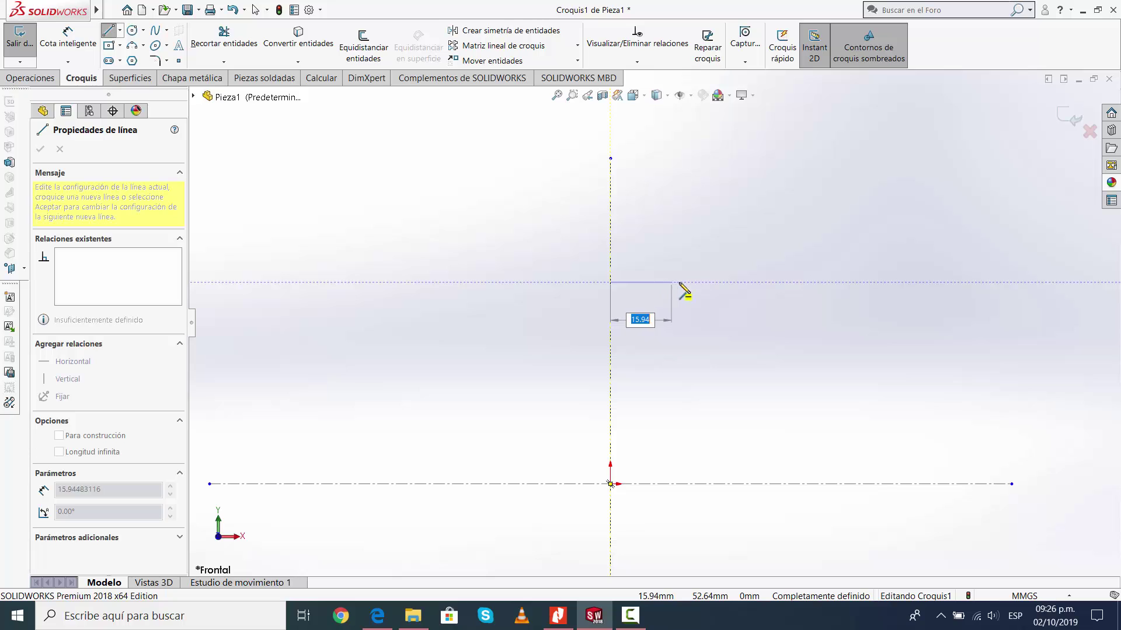
left_click(723, 283)
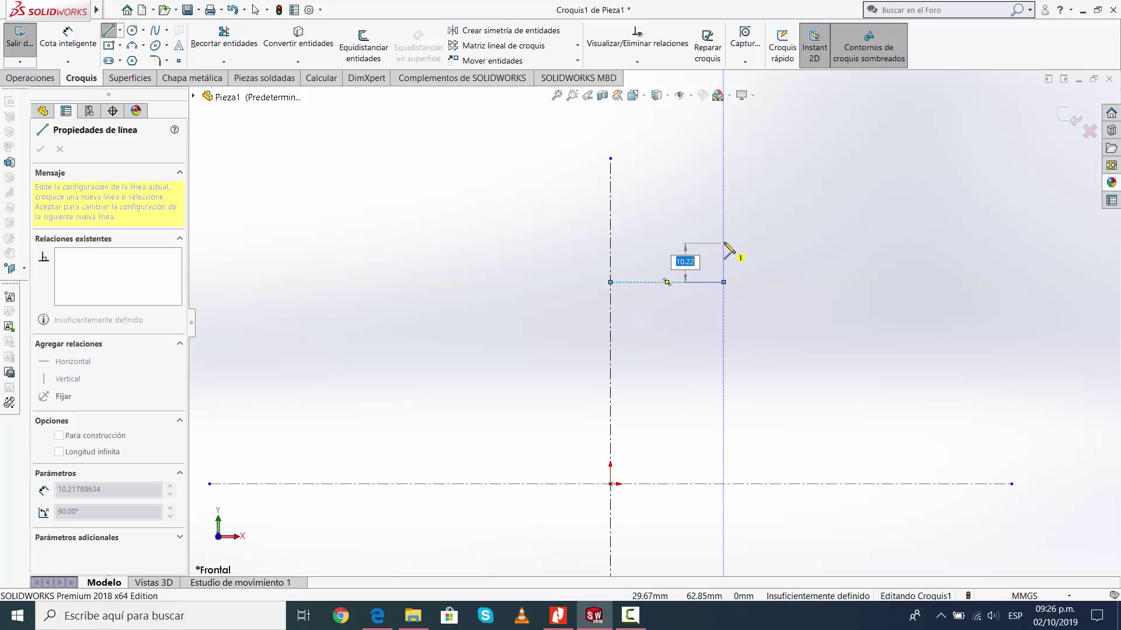
left_click(724, 255)
key("Escape")
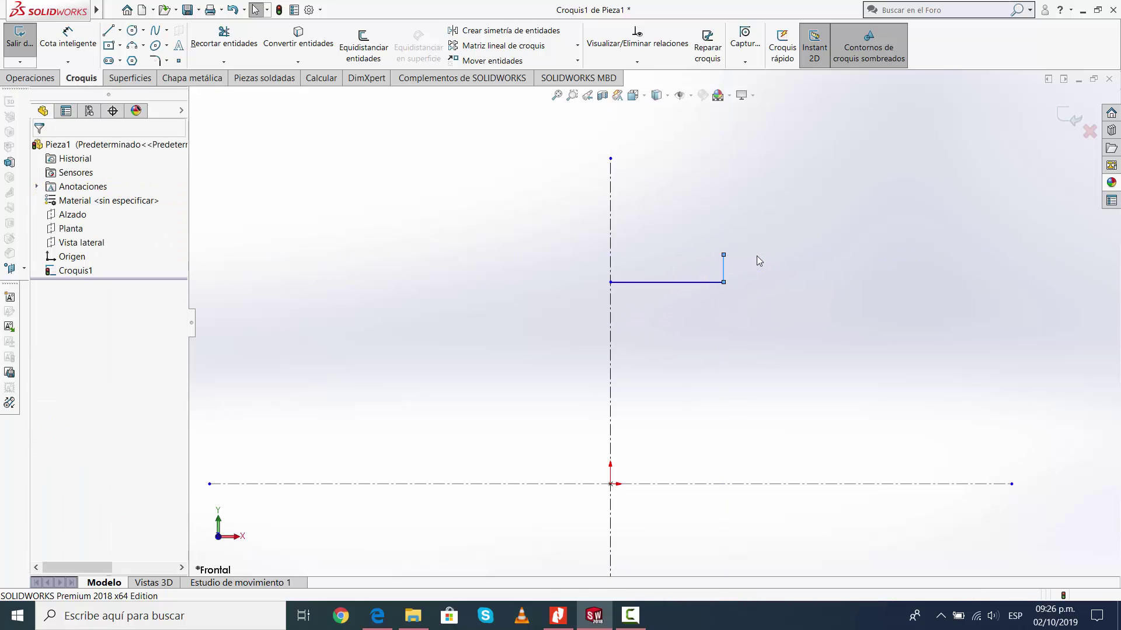
left_click(132, 45)
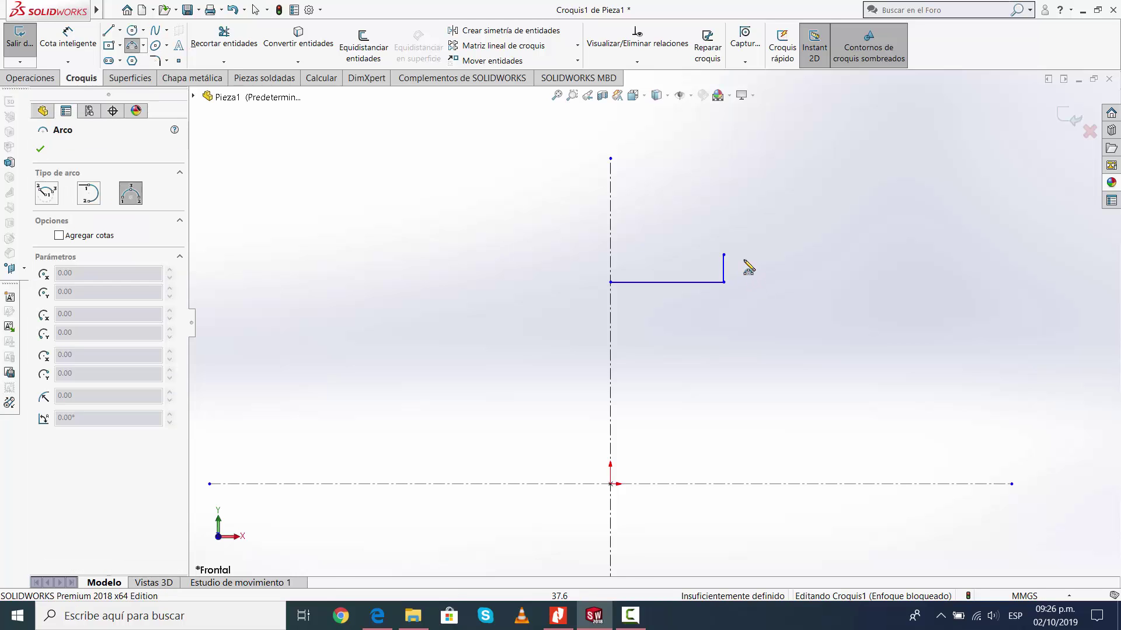
left_click(723, 255)
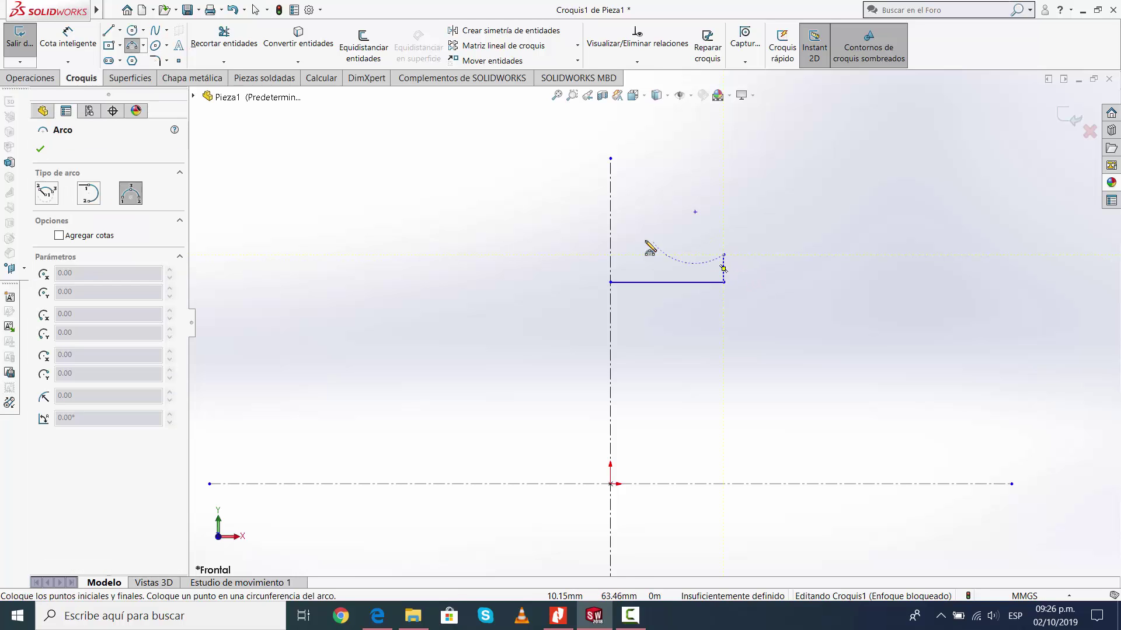
left_click(611, 232)
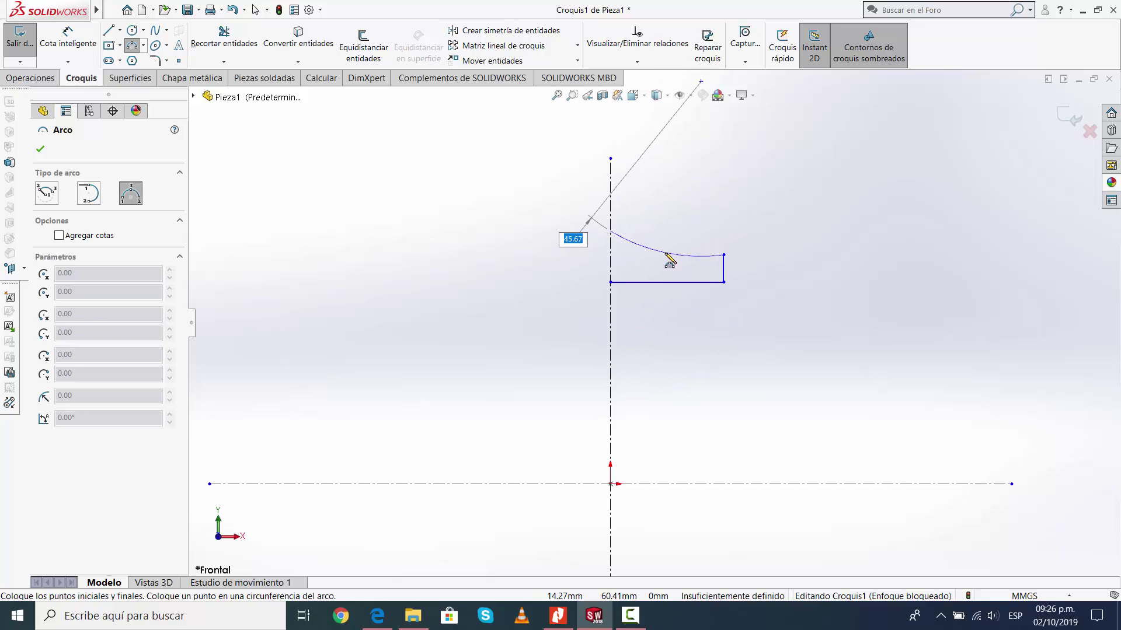
scroll(669, 262, "up", 2)
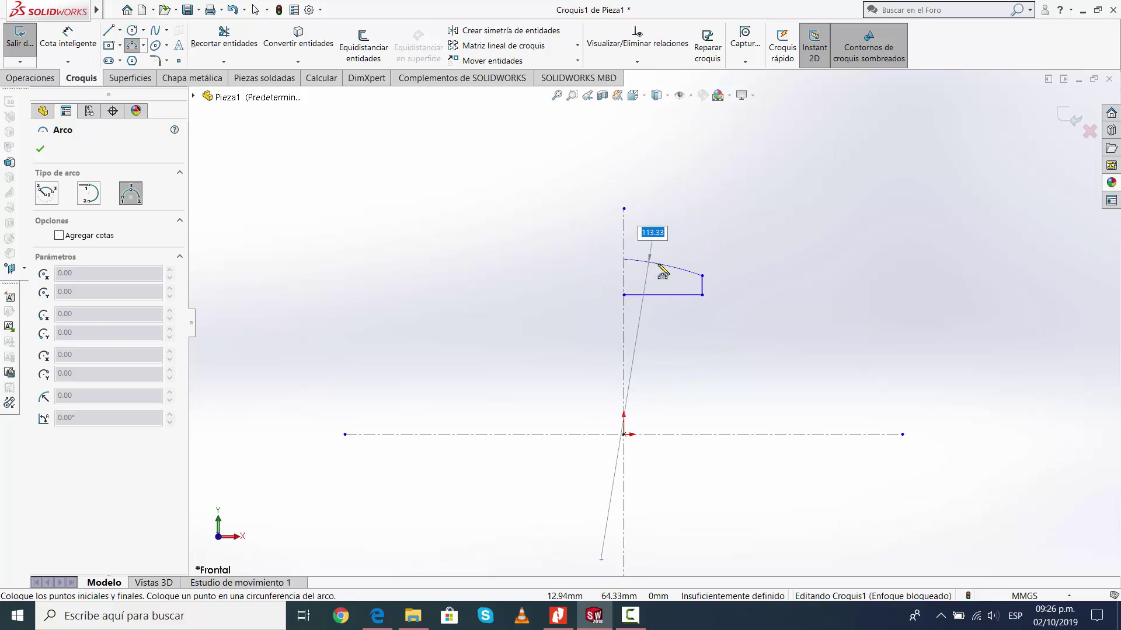
key("Escape")
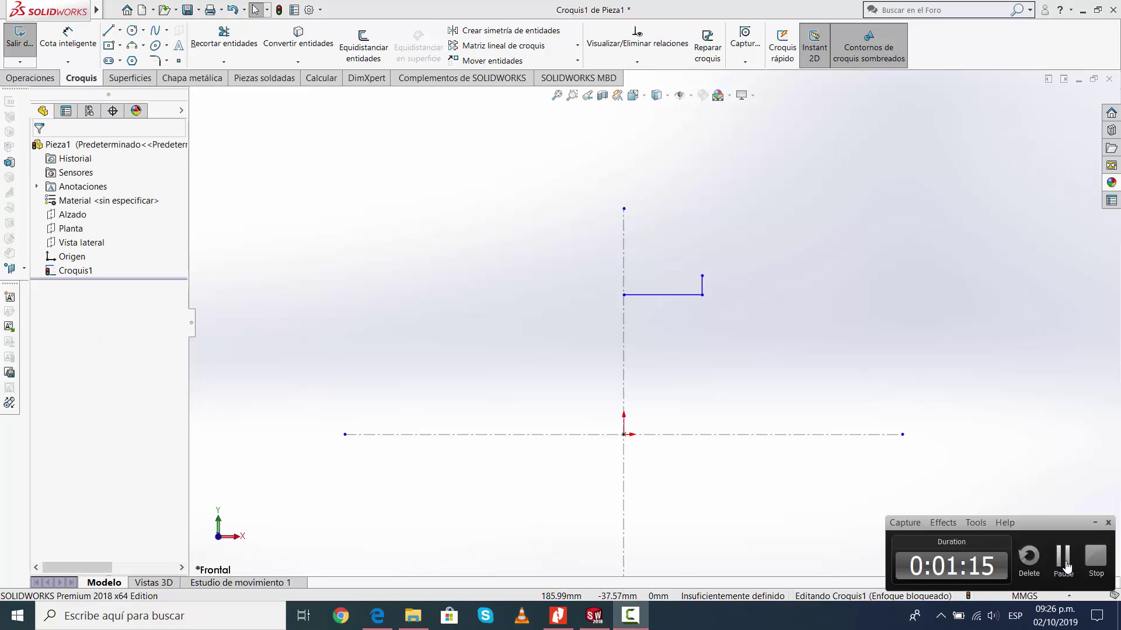
left_click(1064, 559)
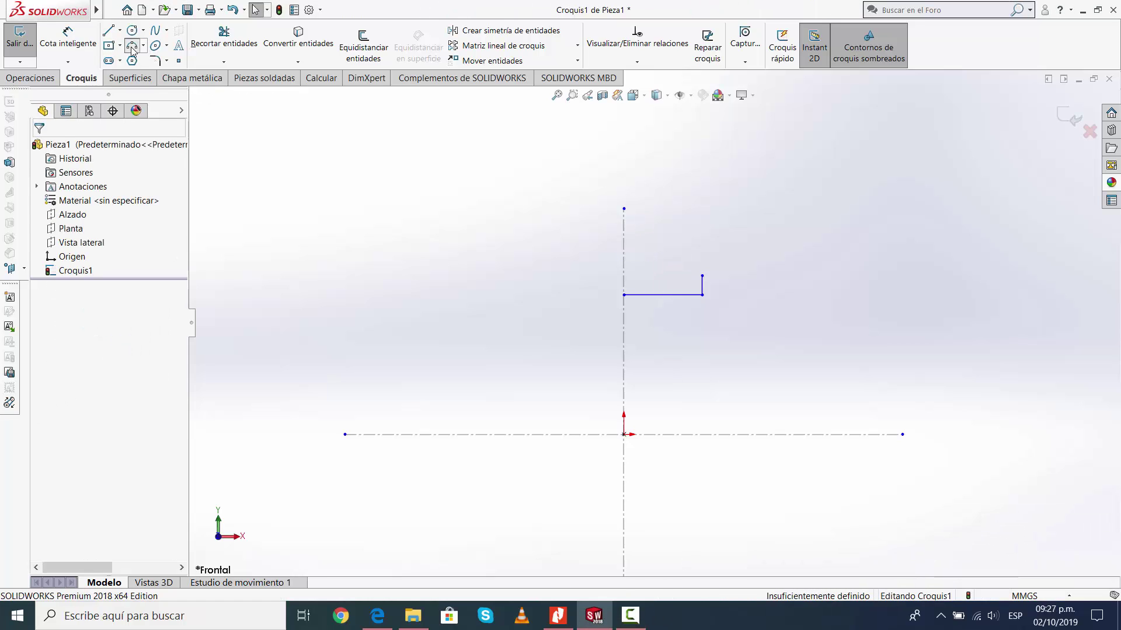
Draw a downward-bulging three-point arc of about 46 mm radius from the short vertical line's upper end to the vertical centreline.
left_click(132, 47)
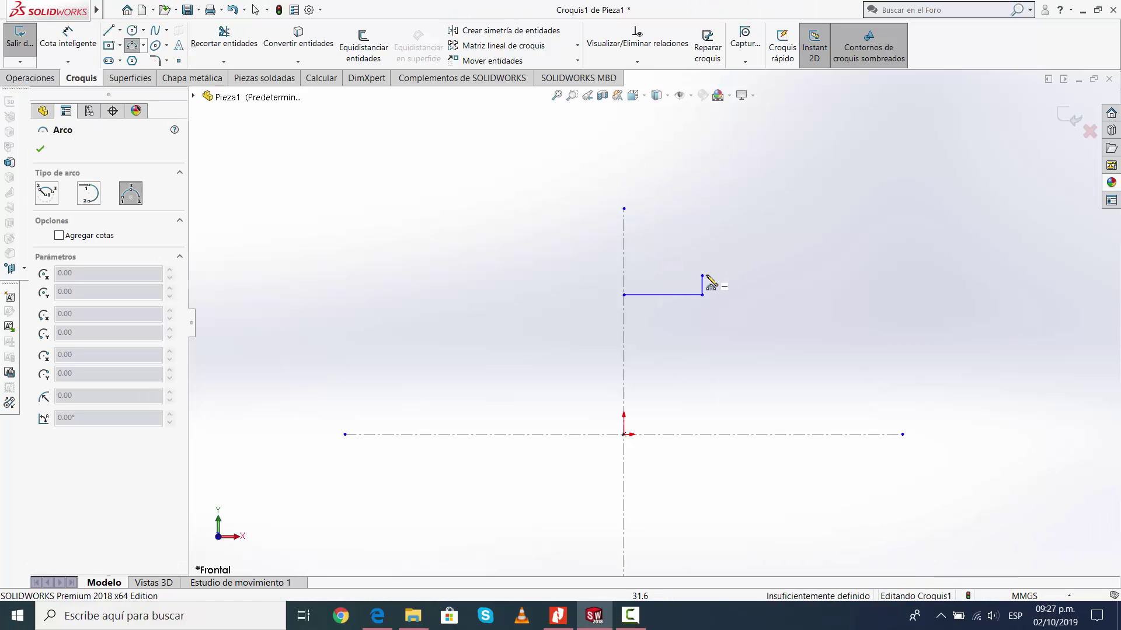
left_click(702, 275)
left_click(624, 257)
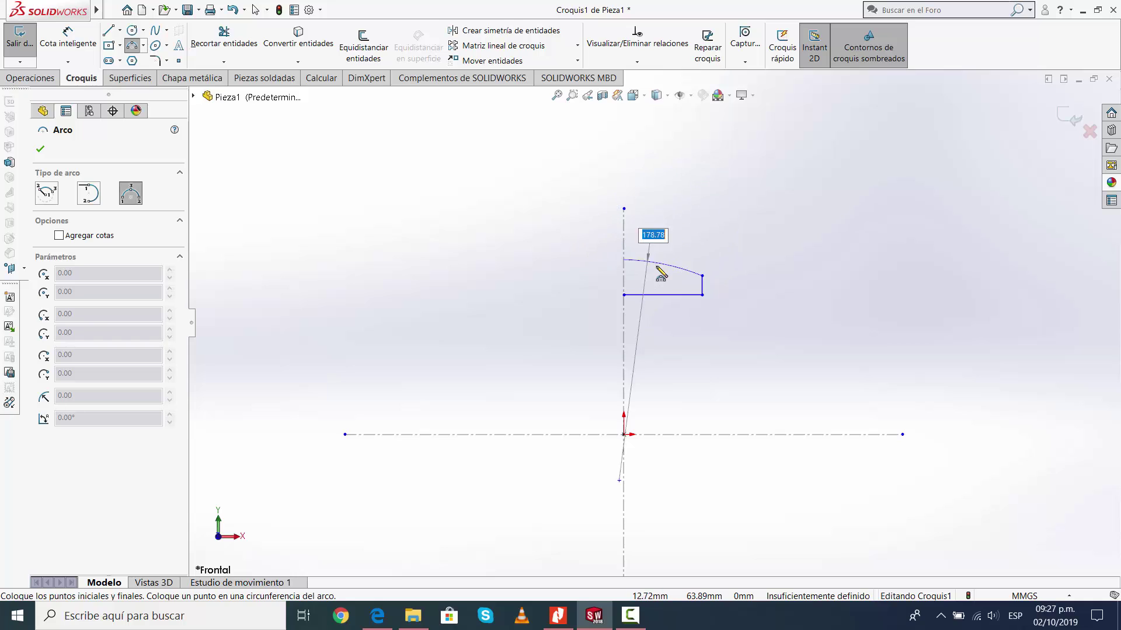
left_click(655, 275)
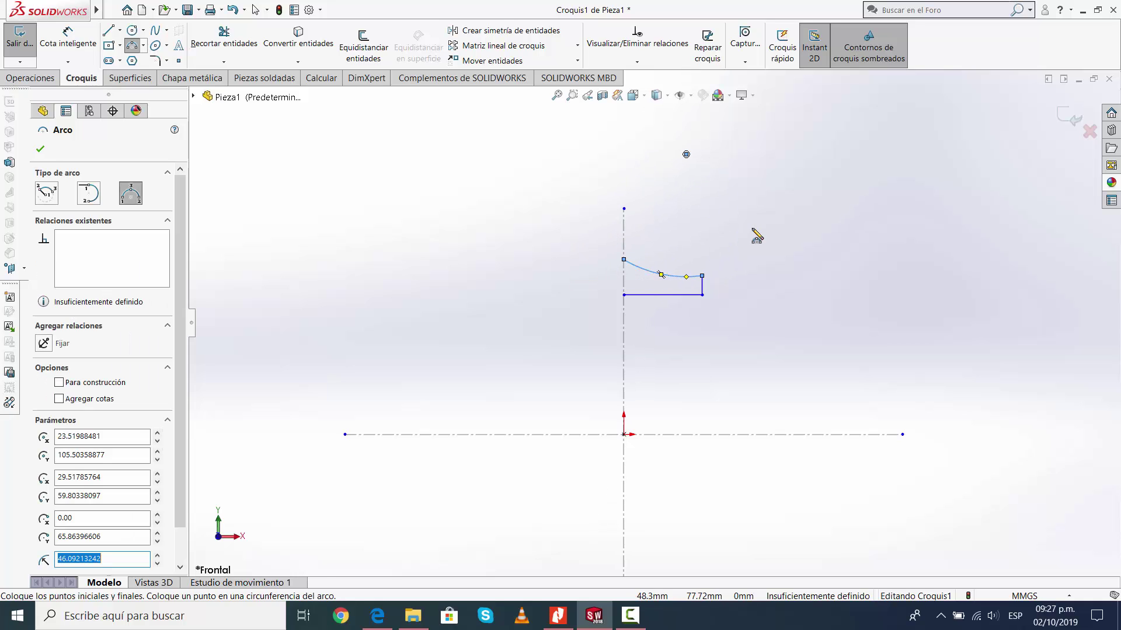
key("Escape")
Above the arc, sketch connected lines: about 18 mm vertical, about 26 mm horizontal, a short slanted line and a short horizontal to the centreline axis.
left_click(108, 30)
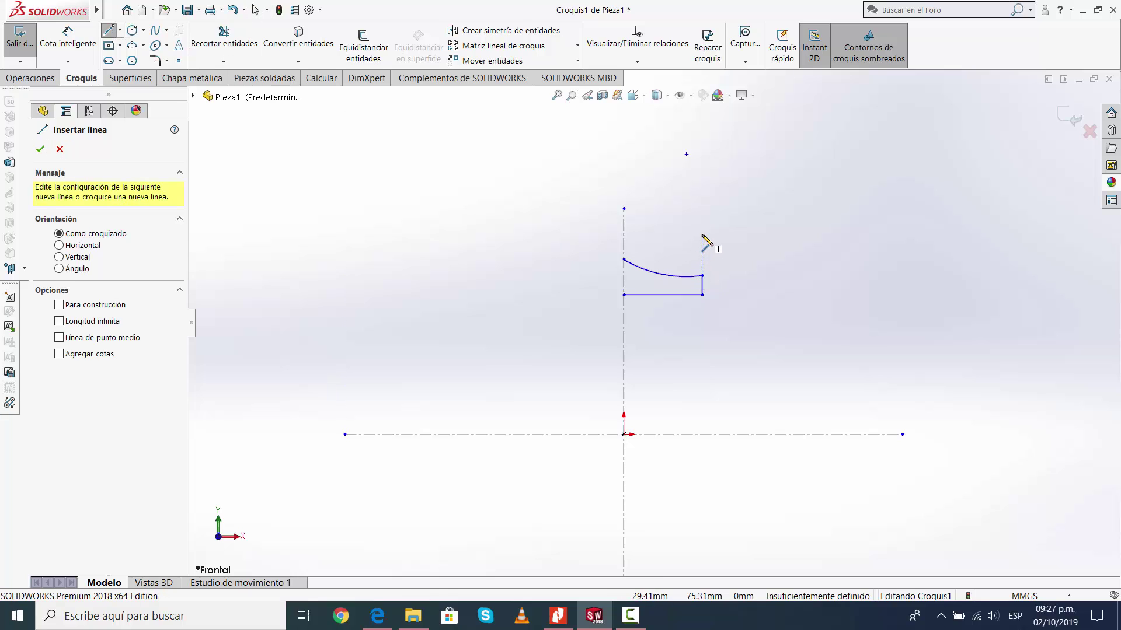
left_click(702, 236)
left_click(702, 188)
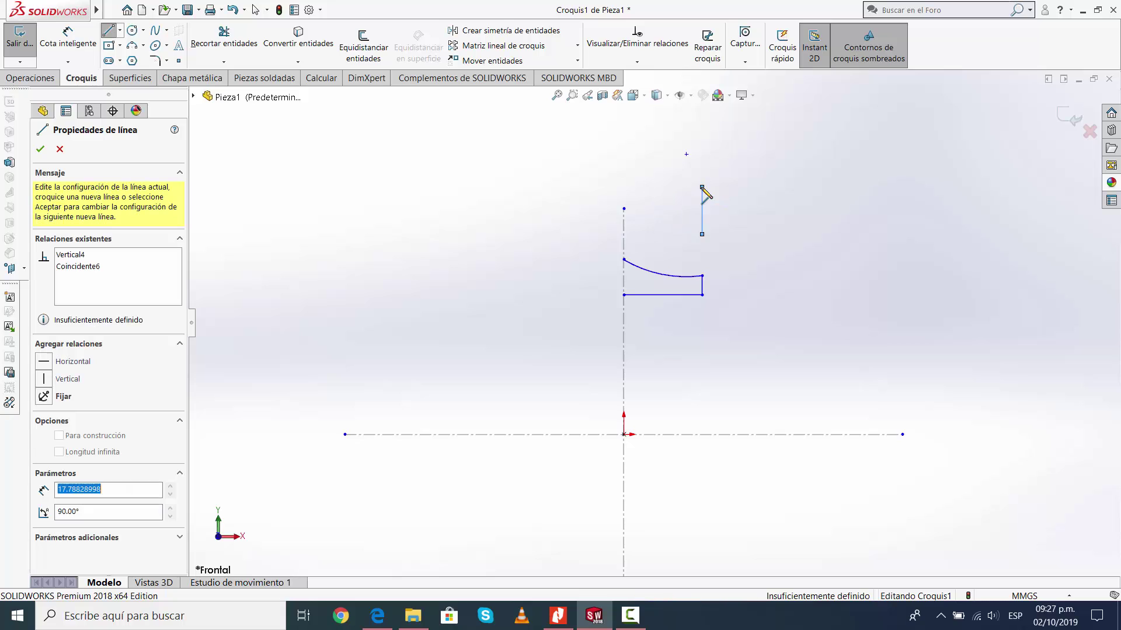
scroll(625, 152, "down", 3)
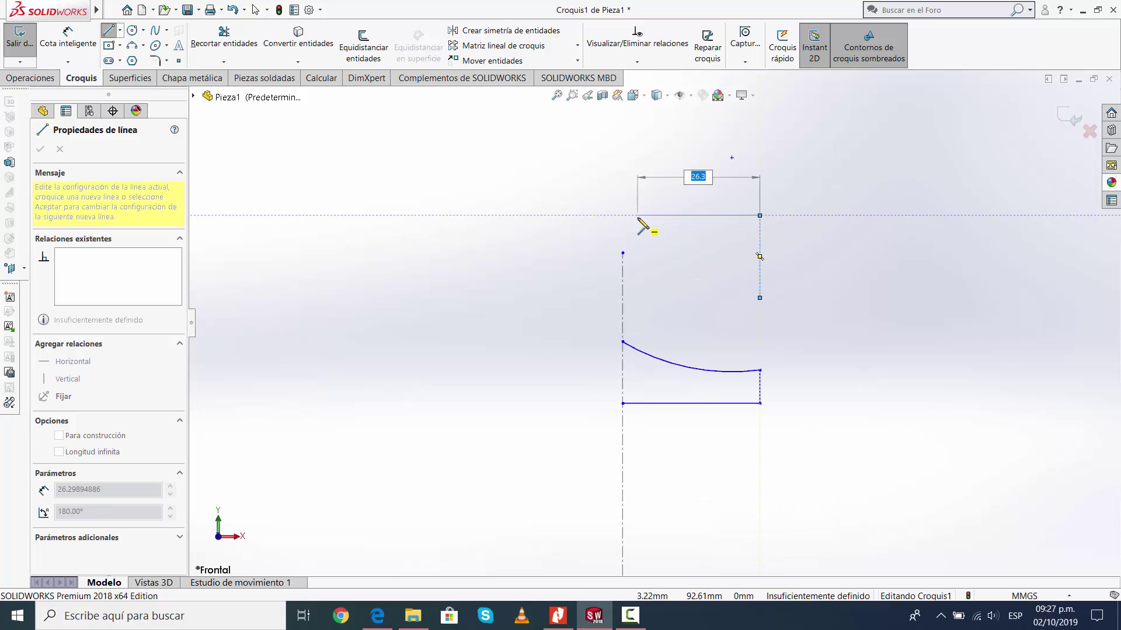
left_click(638, 218)
scroll(642, 225, "down", 4)
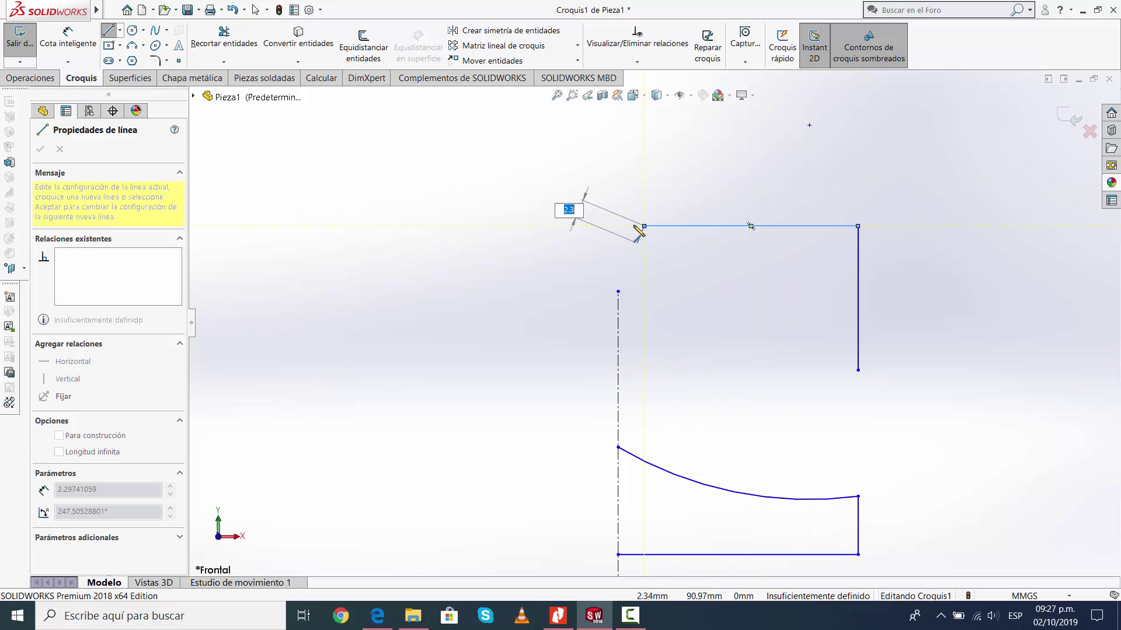
left_click(634, 256)
left_click(616, 255)
key("Escape")
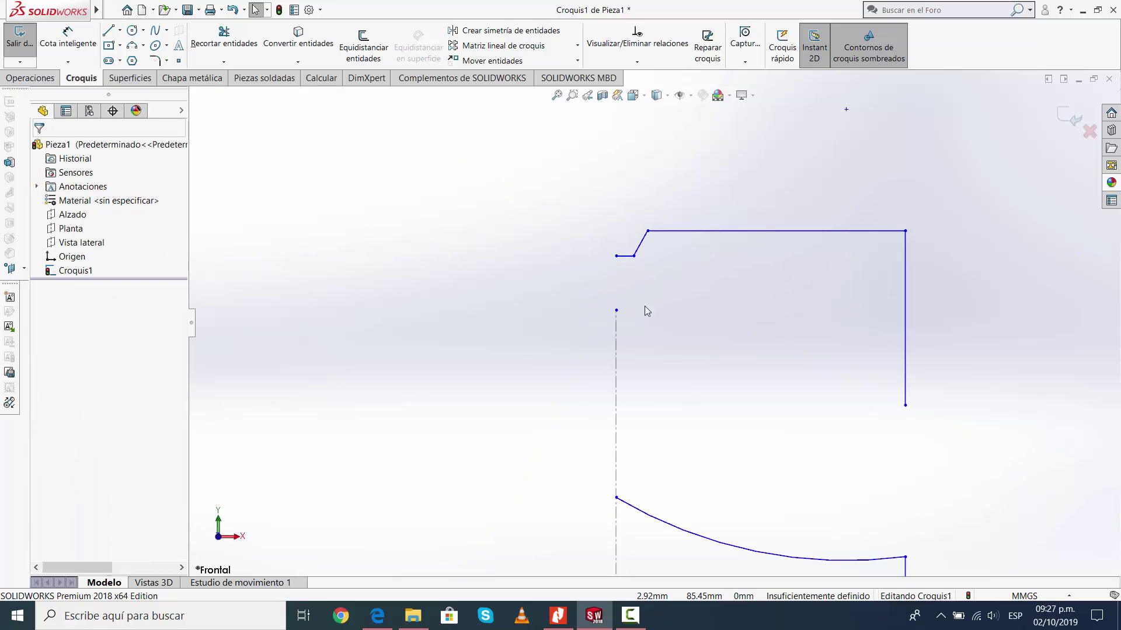
Extend the vertical construction line's upper end past the upper profile, to about 102 mm above the origin.
left_click_drag(616, 310, 617, 145)
left_click(679, 183)
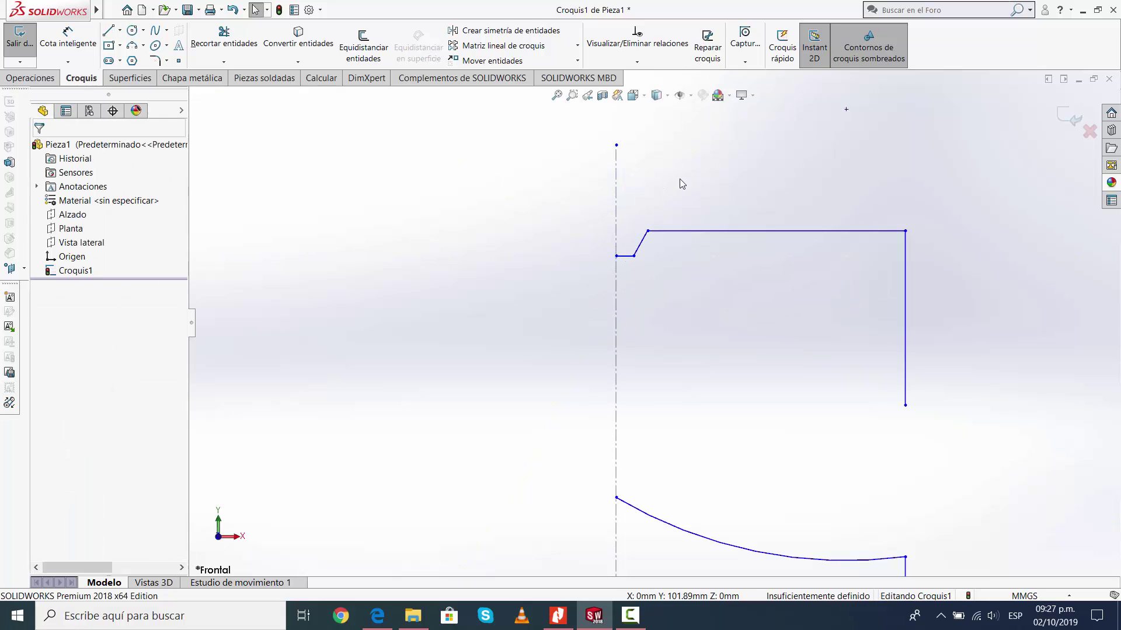
scroll(679, 178, "up", 5)
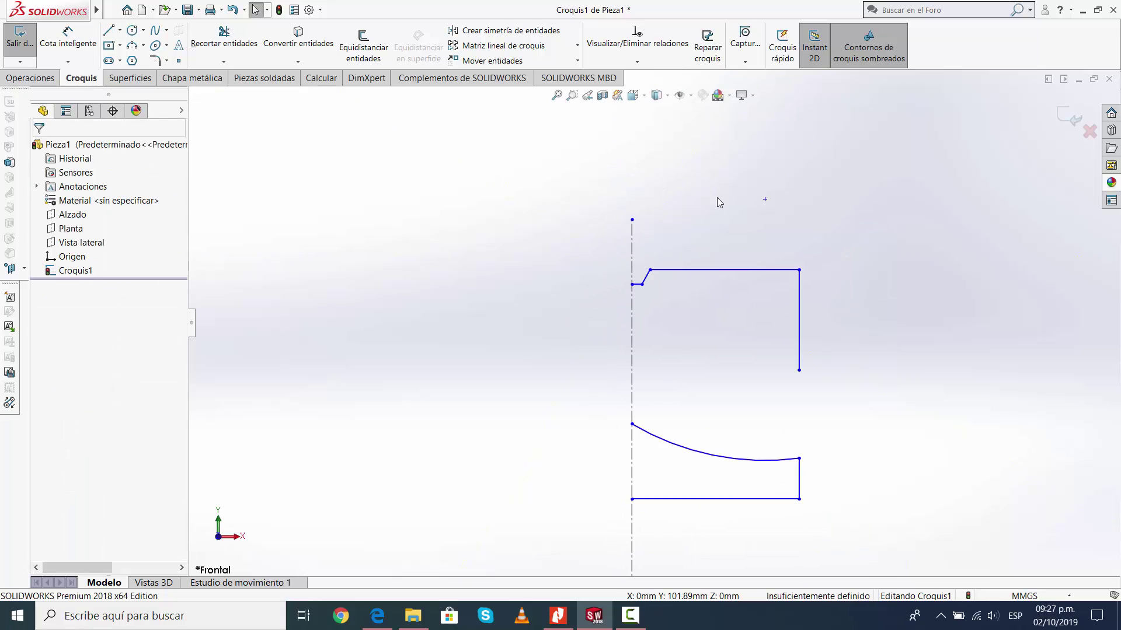
Draw an upward-bulging three-point arc from the lower end of the upper profile's vertical line to the vertical centreline.
left_click(142, 49)
left_click(165, 92)
left_click(724, 346)
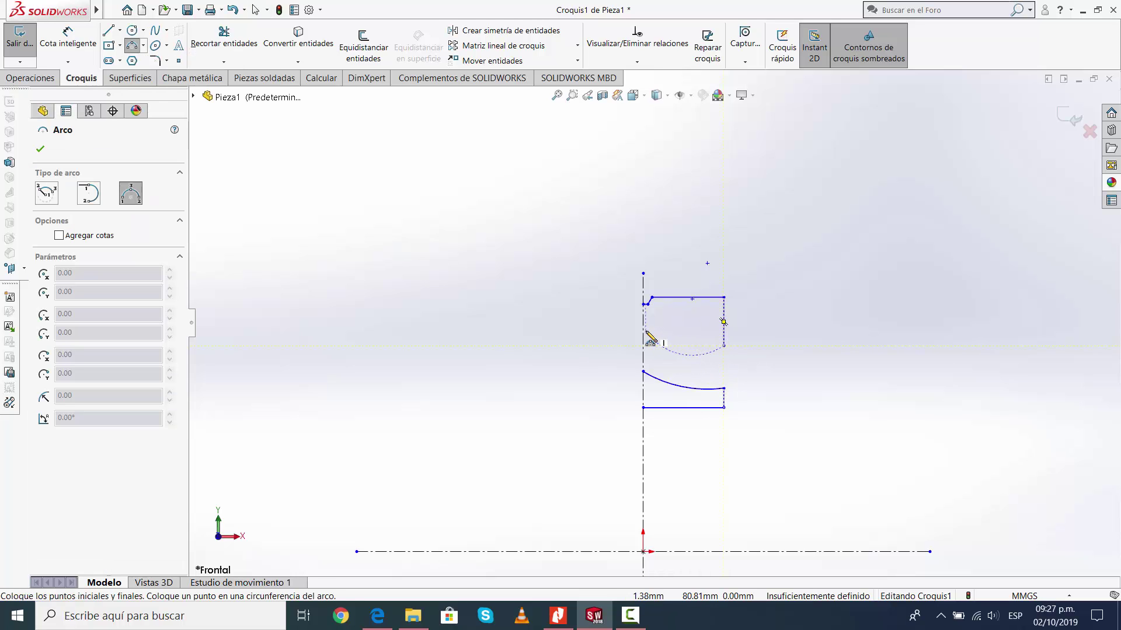
left_click(643, 328)
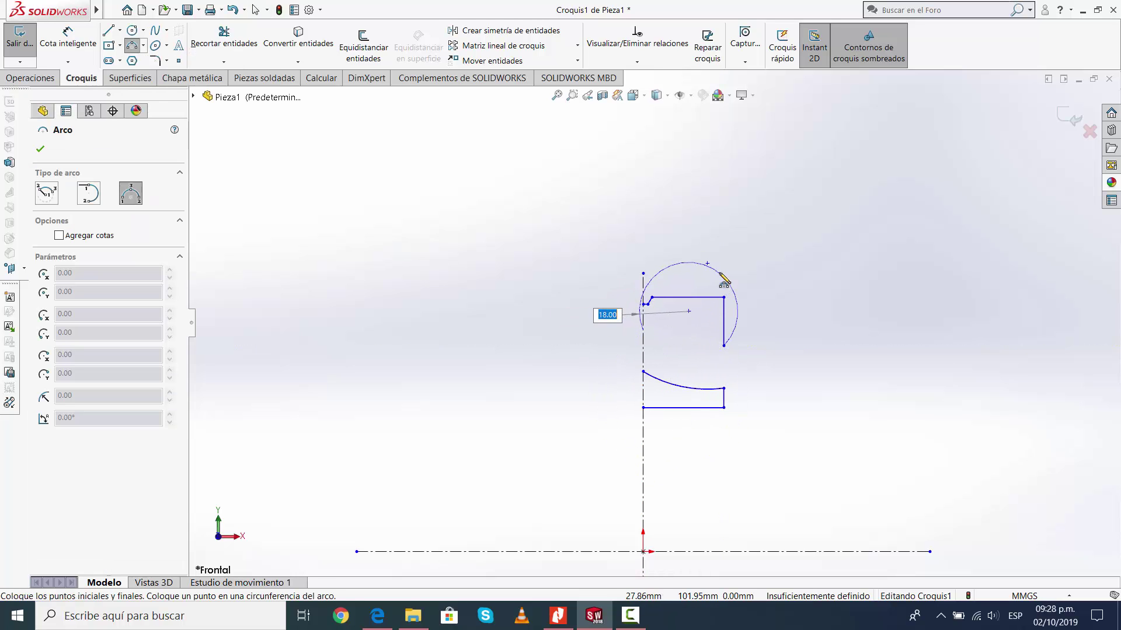
left_click(700, 335)
key("Escape")
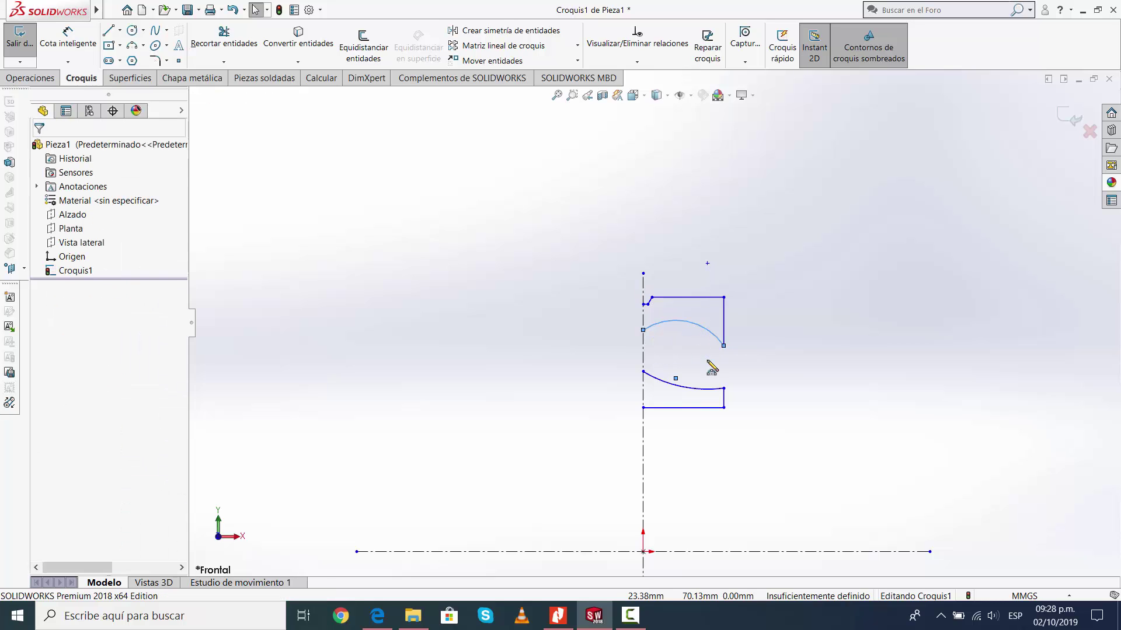
Mirror all lines and arcs of the upper and lower half-profiles about the vertical construction line, keeping the originals.
scroll(781, 437, "down", 2)
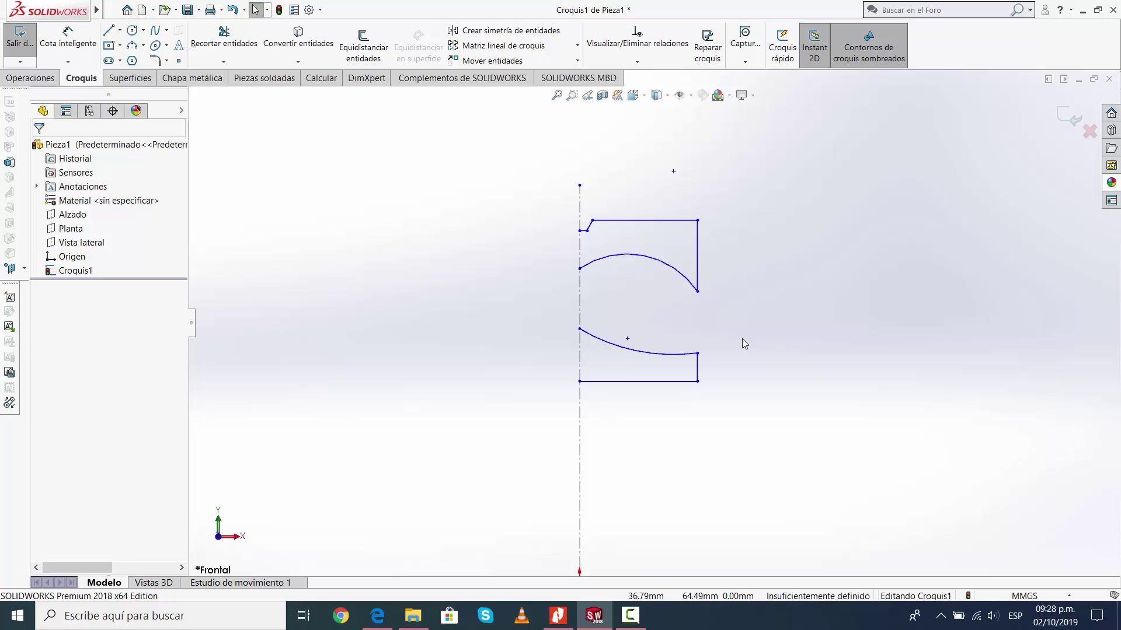
left_click(500, 31)
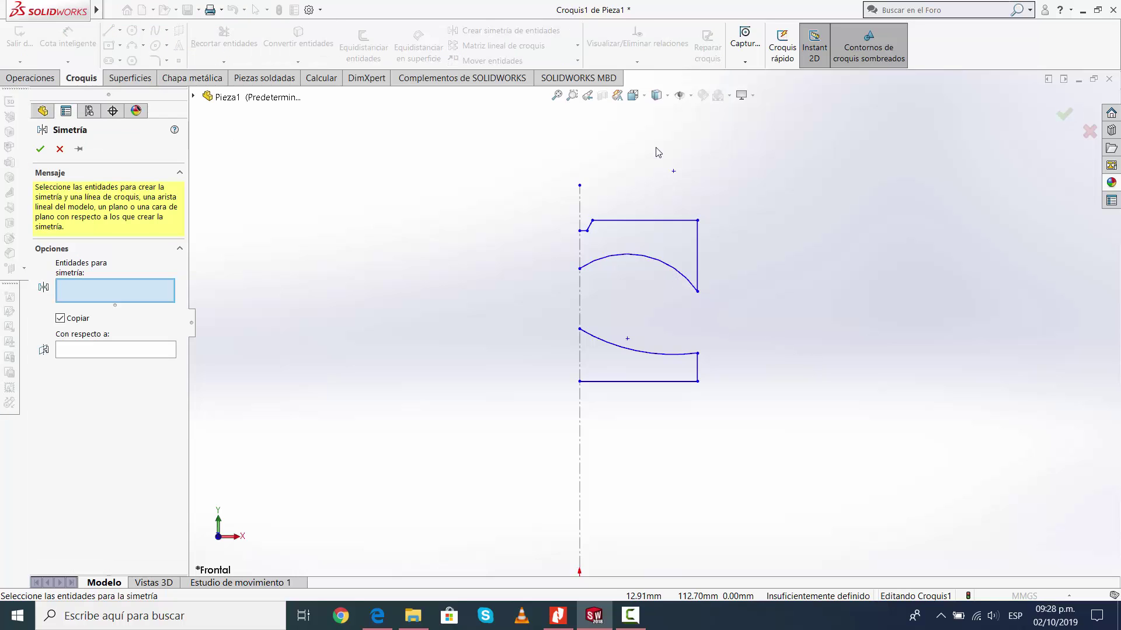
left_click(596, 221)
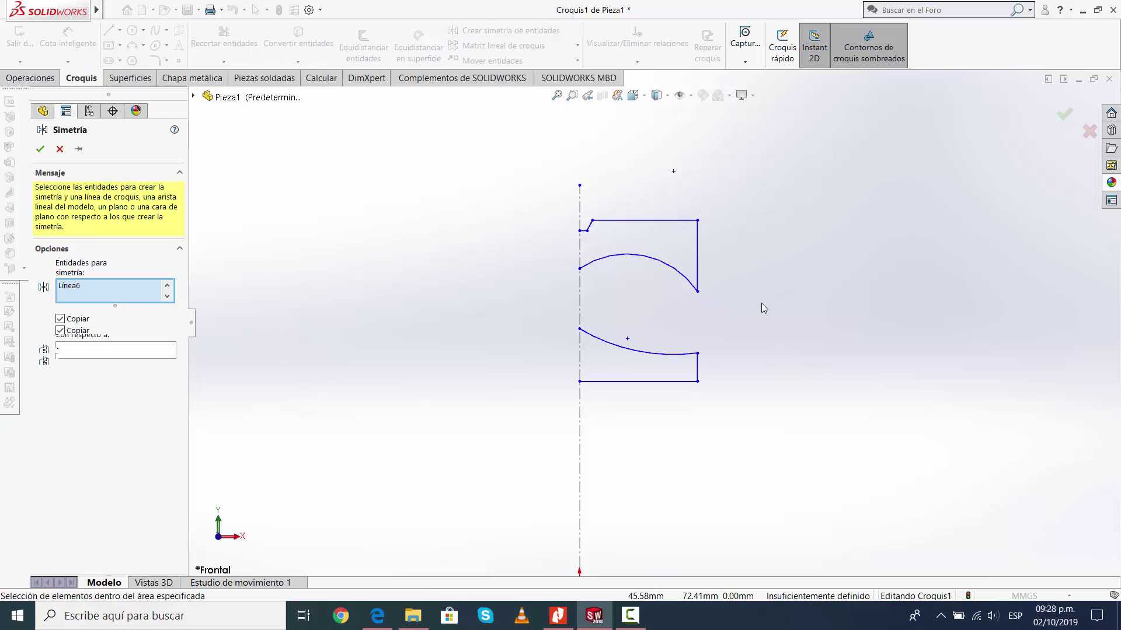
left_click(697, 257)
left_click(627, 254)
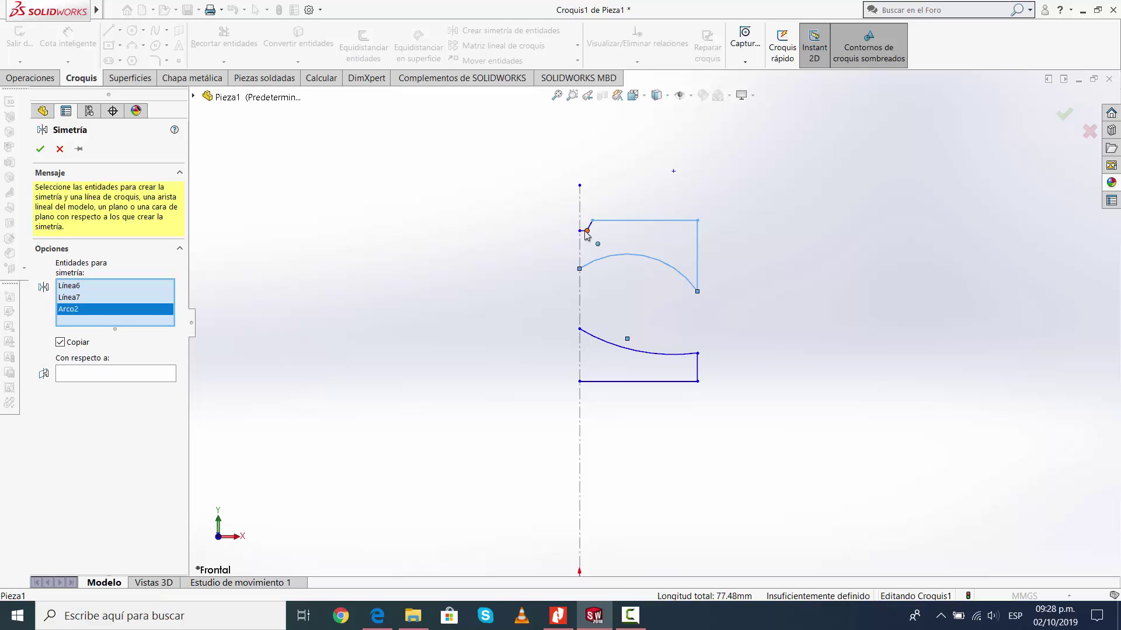
scroll(585, 235, "up", 5)
left_click(645, 269)
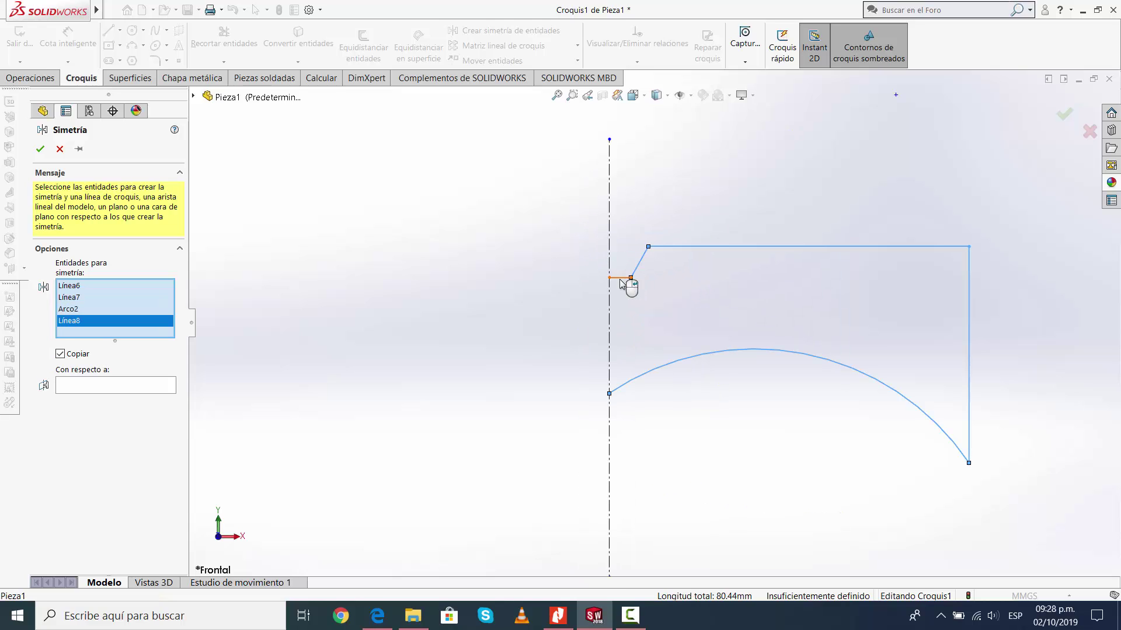
left_click(631, 283)
scroll(633, 285, "down", 5)
scroll(759, 403, "down", 3)
left_click(684, 397)
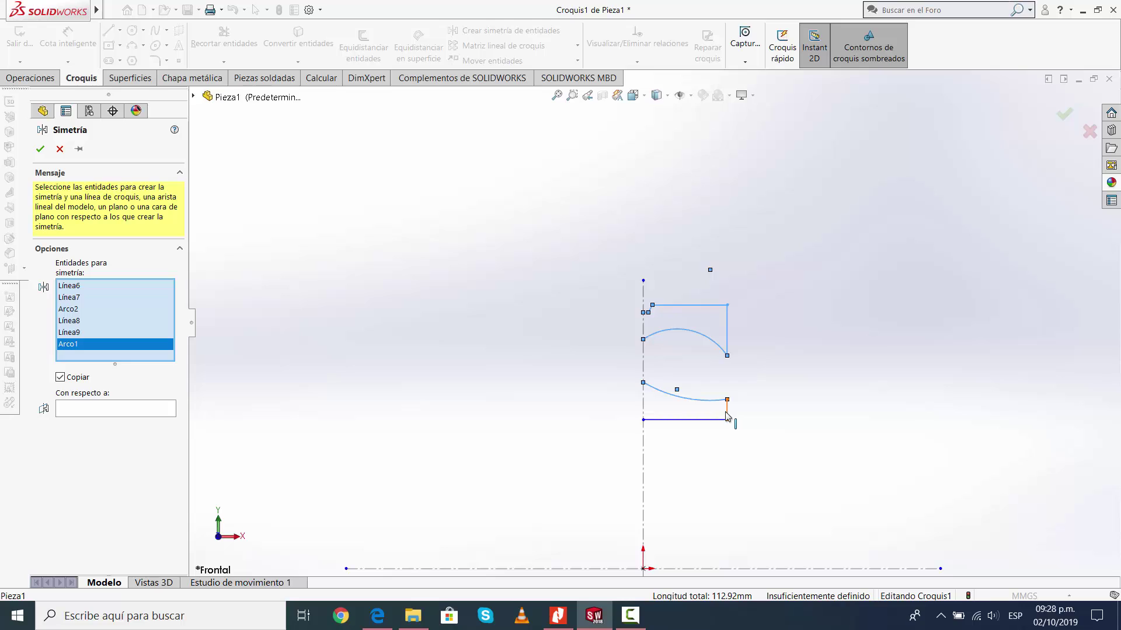
left_click(727, 412)
left_click(712, 420)
right_click(613, 445)
left_click(643, 461)
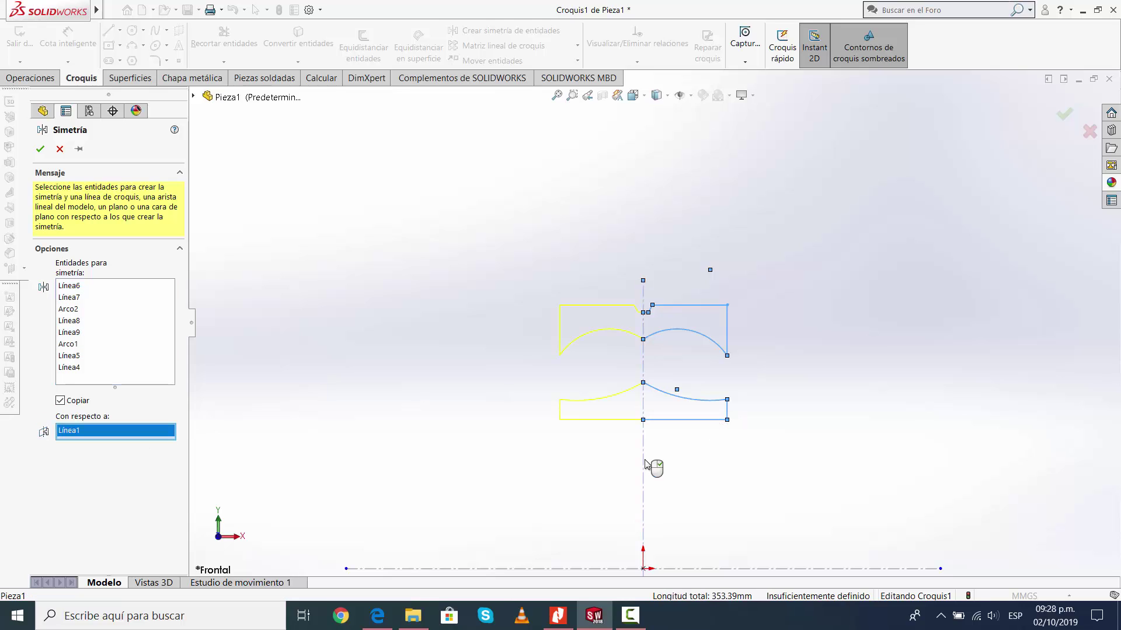
left_click(40, 149)
scroll(655, 320, "down", 2)
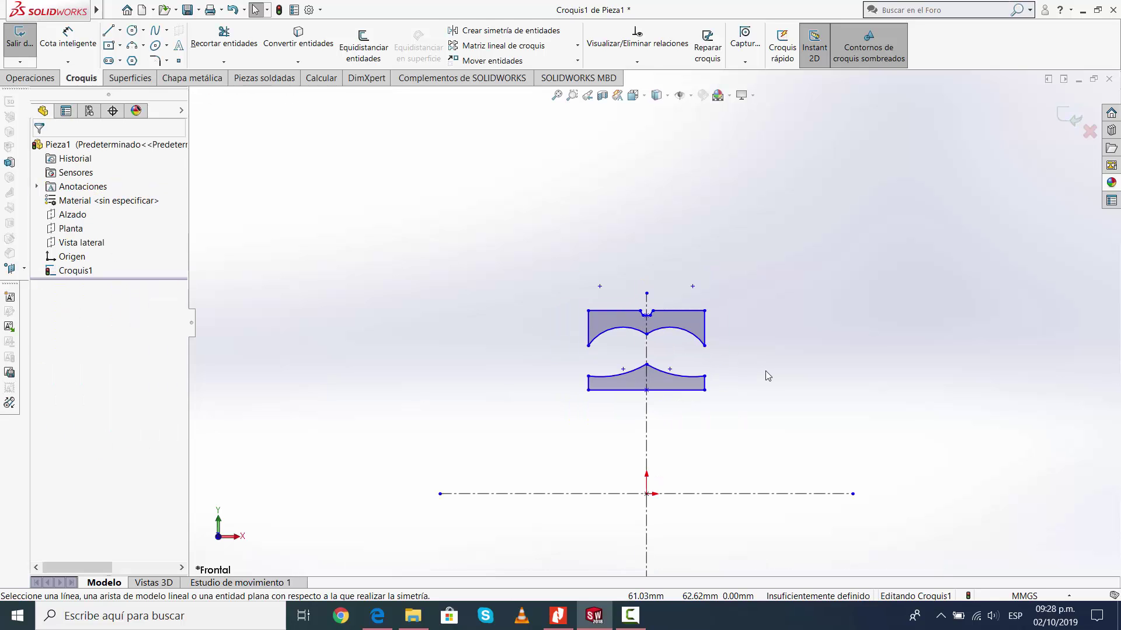
Delete the two arcs that form the underside of the upper profile.
scroll(653, 344, "up", 5)
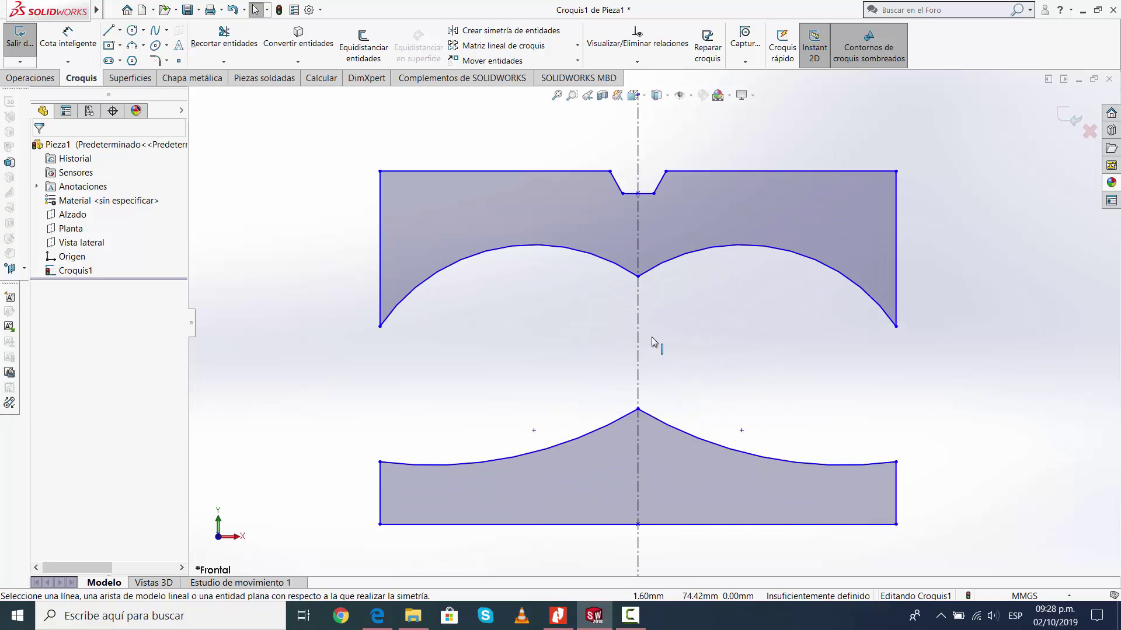
mouse_move(638, 277)
left_mouse_down()
mouse_move(656, 257)
mouse_move(650, 283)
mouse_move(642, 269)
left_mouse_up()
left_click(733, 318)
left_click(734, 244)
key("Delete")
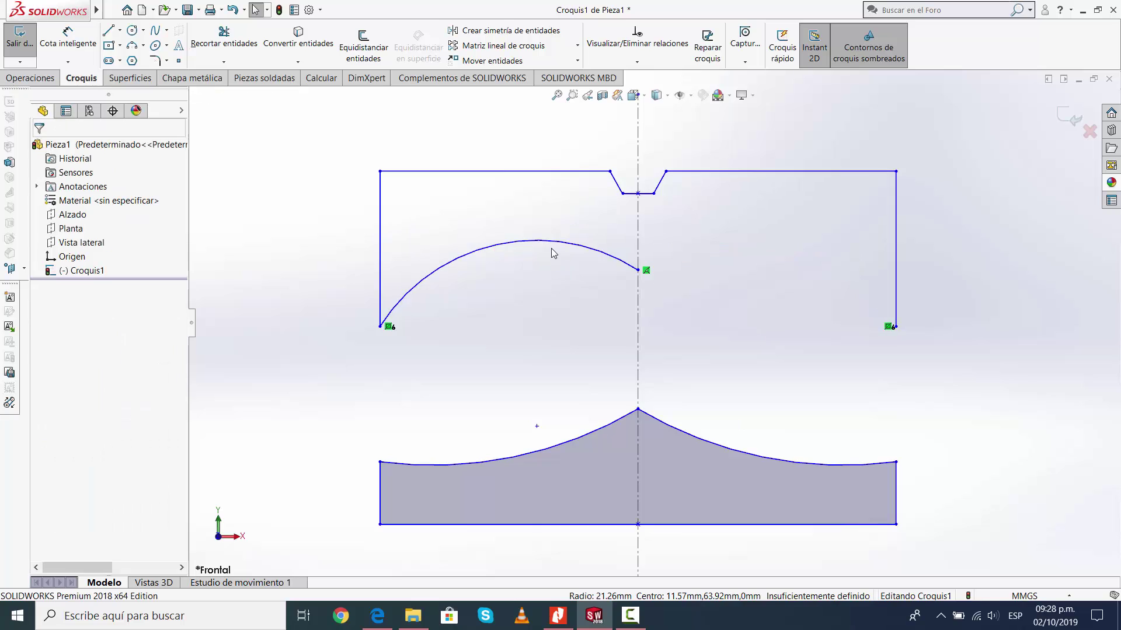
Draw an upward-bulging three-point arc of about 55 mm radius between the lower ends of the upper profile's two vertical sides.
left_click(132, 47)
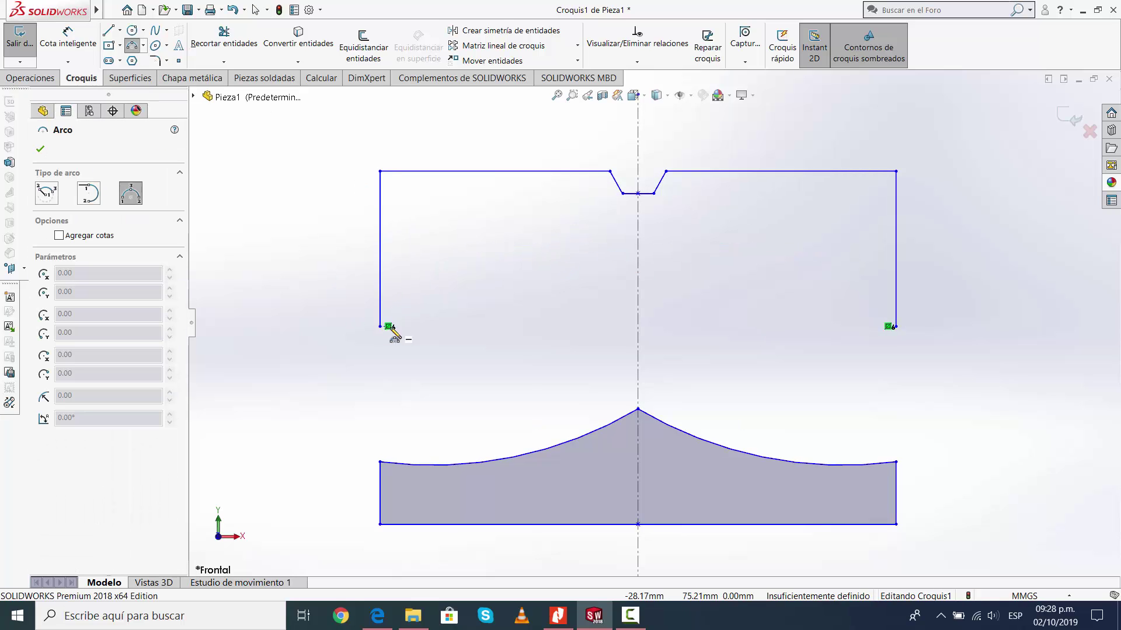
left_click(380, 327)
left_click(896, 327)
scroll(654, 324, "up", 4)
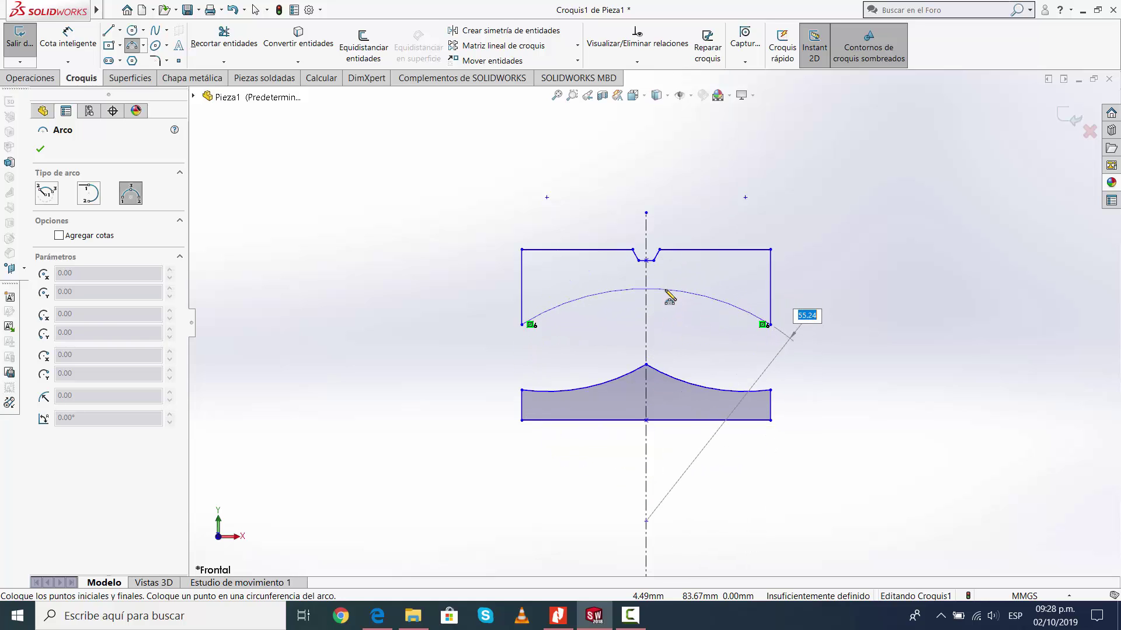
left_click(665, 290)
key("Escape")
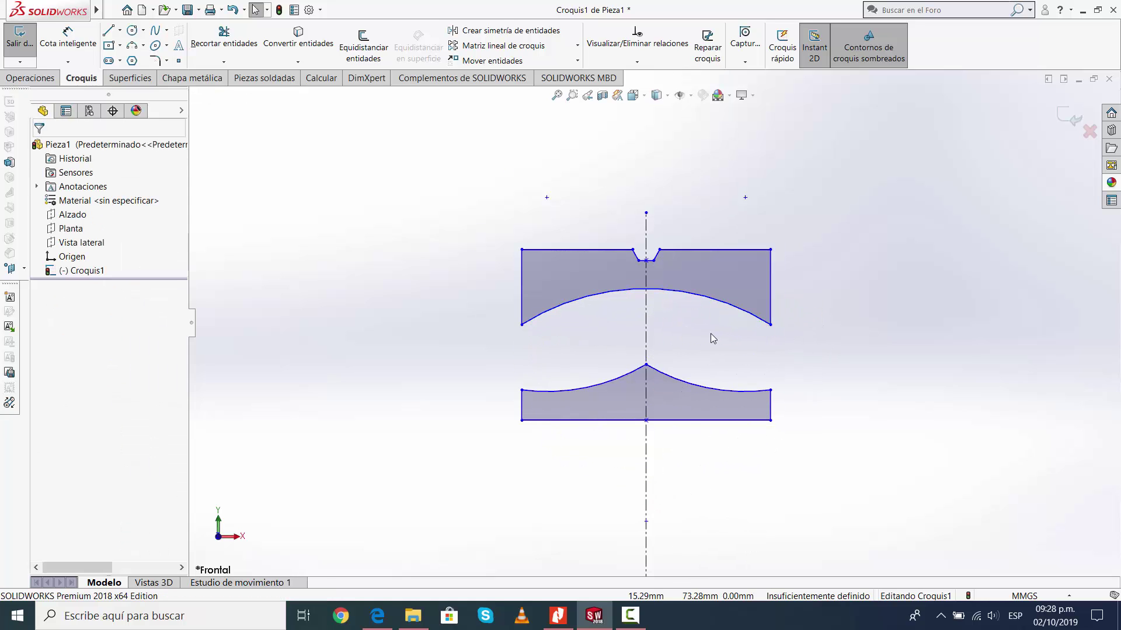
Dimension the lower profile's bottom line about the horizontal construction line as a 220 mm diameter.
scroll(709, 333, "down", 1)
left_click(68, 36)
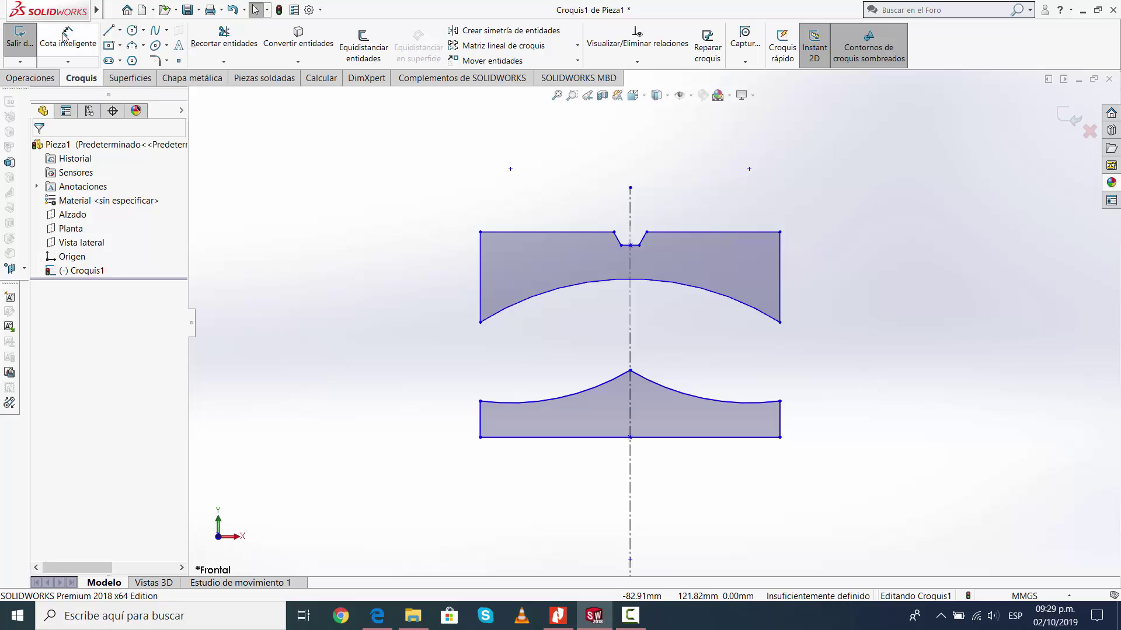
scroll(876, 426, "up", 5)
left_click(678, 356)
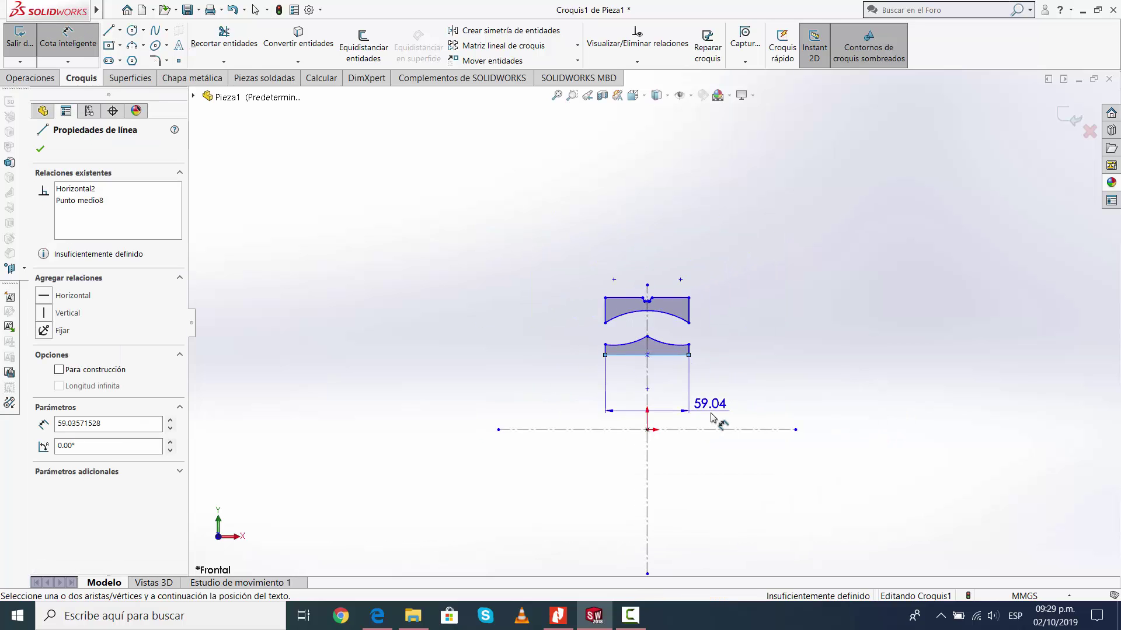
left_click(861, 443)
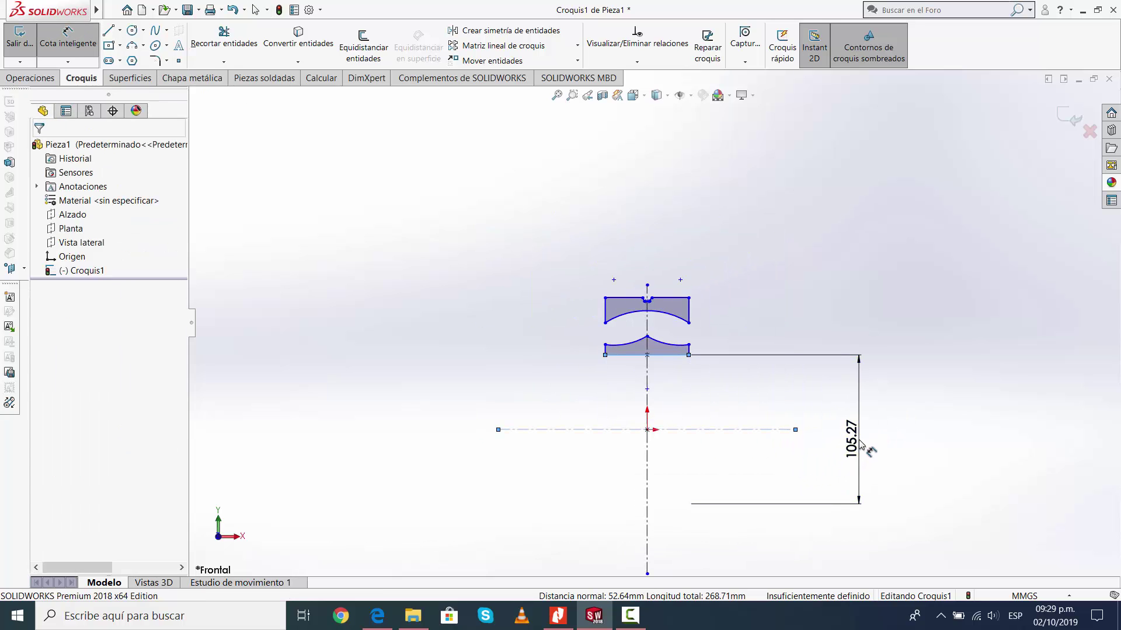
type("220")
key("Return")
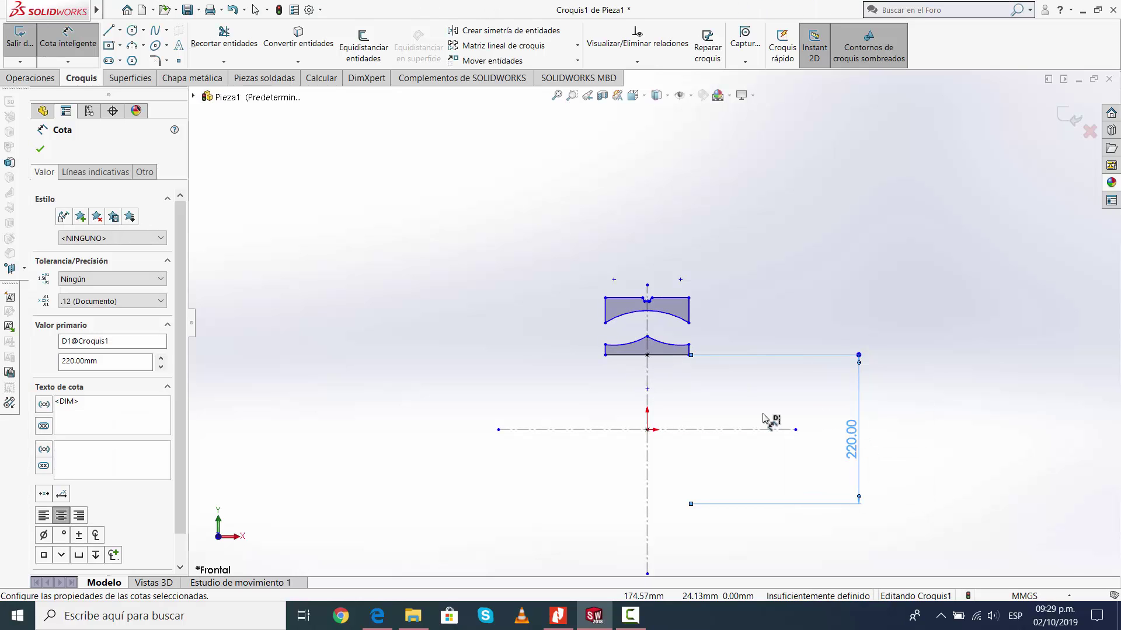
key("Escape")
Dimension the overall width between the upper profile's two vertical sides as 144 mm.
scroll(724, 402, "down", 3)
scroll(713, 388, "up", 2)
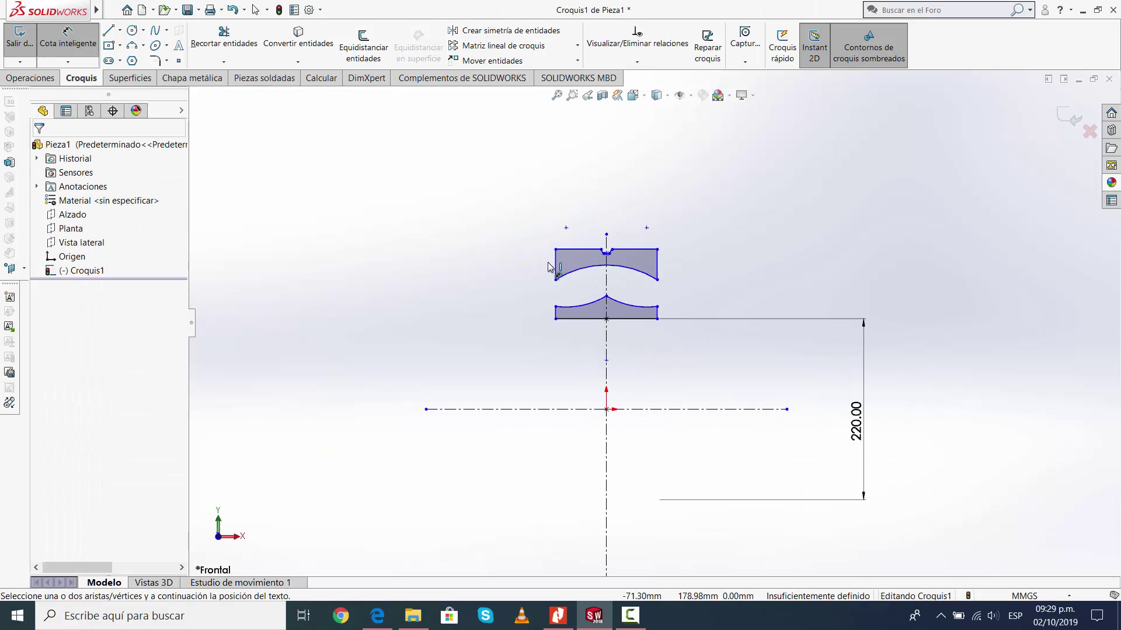
left_click(657, 265)
left_click(556, 265)
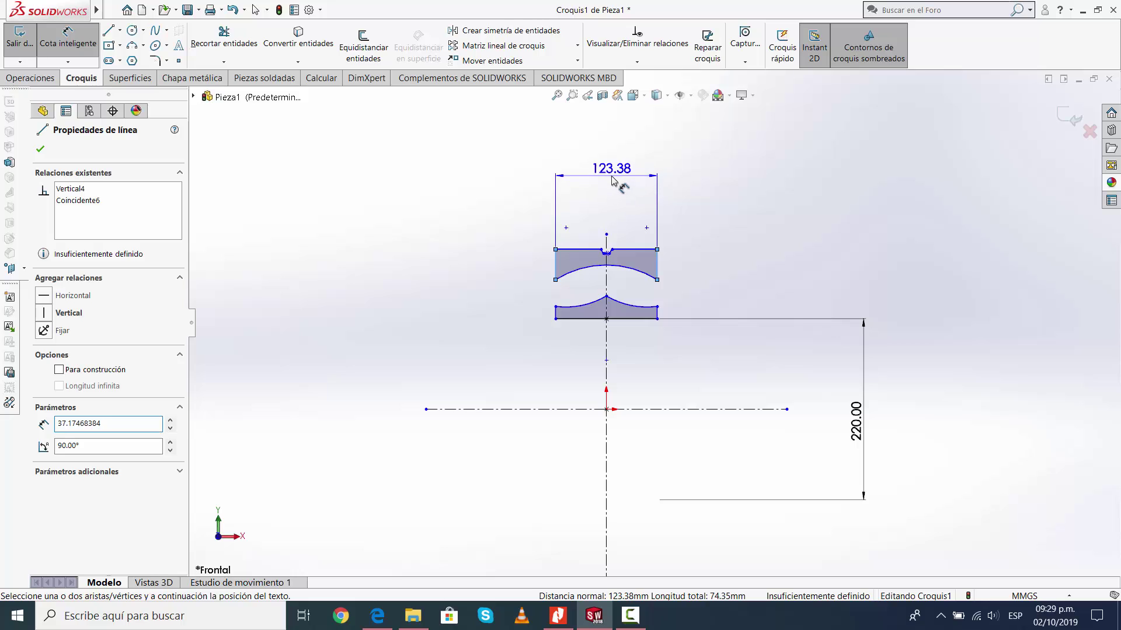
left_click(607, 178)
type("144")
key("Return")
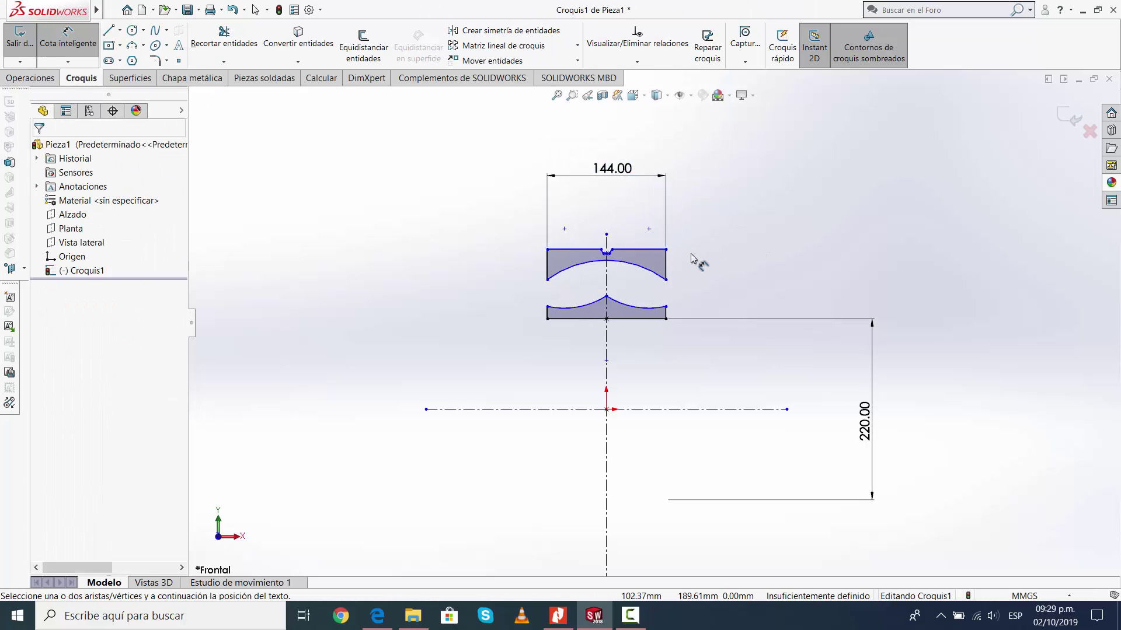
Dimension the upper profile's large underside arc with a 120 mm radius.
scroll(685, 280, "down", 5)
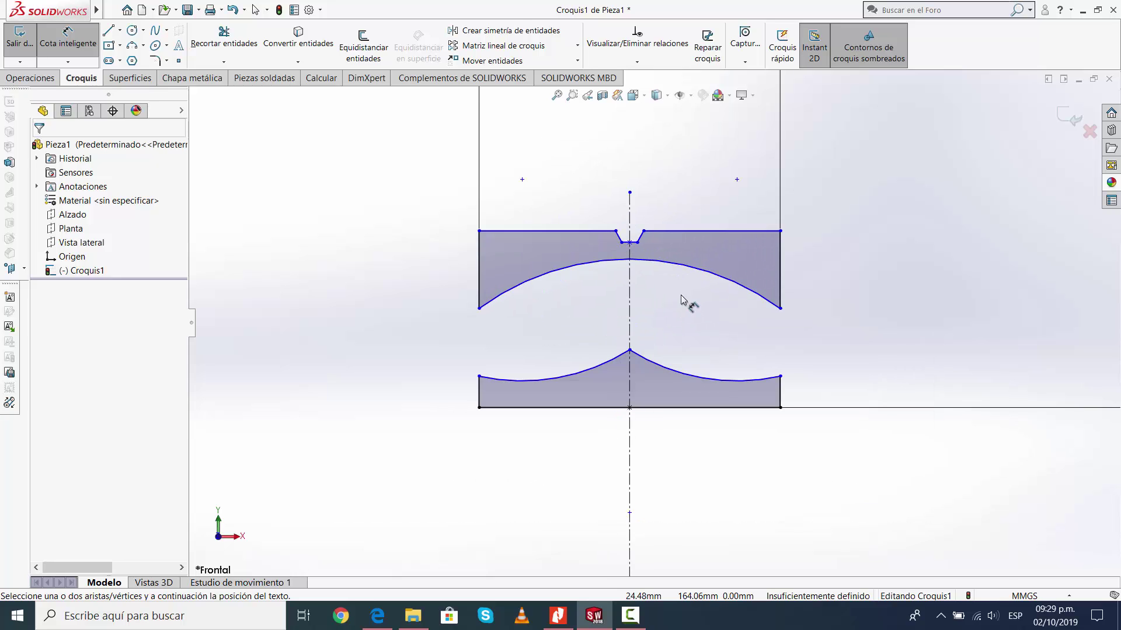
left_click(737, 286)
scroll(726, 321, "up", 1)
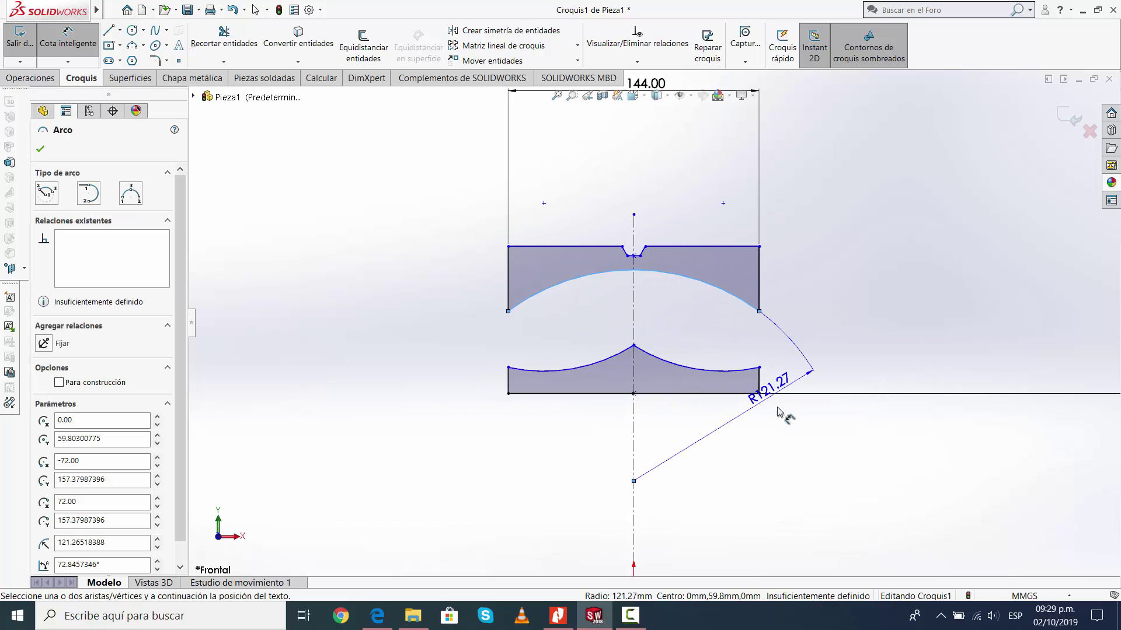
left_click(791, 464)
type("120")
key("Return")
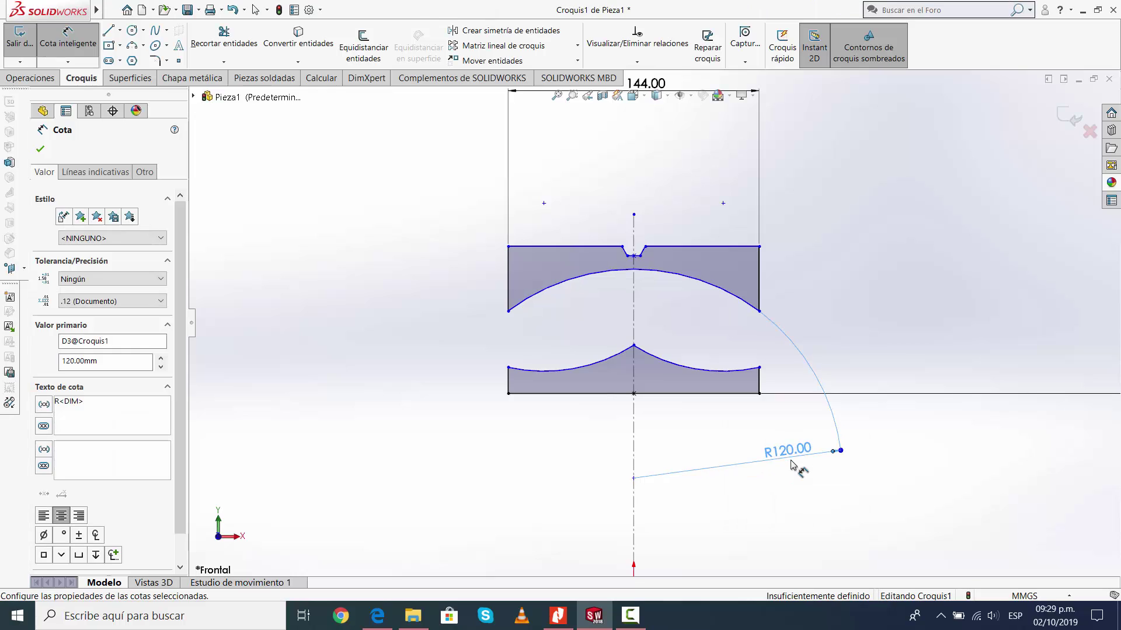
Dimension the lower profile's right-hand arc with a 120 mm radius.
left_click(746, 369)
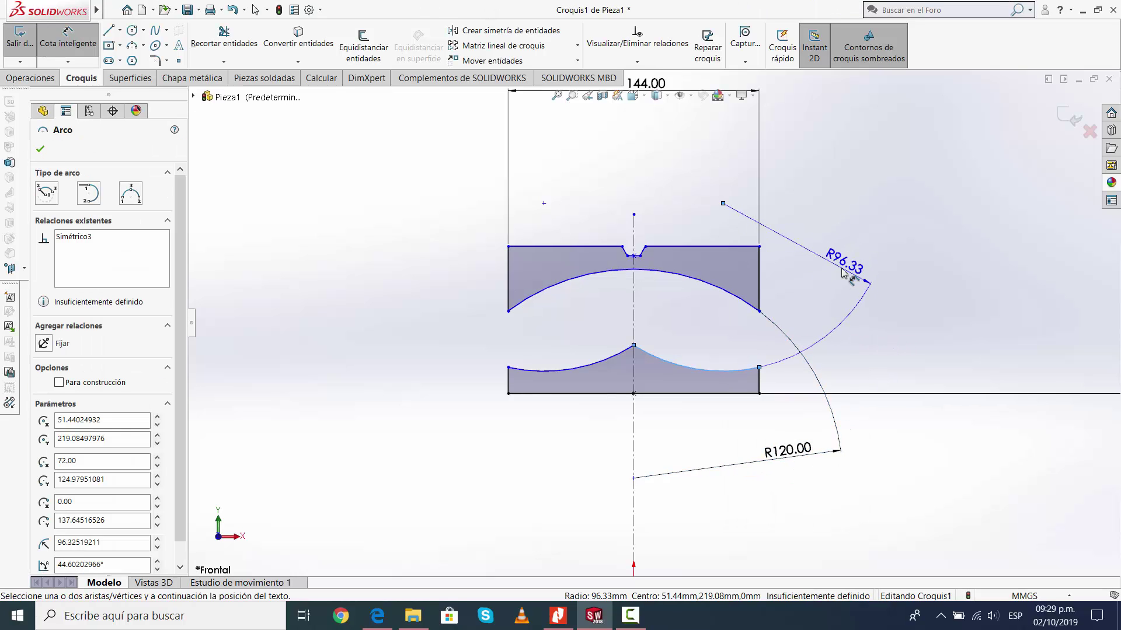
left_click(990, 292)
type("120")
key("Return")
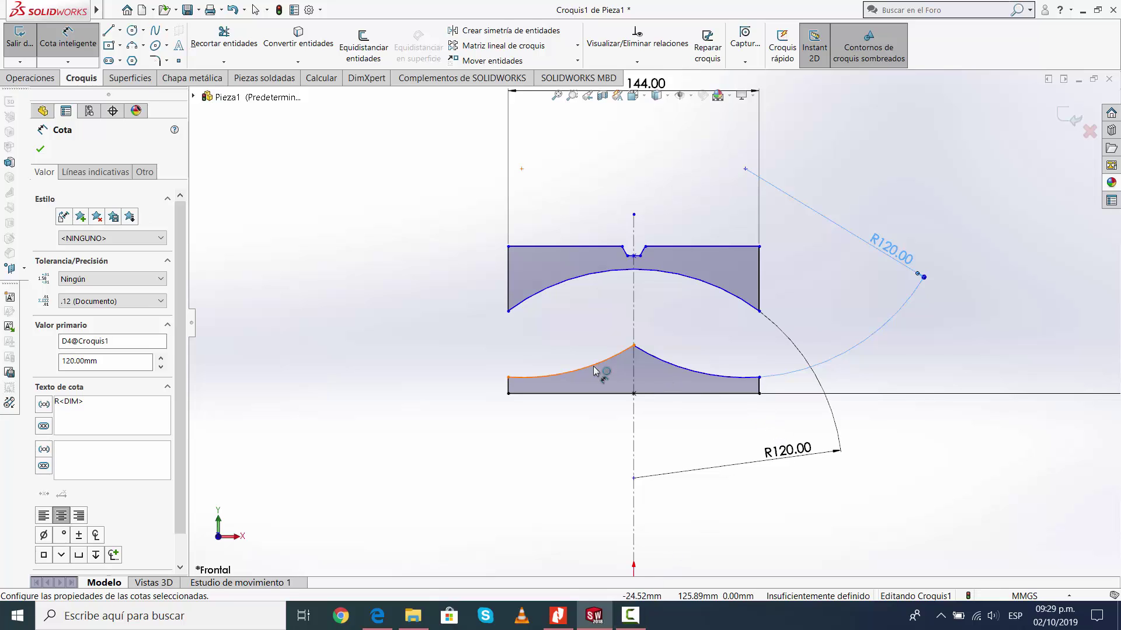
left_click(927, 360)
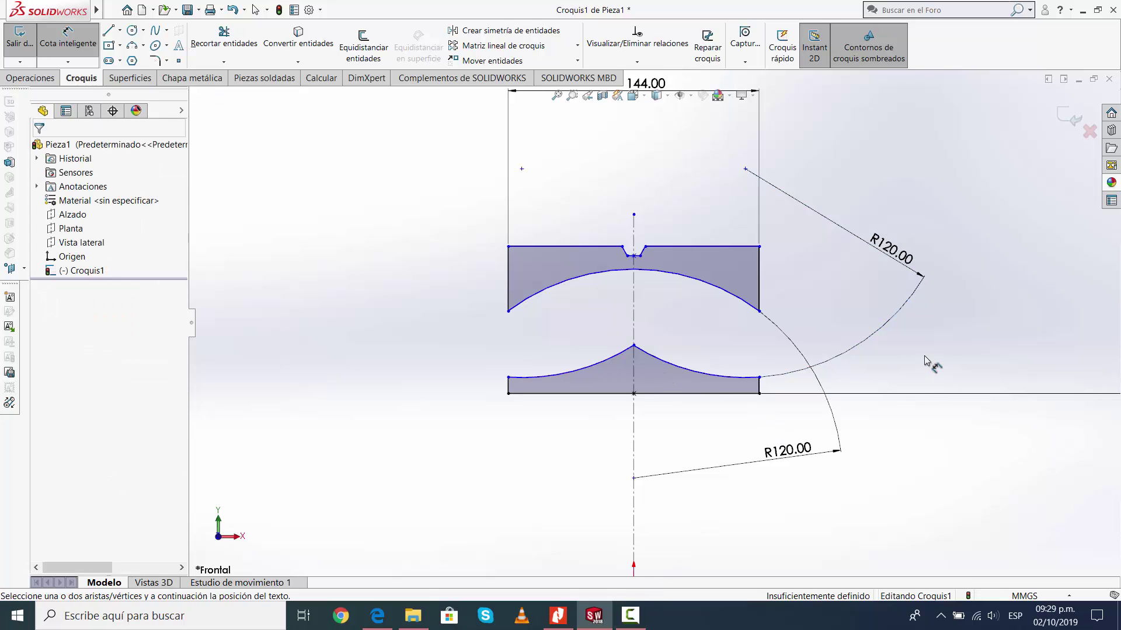
Dimension the opening width of the notch in the upper profile's top edge as 16.7 mm.
scroll(632, 251, "down", 3)
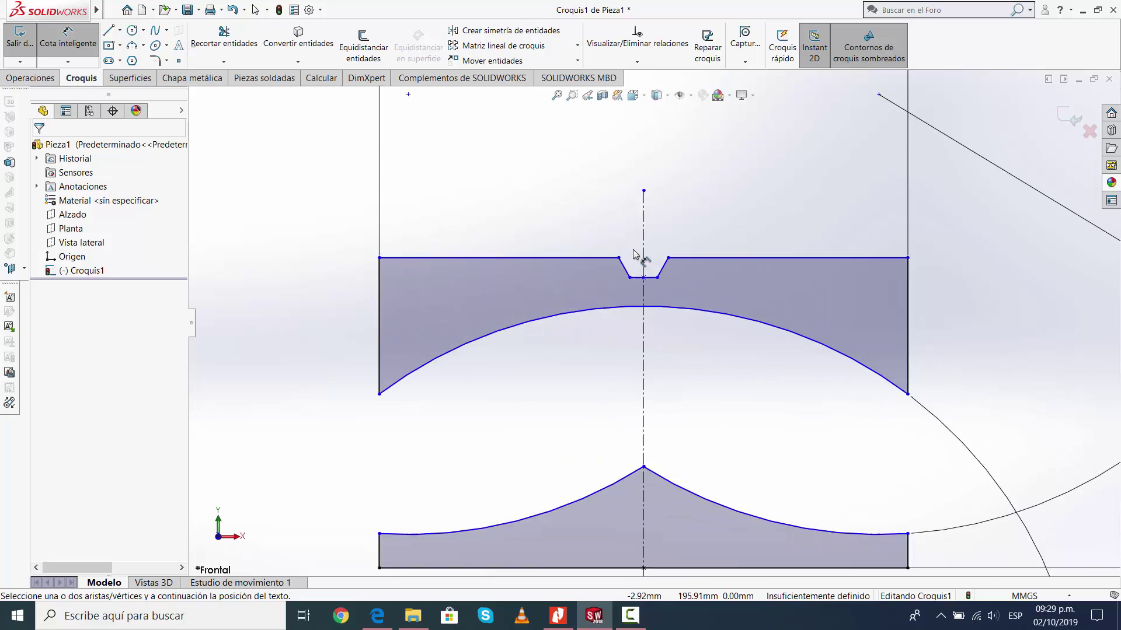
left_click(617, 264)
left_click(677, 263)
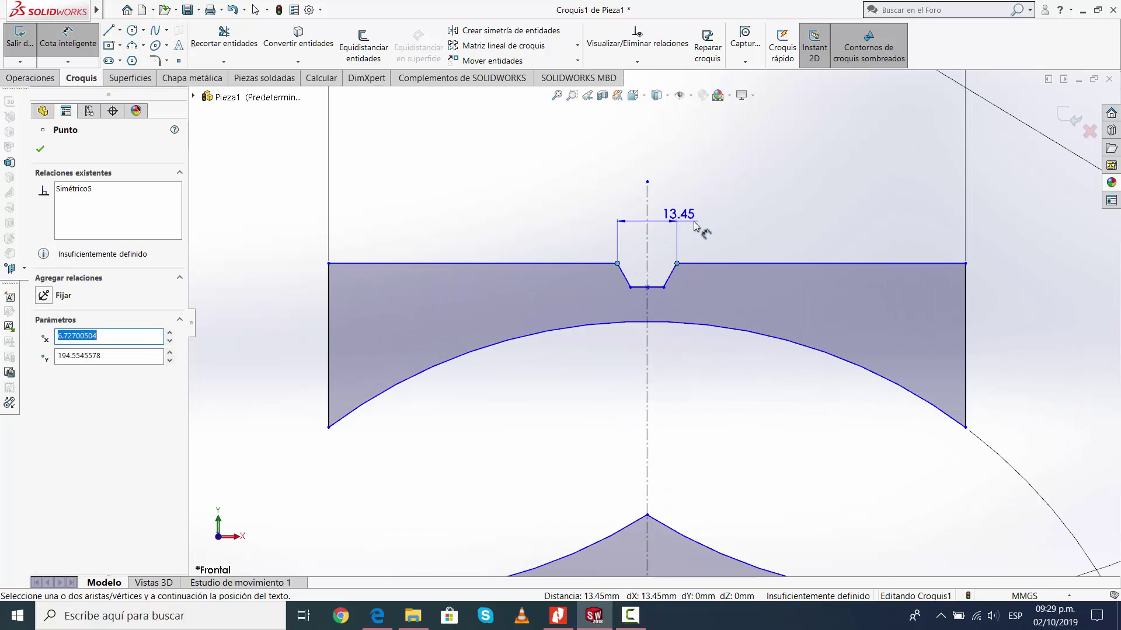
left_click(763, 227)
type("16.7")
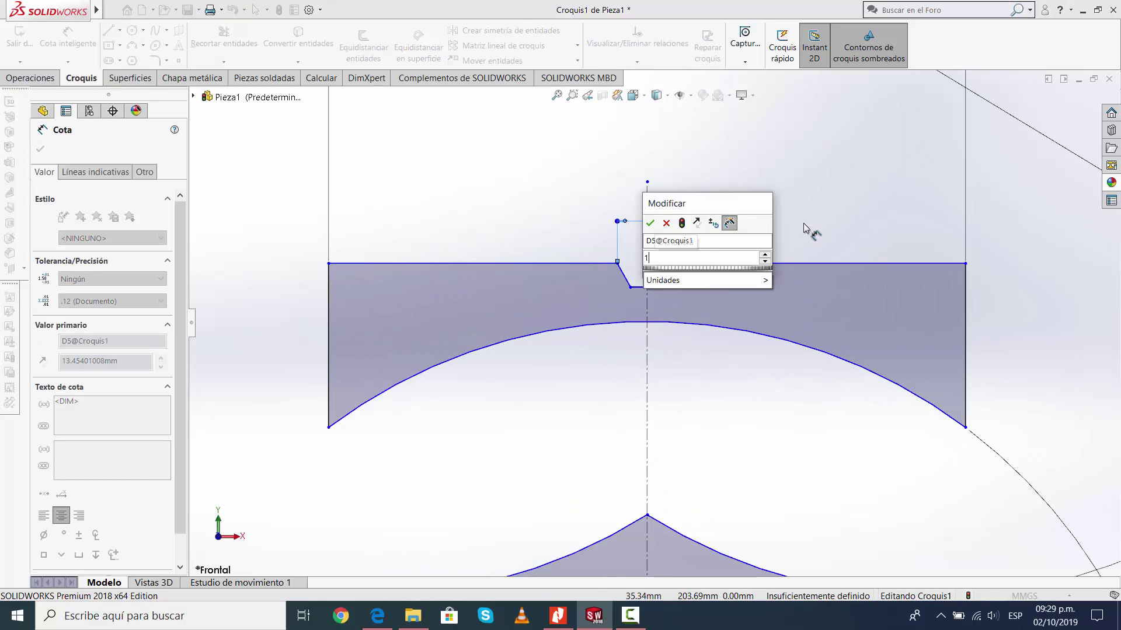
key("Return")
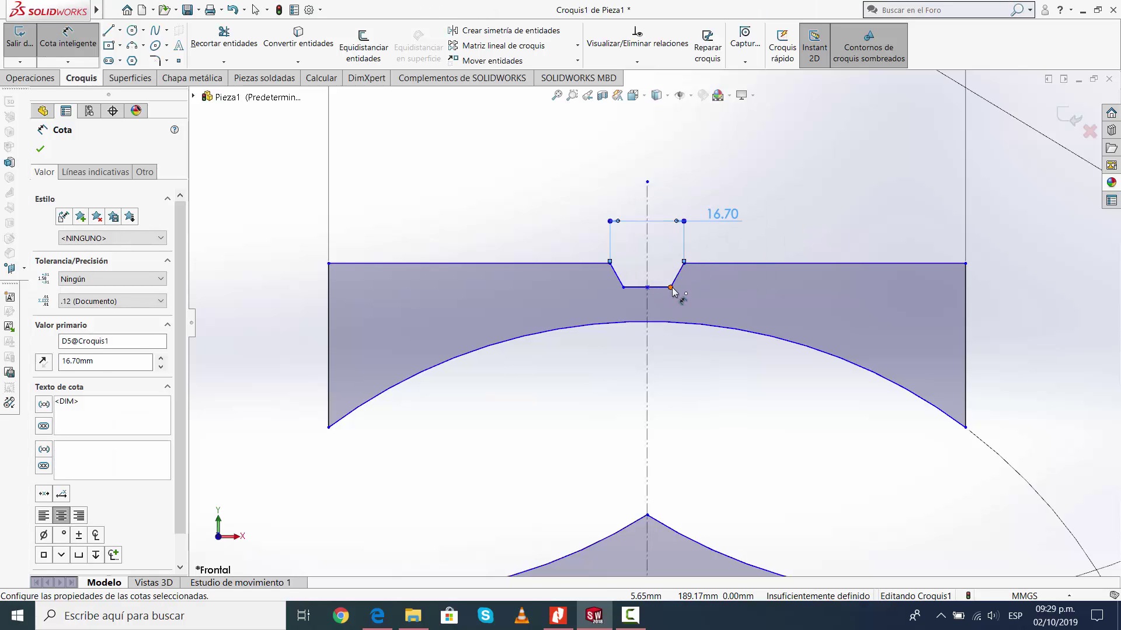
Dimension the width of the notch's flat bottom as 9 mm.
left_click(670, 287)
left_click(623, 287)
left_click(505, 232)
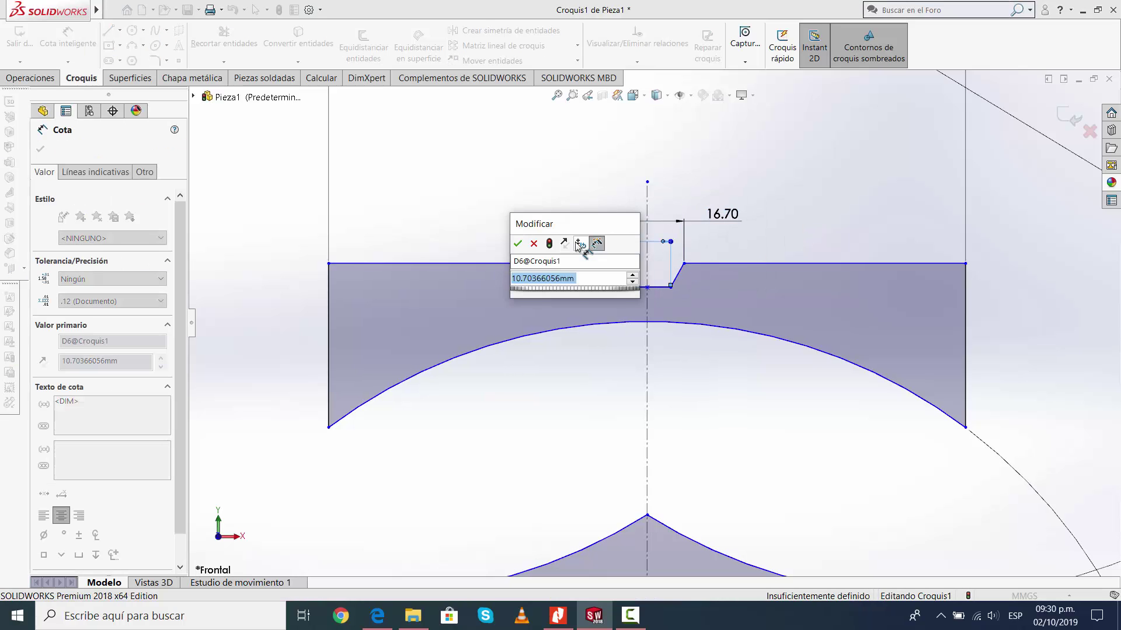
type("9")
key("Return")
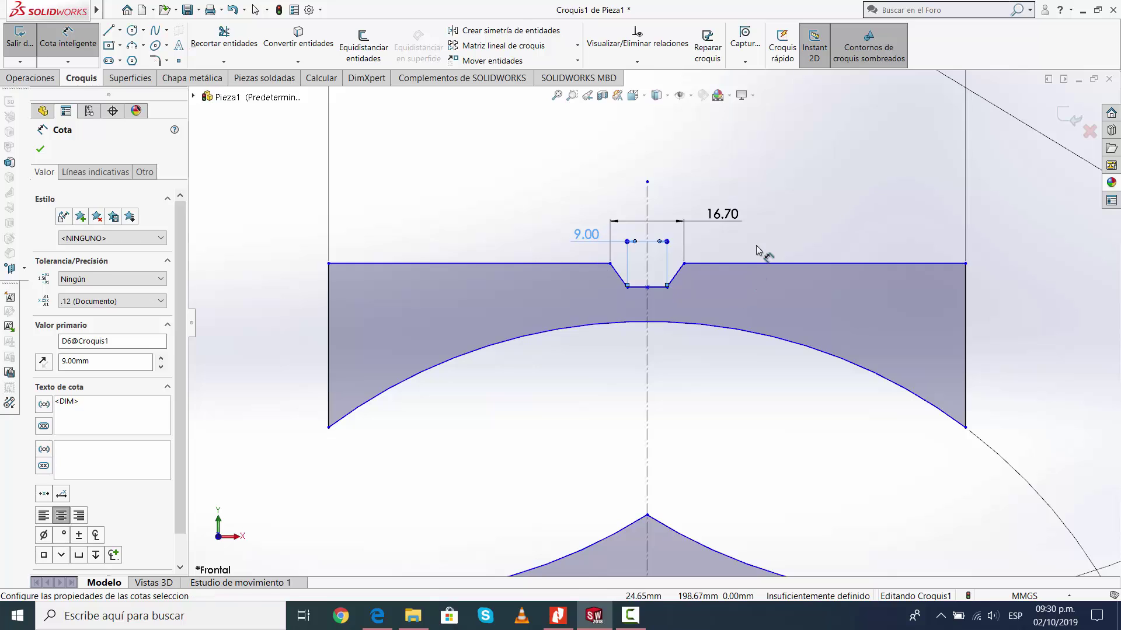
Dimension the angle between the notch's right slanted side and the upper profile's top line as 45°.
scroll(736, 234, "down", 4)
left_click(678, 271)
left_click(692, 263)
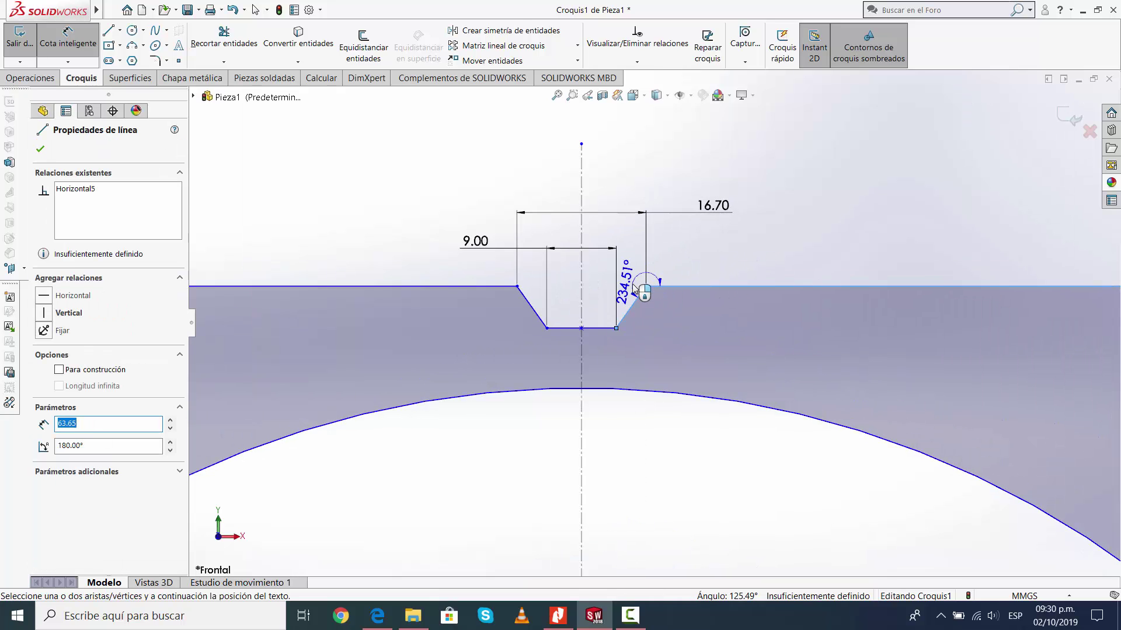
left_click(598, 296)
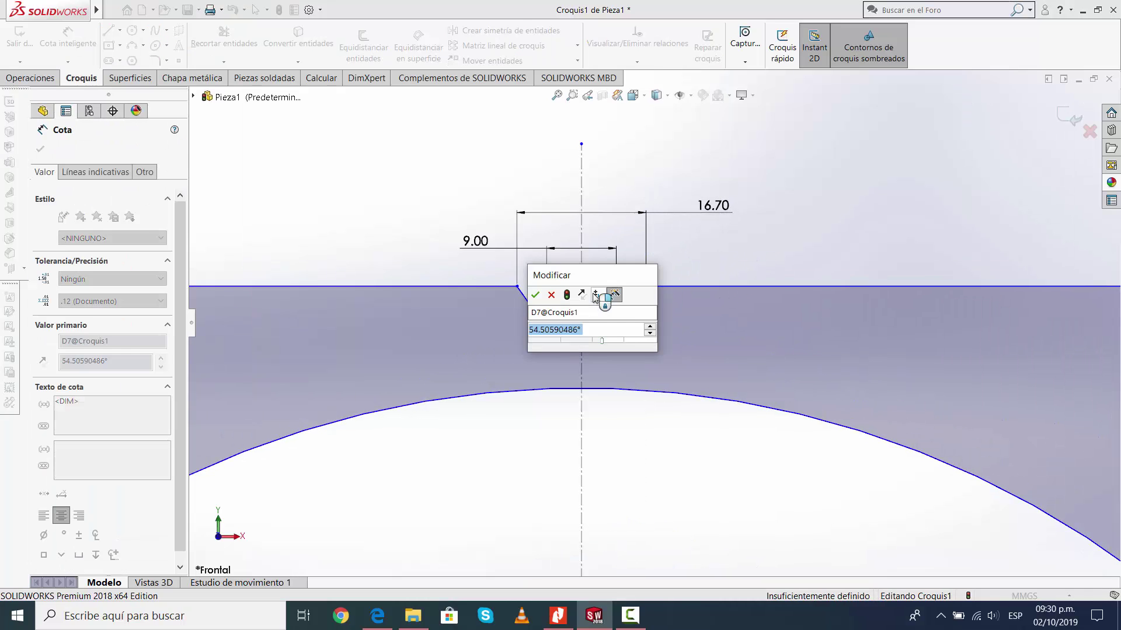
type("45")
key("Return")
left_click(721, 280)
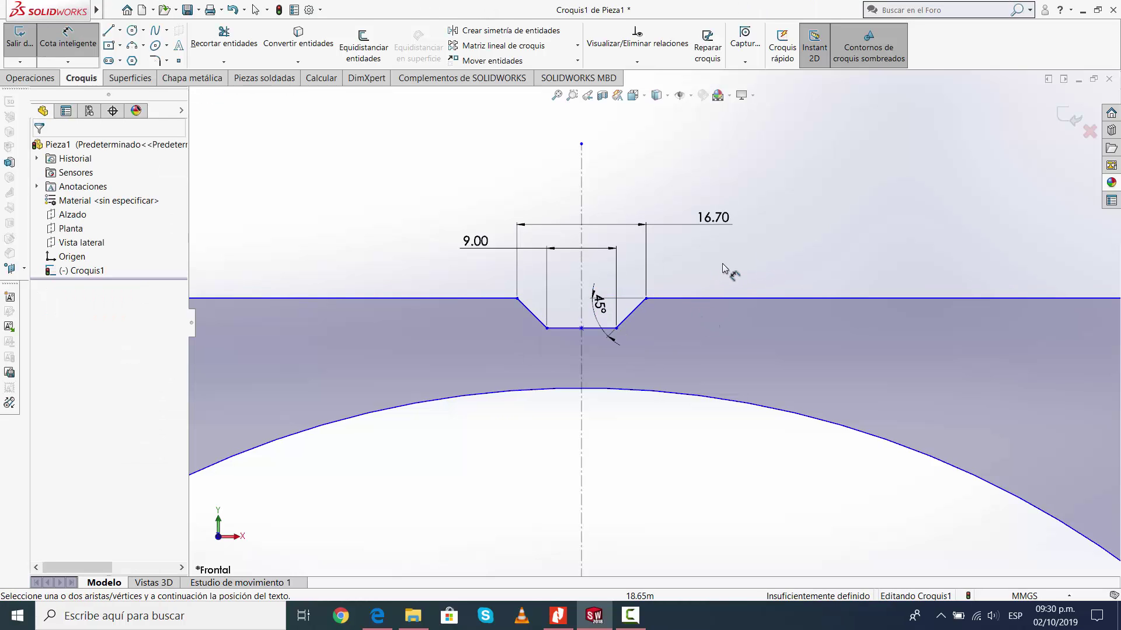
Dimension the diameter from the lower profile's upper-left corner about the horizontal construction line as 259 mm.
scroll(724, 268, "up", 6)
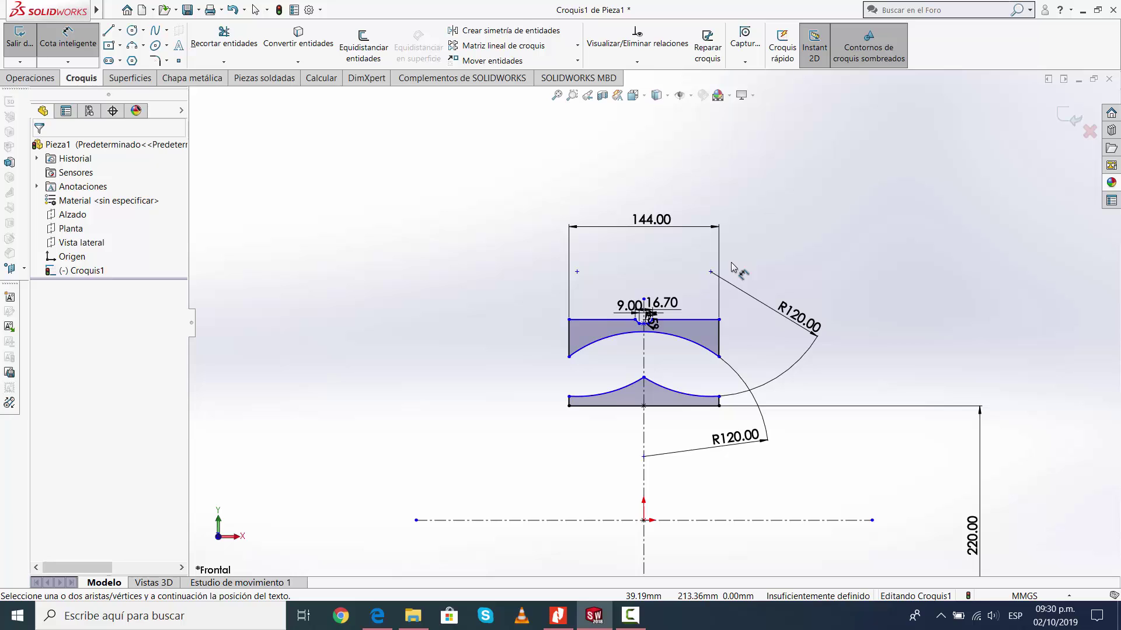
left_click(571, 398)
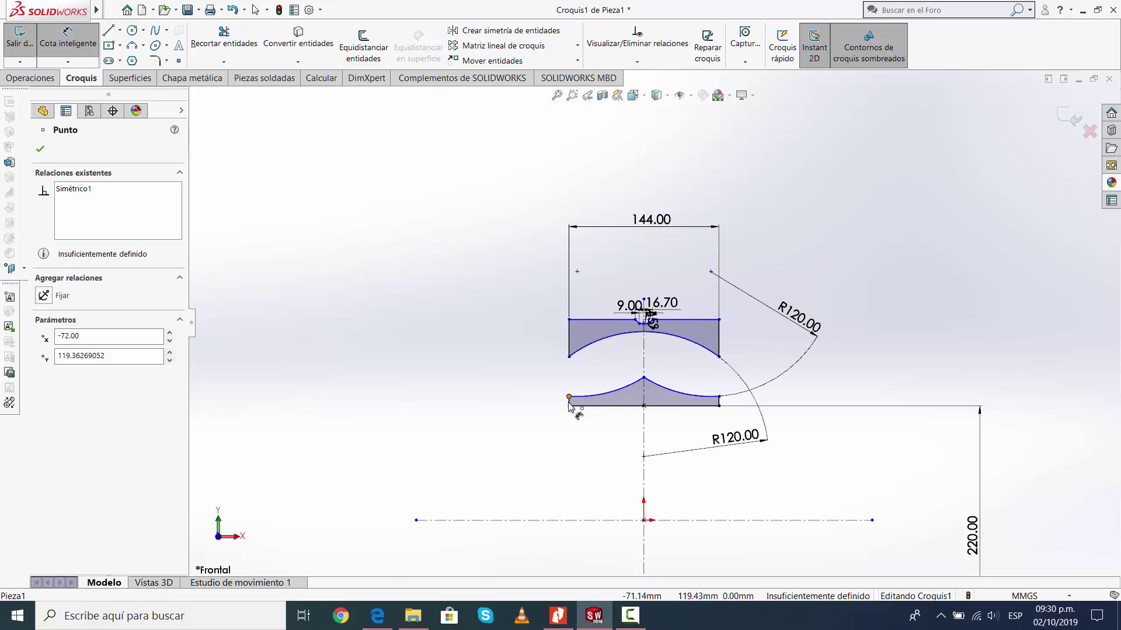
left_click(467, 520)
scroll(476, 560, "down", 2)
left_click(358, 515)
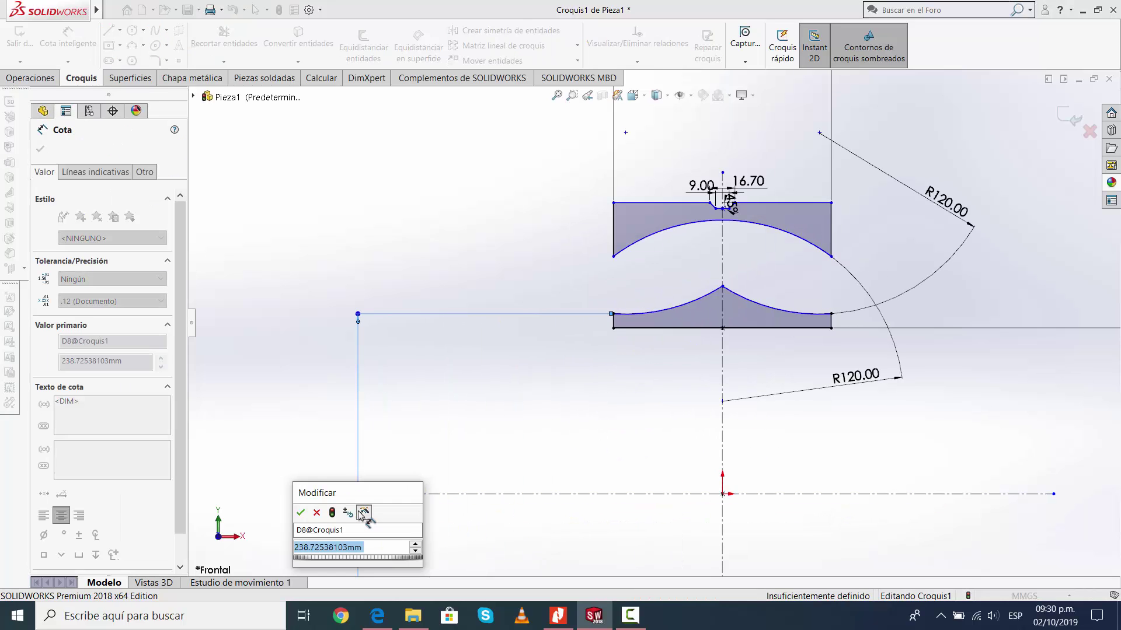
key("Return")
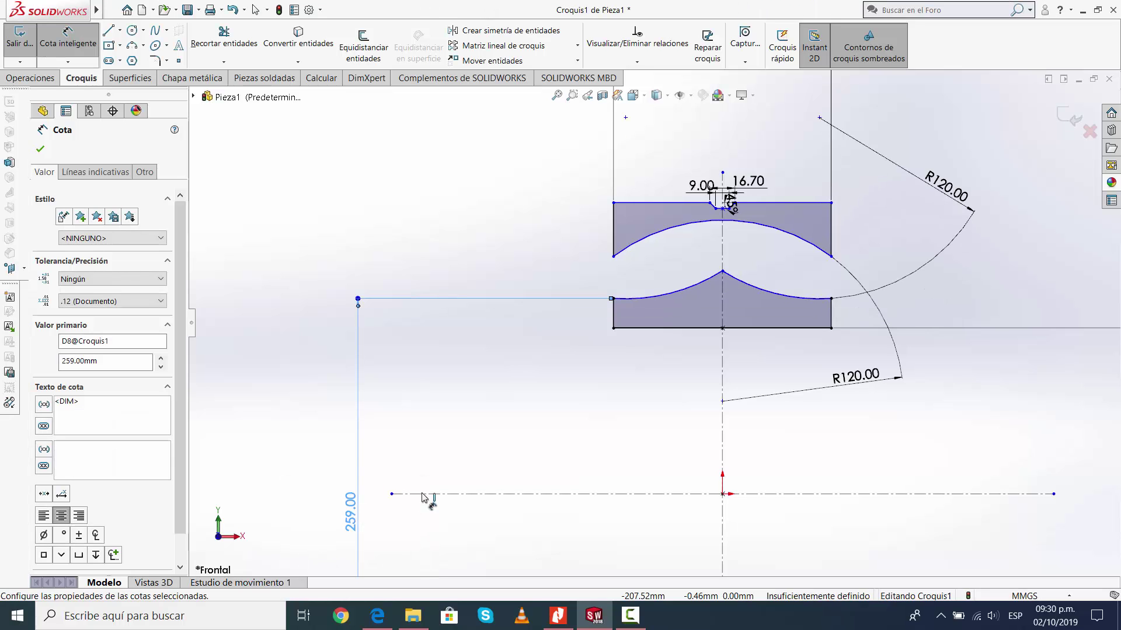
left_click(636, 403)
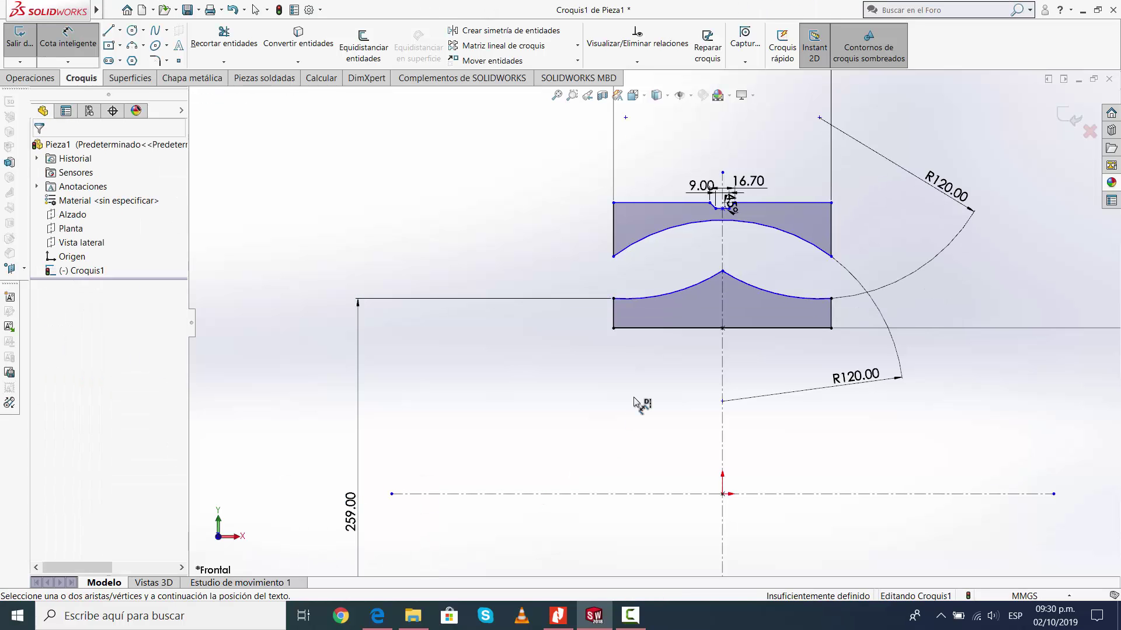
Dimension the diameter from the upper profile's lower-left corner about the horizontal construction line as 338 mm.
left_click(613, 258)
left_click(552, 494)
scroll(473, 432, "up", 3)
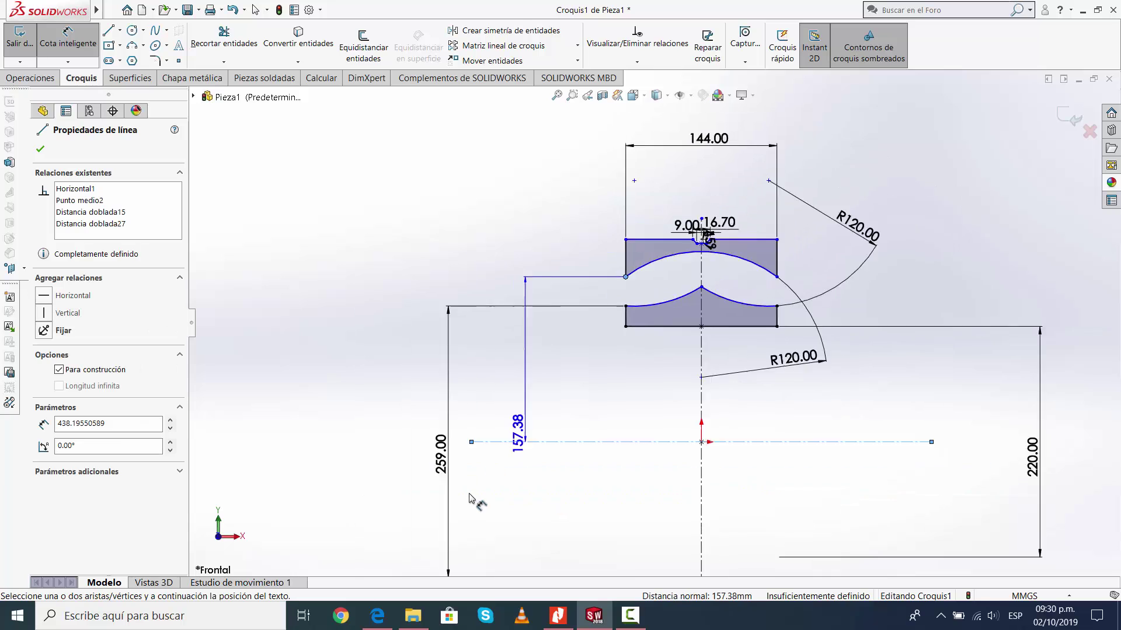
left_click(418, 436)
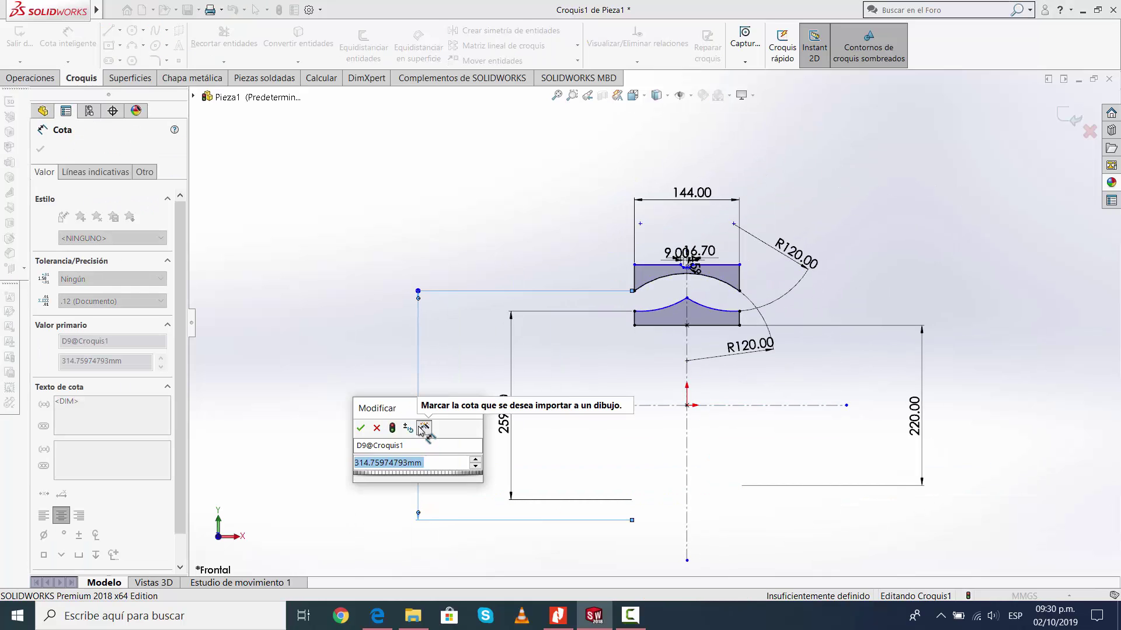
type("338")
key("Return")
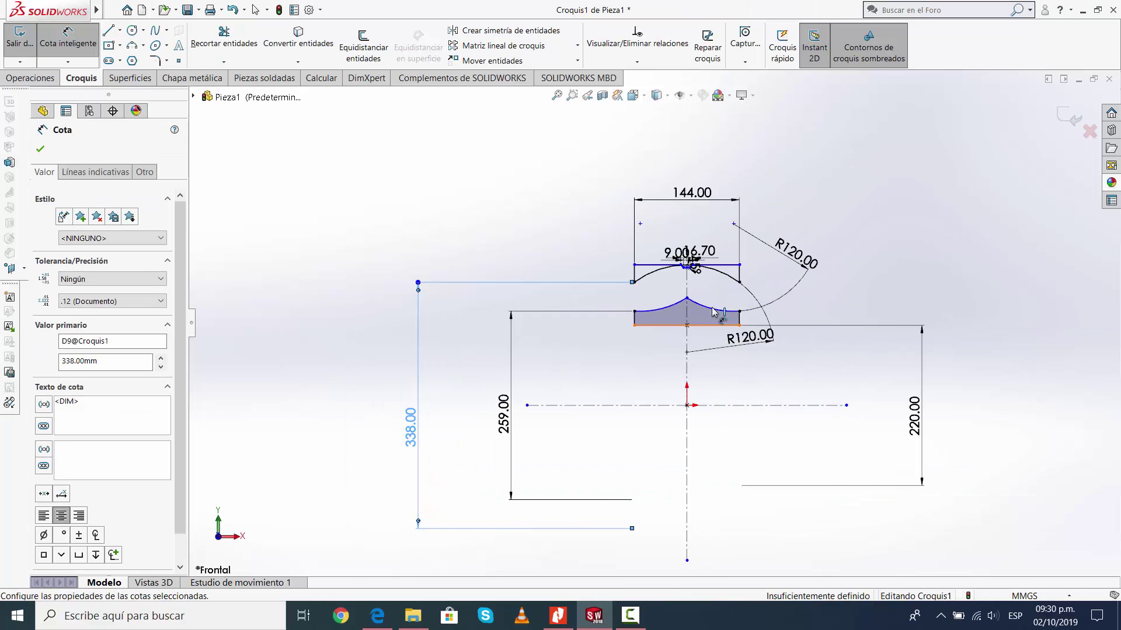
Move the upper profile's top edge and its notch upward, clear of the concave arc below.
scroll(665, 268, "down", 4)
scroll(665, 254, "down", 3)
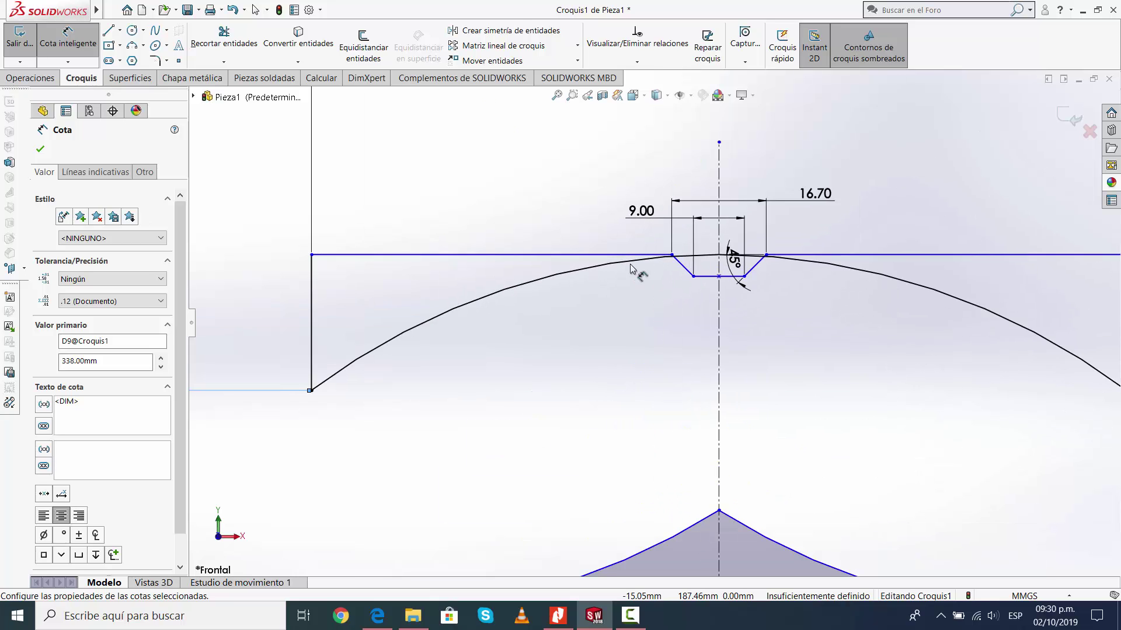
key("Escape")
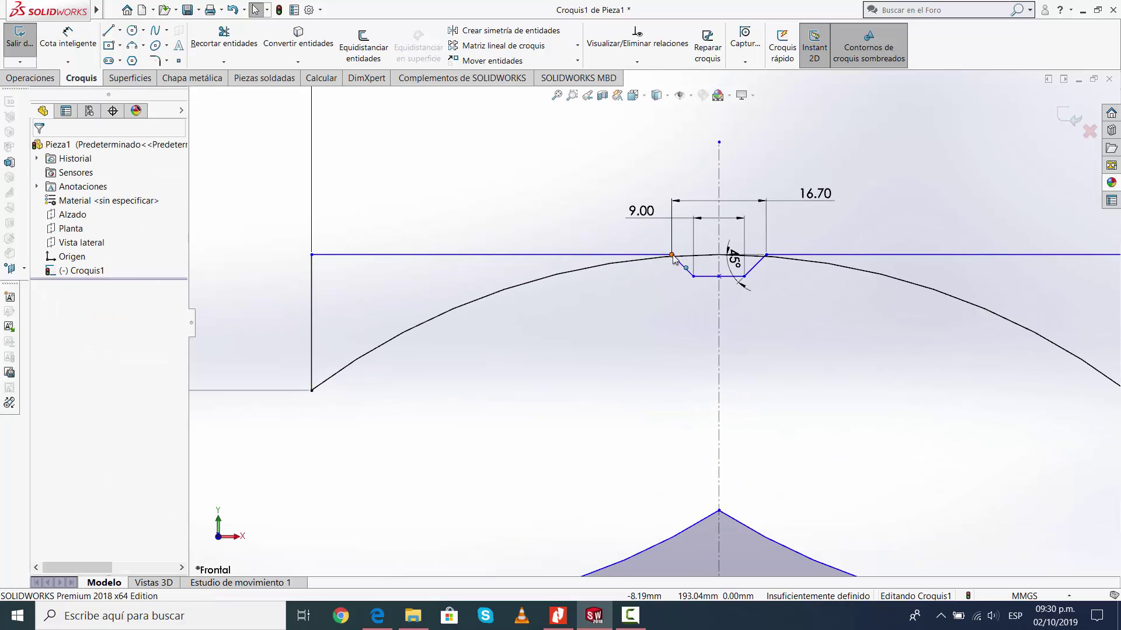
mouse_move(672, 256)
left_mouse_down()
mouse_move(730, 252)
mouse_move(733, 170)
left_mouse_up()
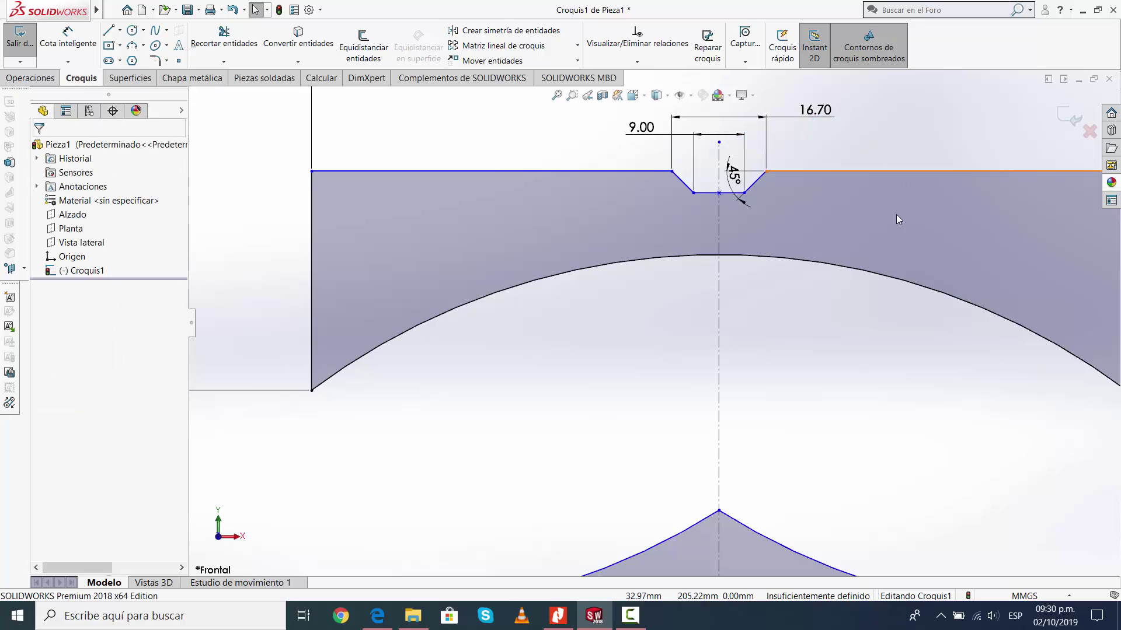
Dimension the diameter from the upper profile's top-left corner about the horizontal construction line as 400 mm.
scroll(898, 219, "up", 6)
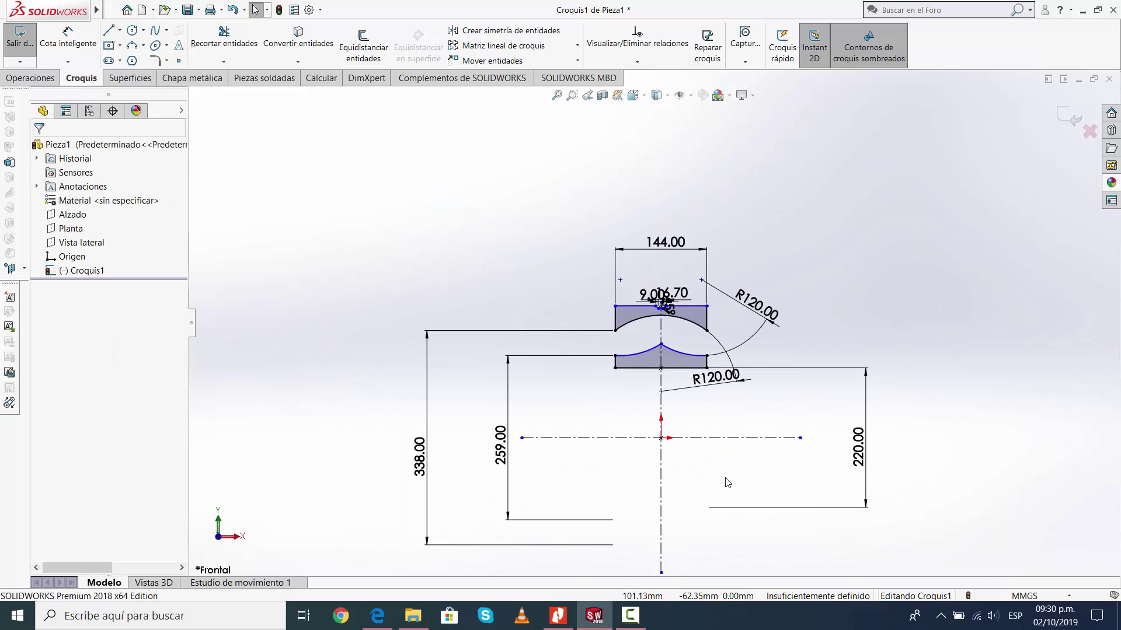
right_click_drag(604, 274, 602, 234)
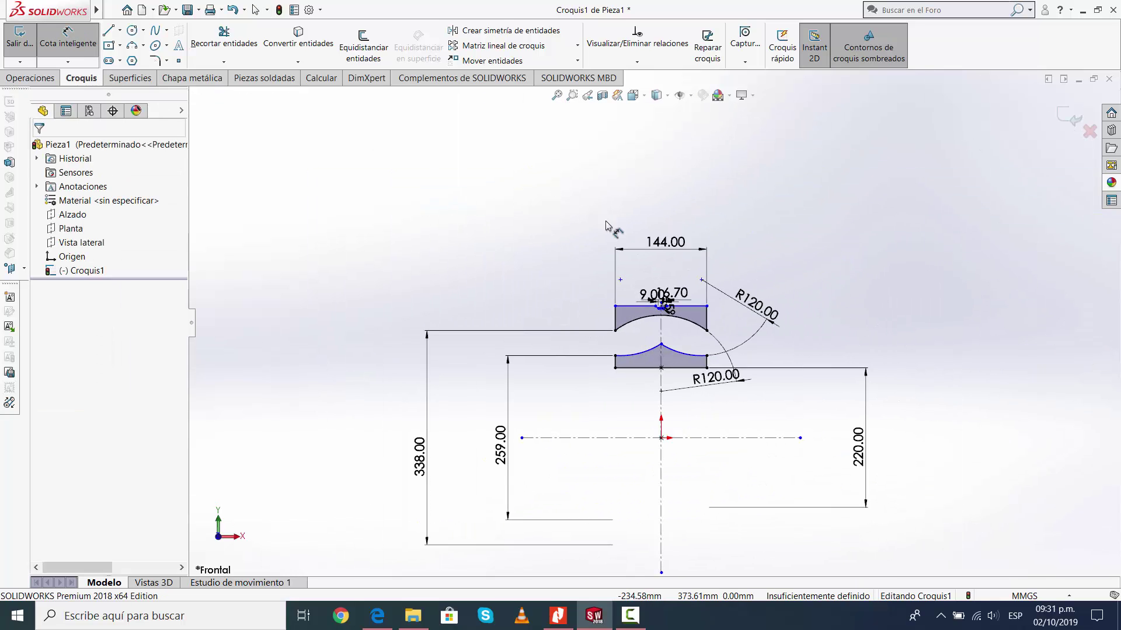
scroll(599, 320, "down", 2)
left_click(622, 302)
scroll(653, 324, "up", 3)
left_click(642, 531)
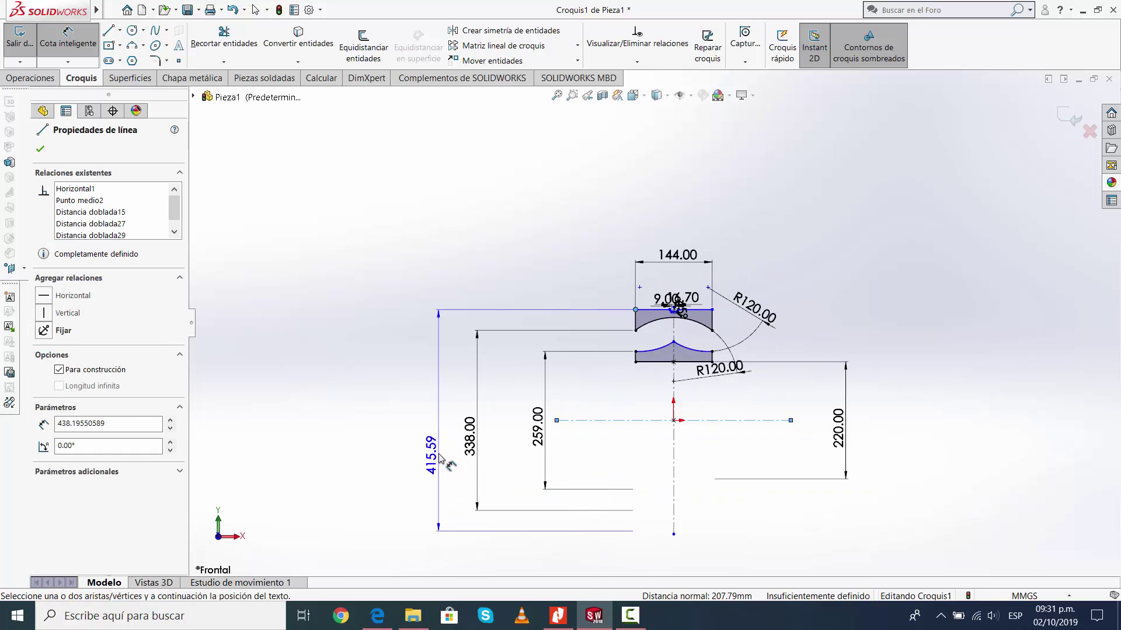
left_click(439, 437)
type("400")
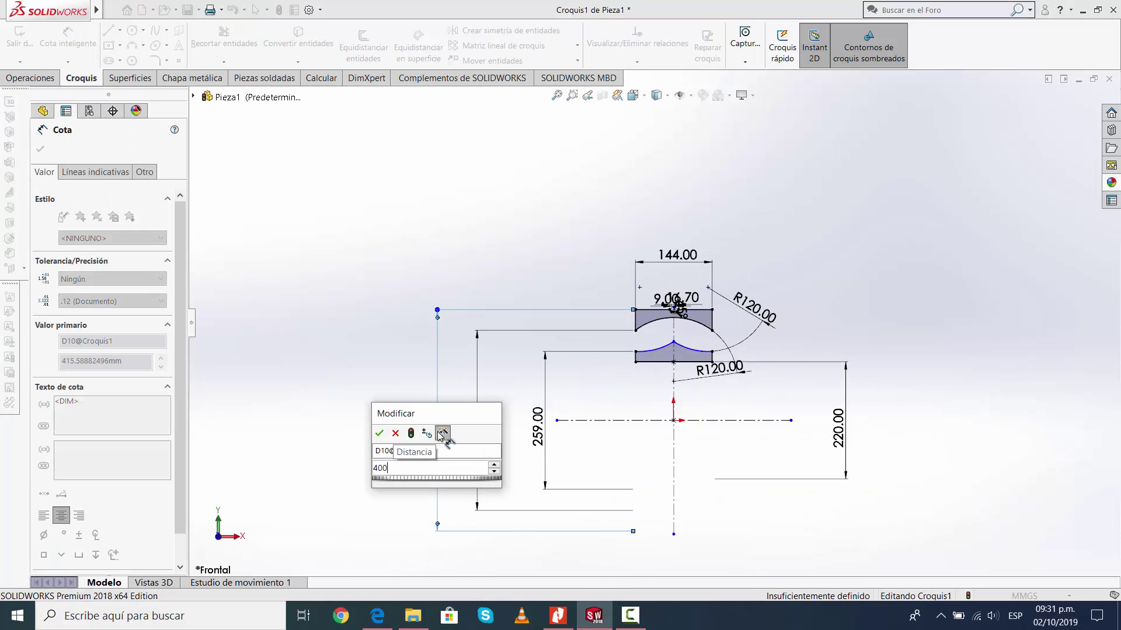
key("Return")
left_click(876, 313)
scroll(678, 341, "down", 5)
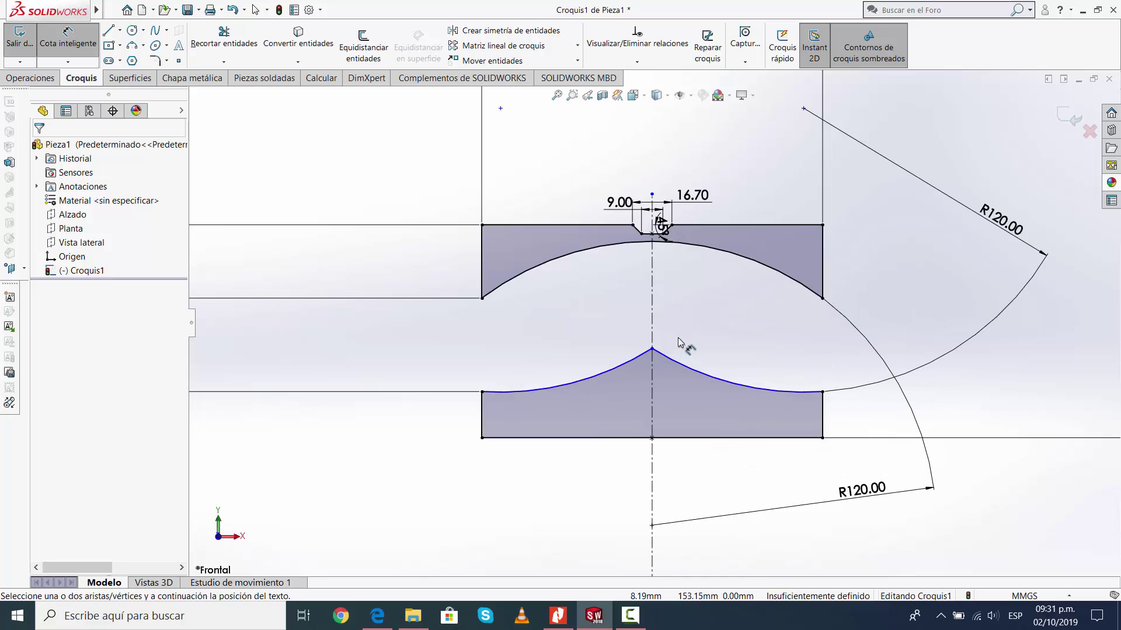
scroll(695, 341, "up", 2)
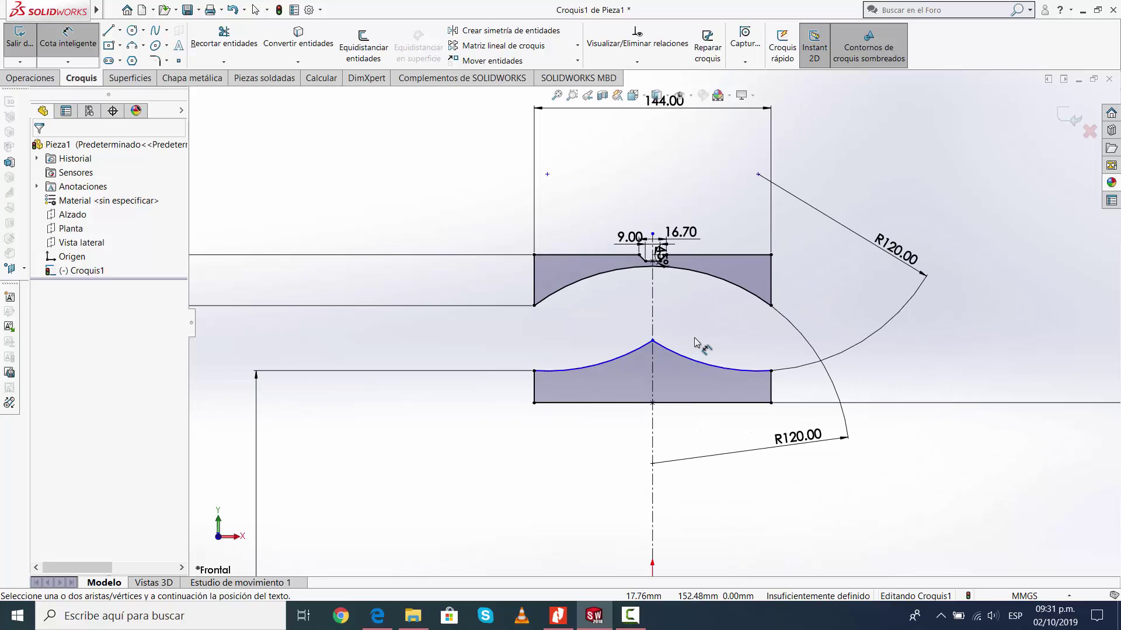
left_click(616, 357)
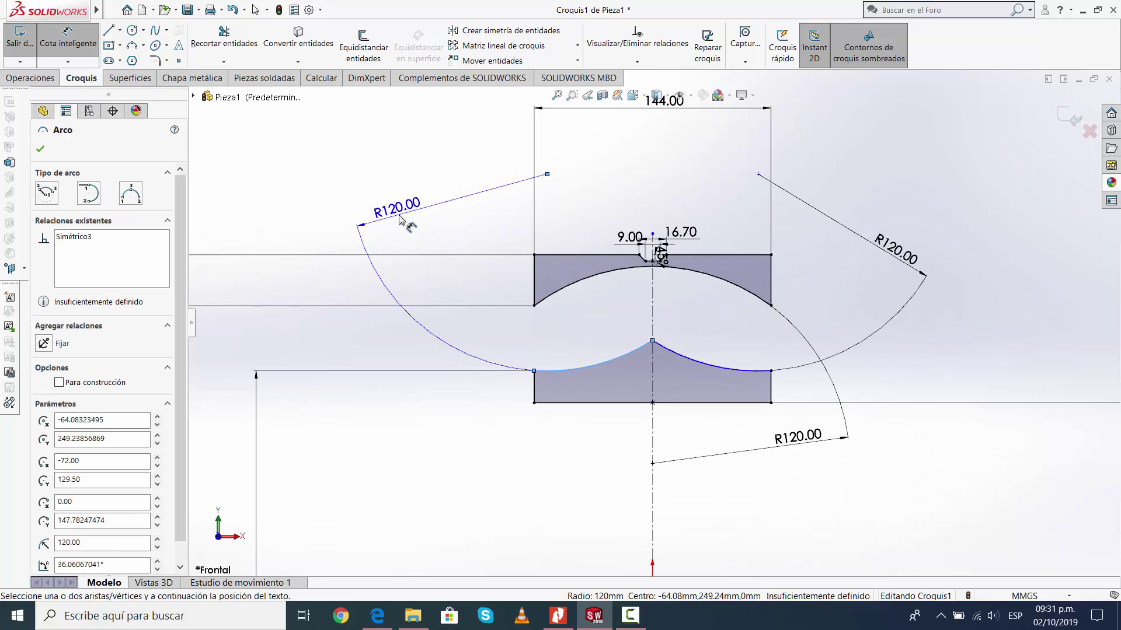
key("Escape")
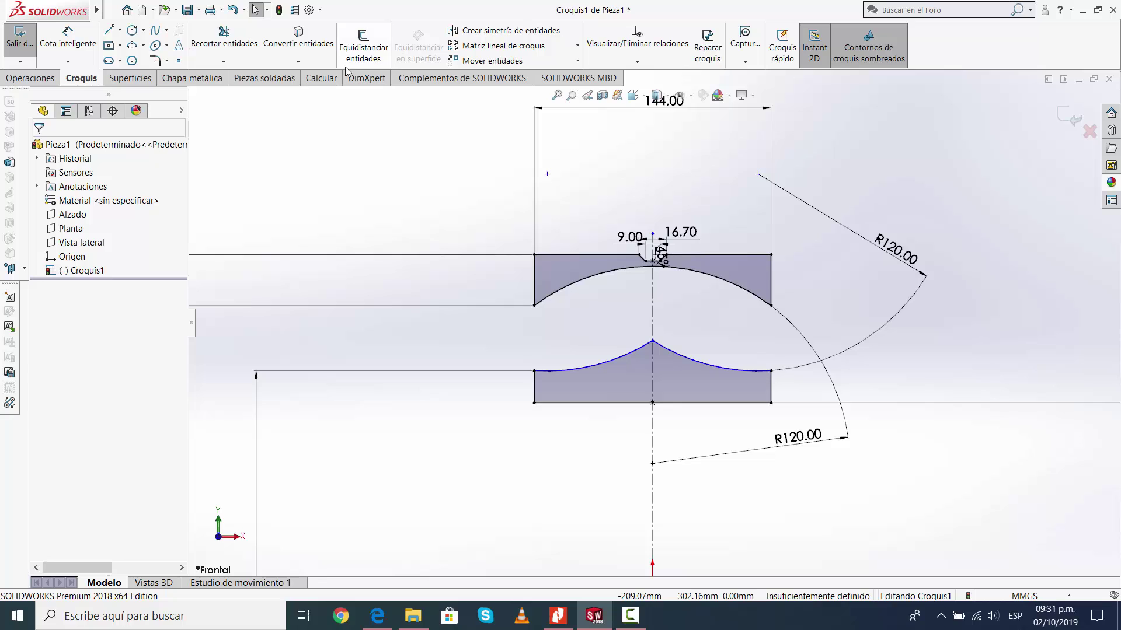
Round the upper profile's two top outer corners and the lower profile's two bottom corners with 4 mm sketch fillets.
left_click(154, 60)
scroll(382, 144, "up", 2)
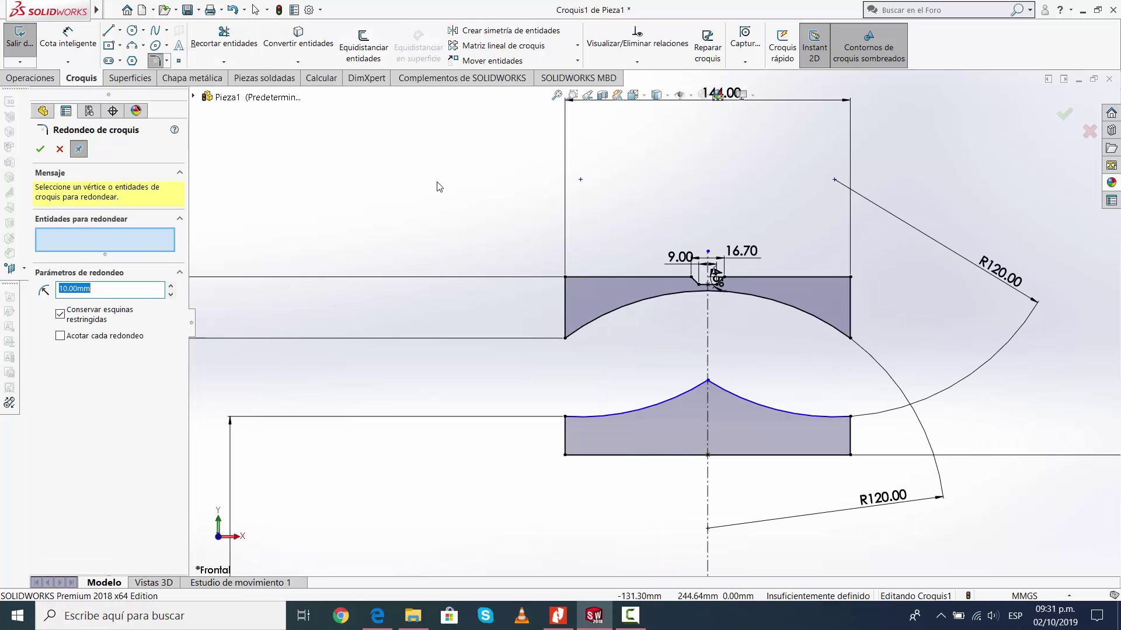
left_click(565, 278)
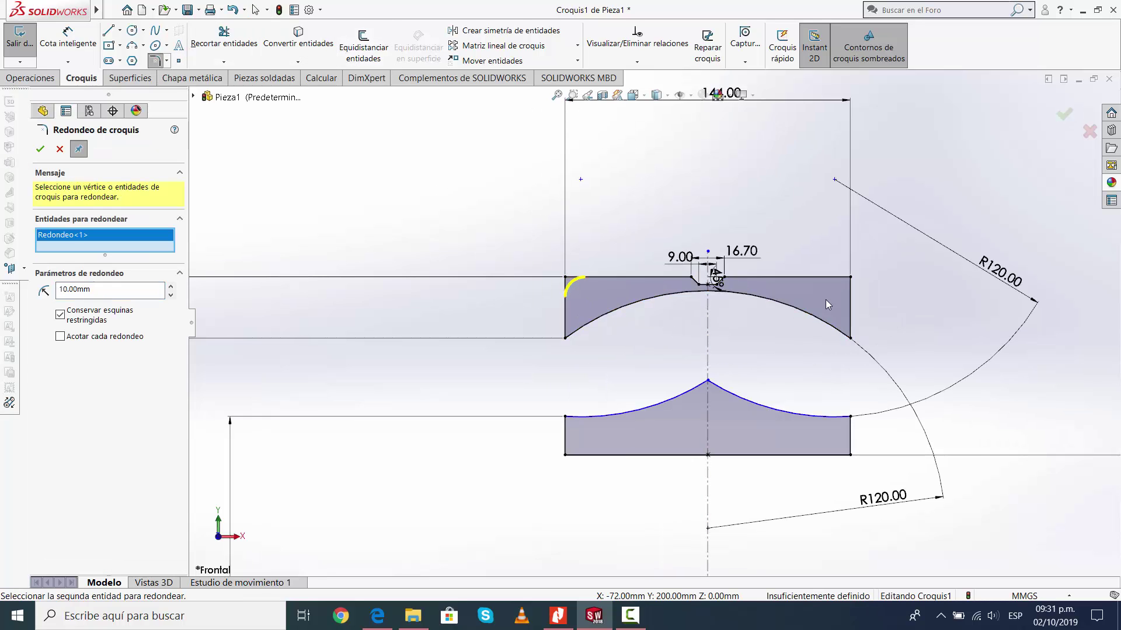
left_click(851, 278)
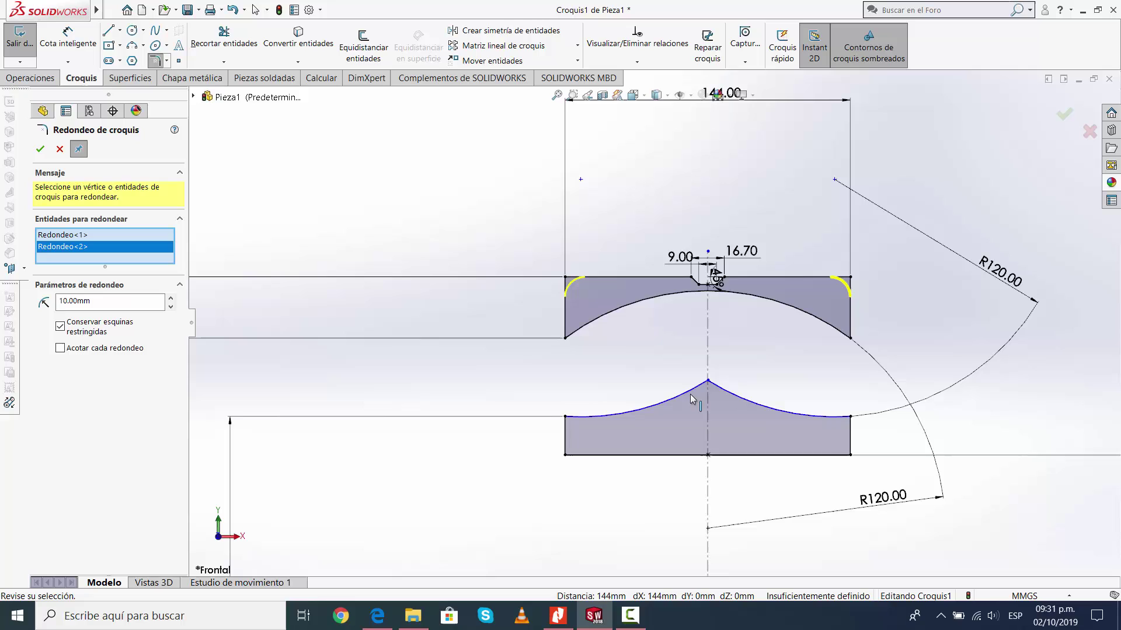
left_click(567, 457)
left_click(652, 328)
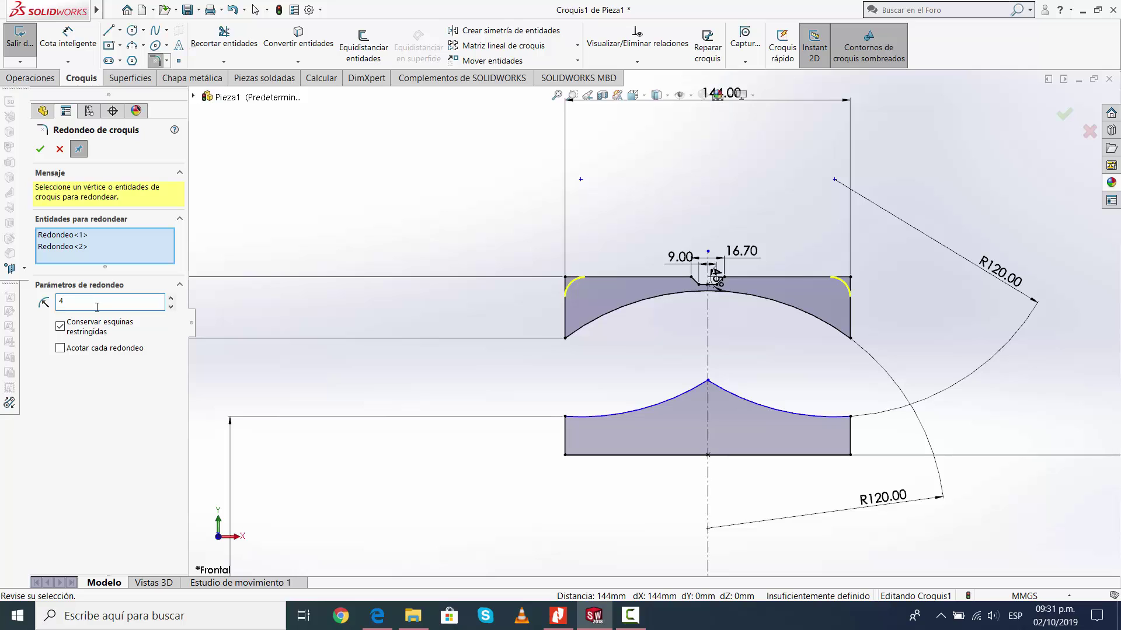
left_click(565, 454)
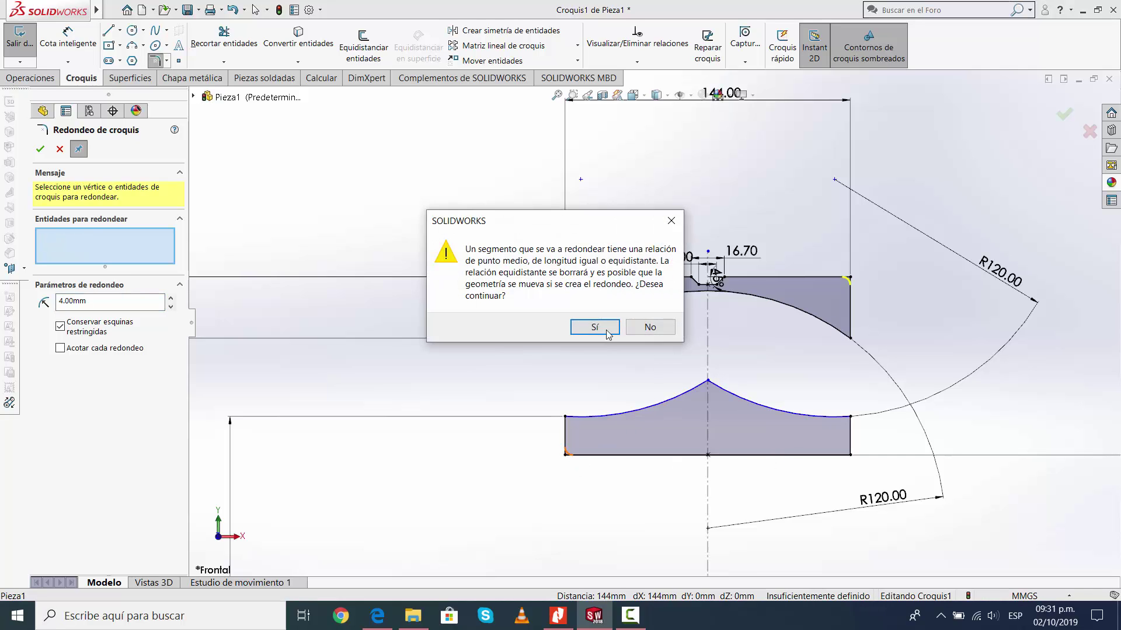
left_click(578, 325)
left_click(851, 457)
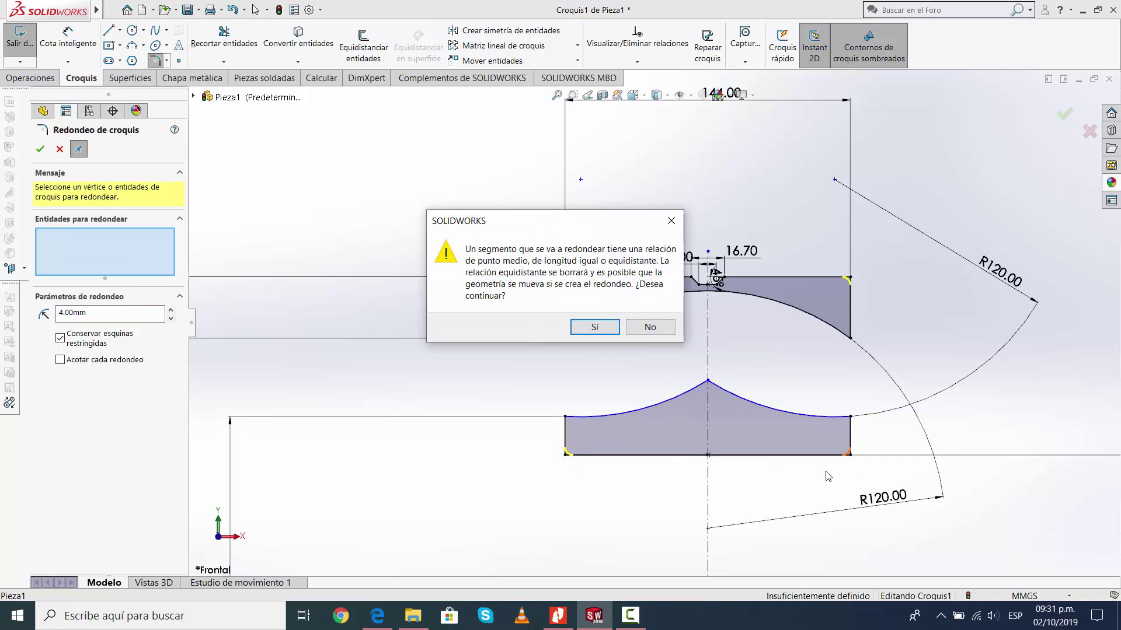
left_click(591, 328)
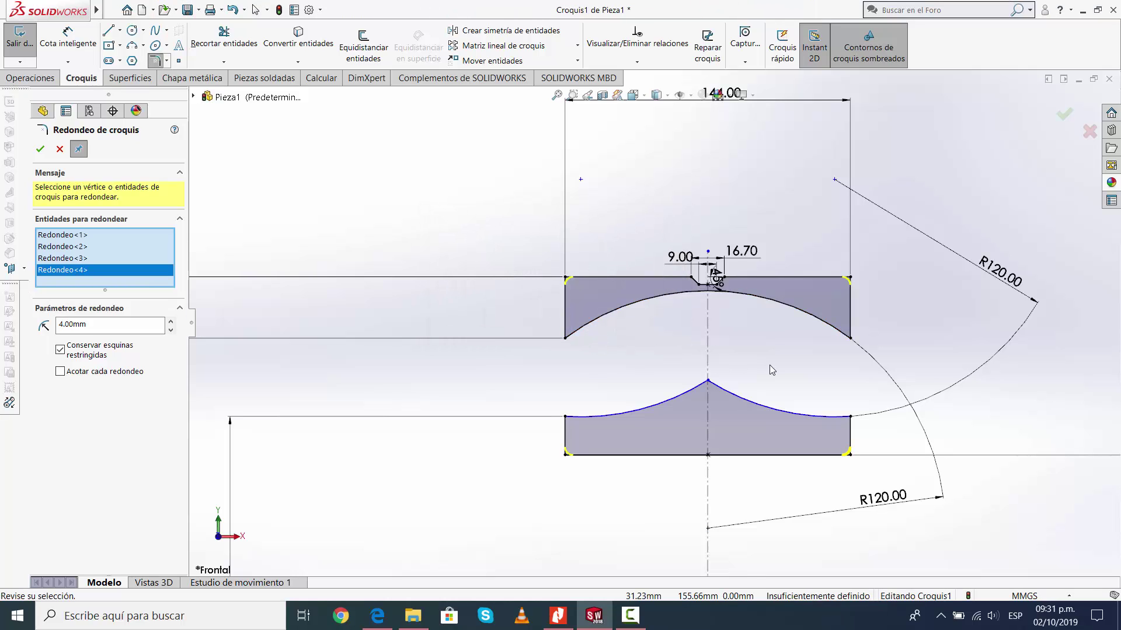
left_click(40, 149)
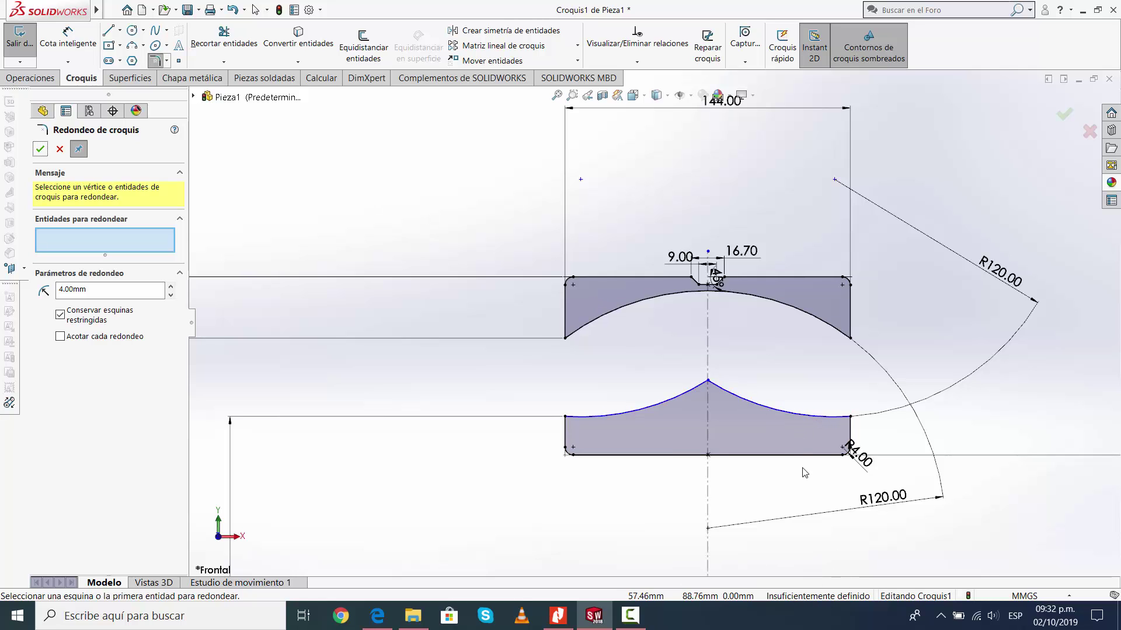
left_click(59, 149)
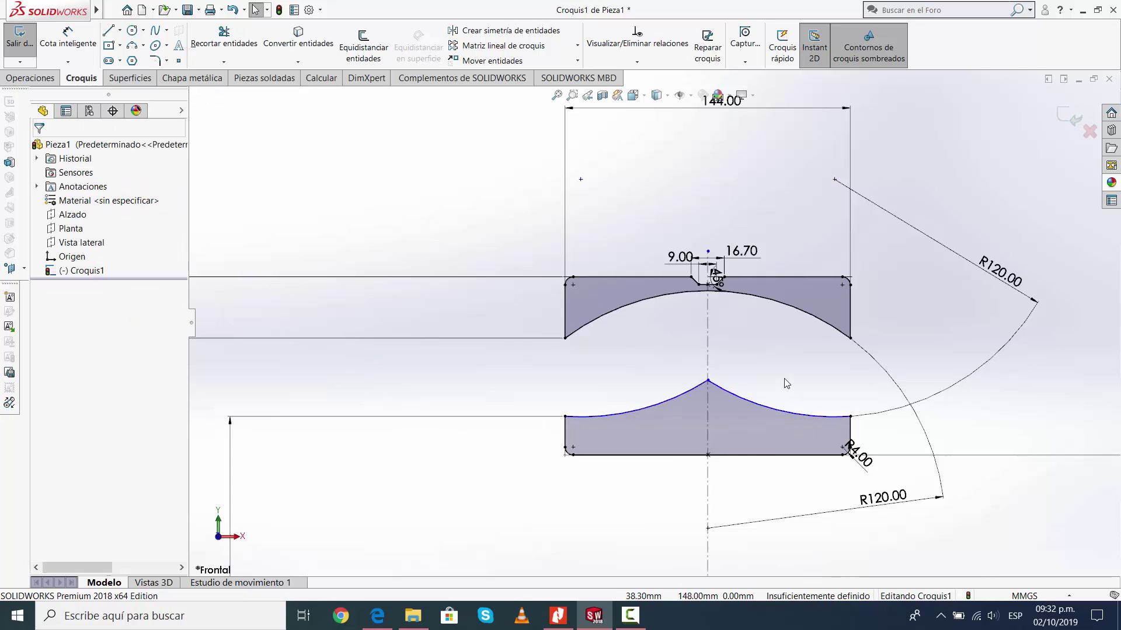
Draw a vertical construction line from the lower profile's upper-right corner up past the upper profile and the right arc's centre.
scroll(815, 352, "down", 1)
scroll(783, 349, "up", 5)
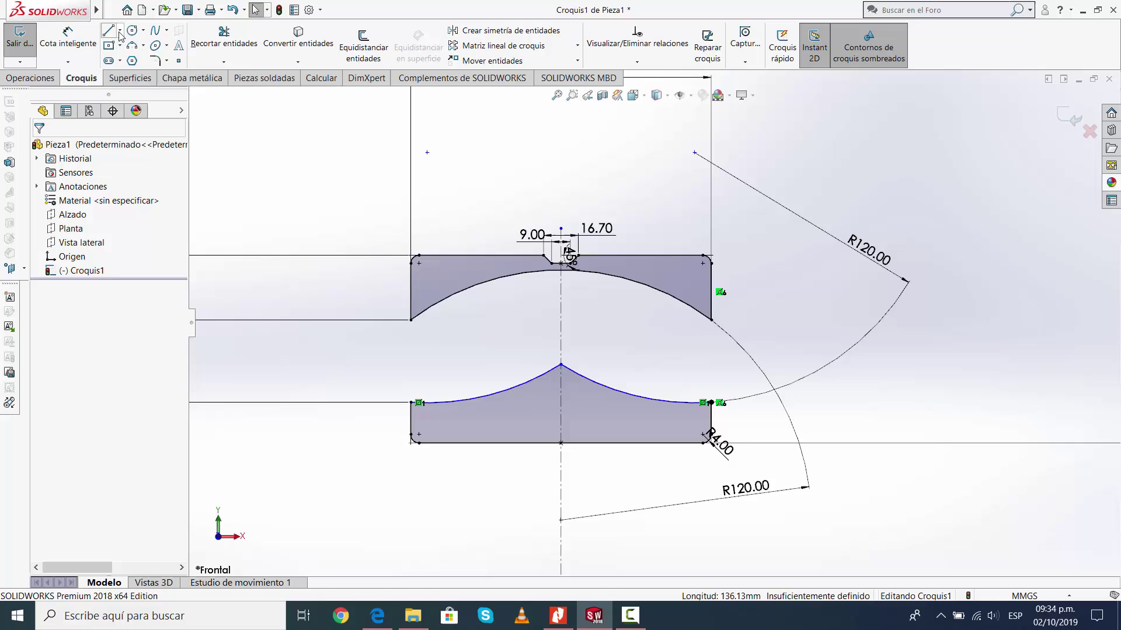
left_click(120, 32)
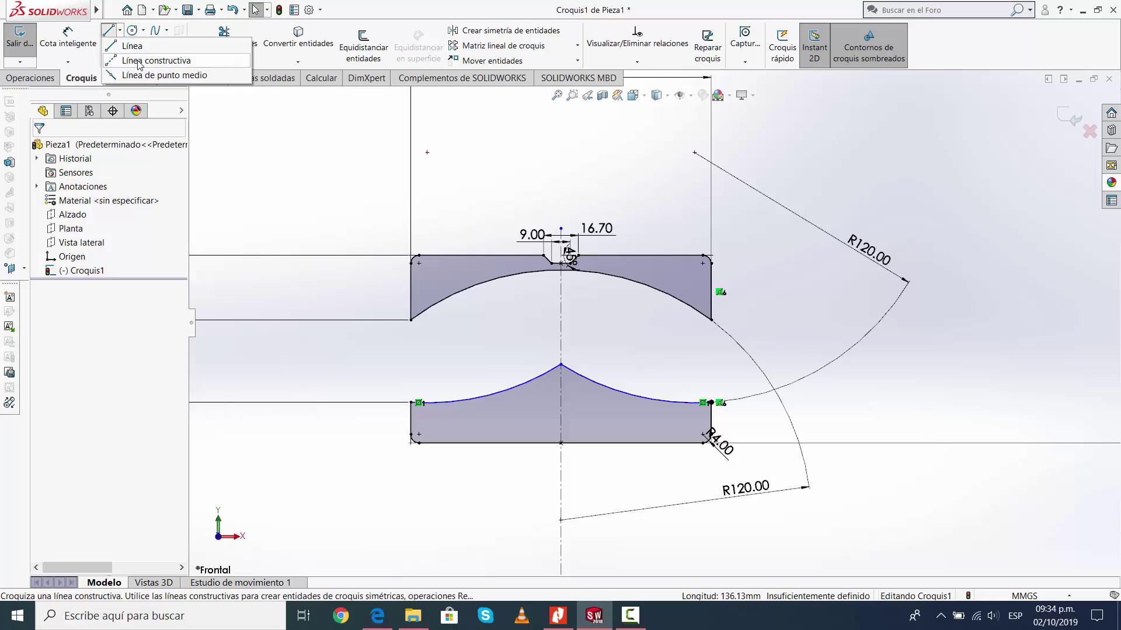
left_click(140, 55)
left_click(711, 403)
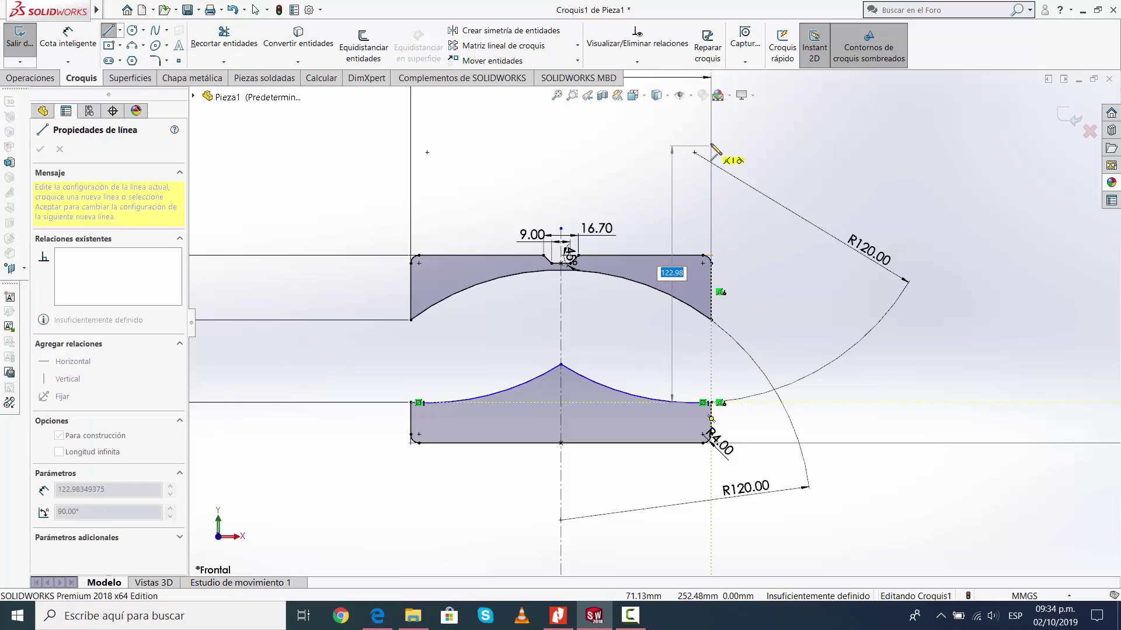
left_click(710, 133)
key("Escape")
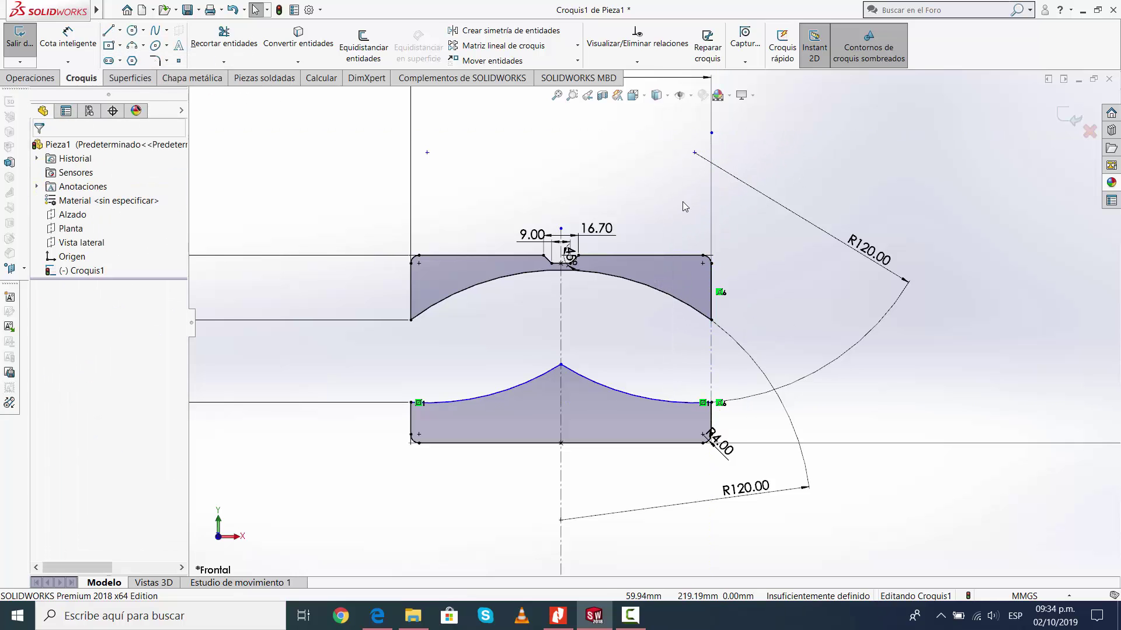
Make the centre point of the lower profile's right-hand arc coincident with the vertical construction line at the profile's right side.
left_click(694, 153)
left_click(711, 187)
left_click(694, 153, "ctrl")
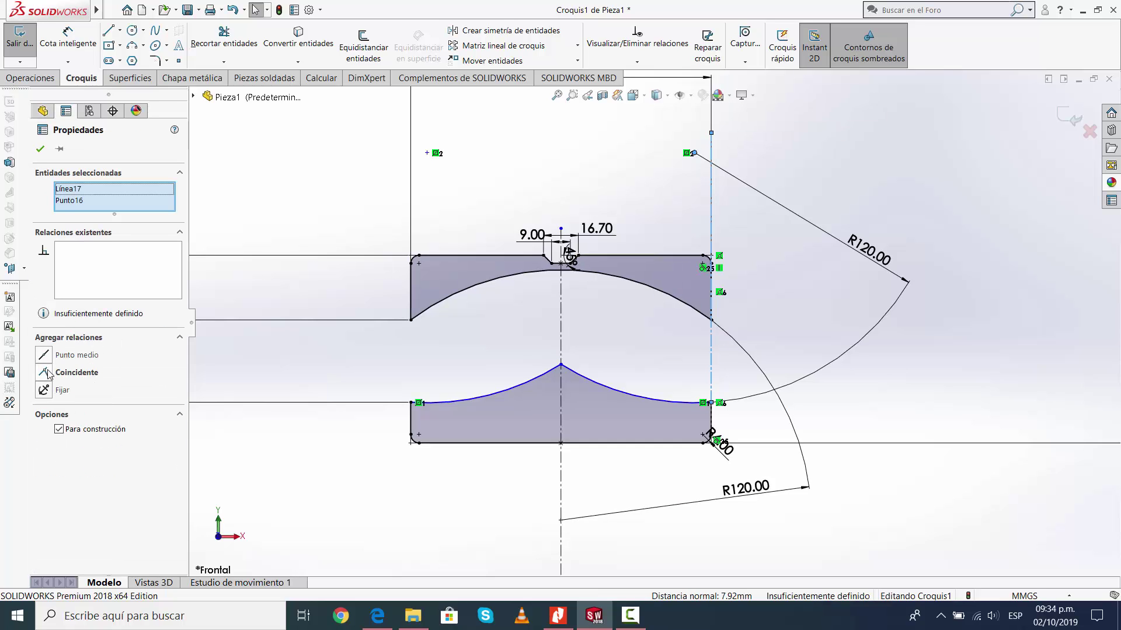
left_click(44, 373)
left_click(38, 151)
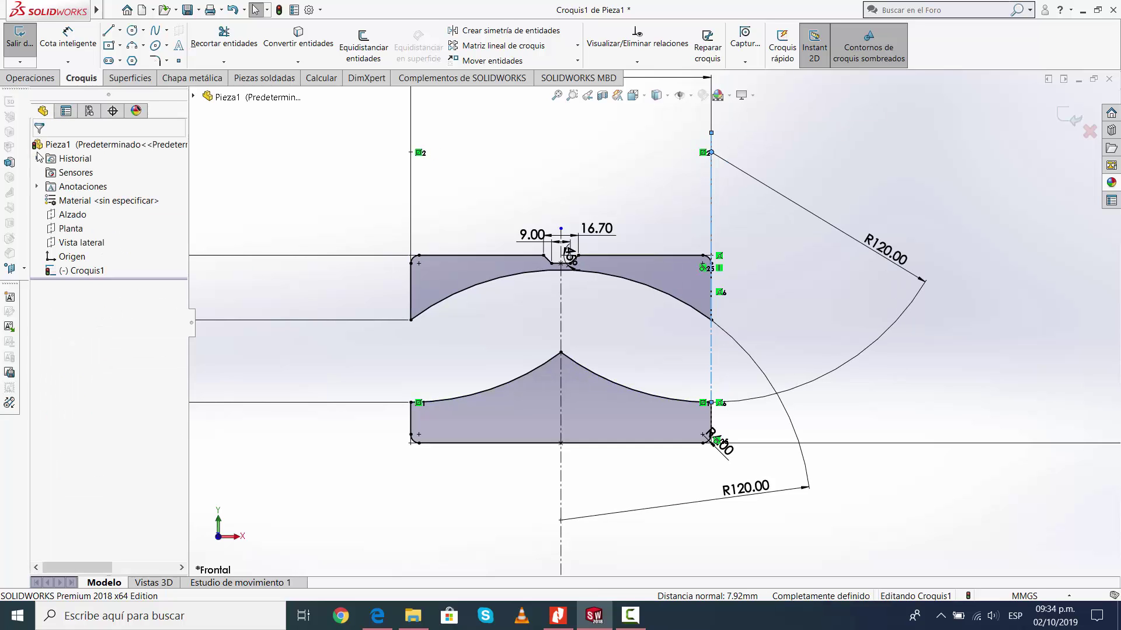
left_click(620, 618)
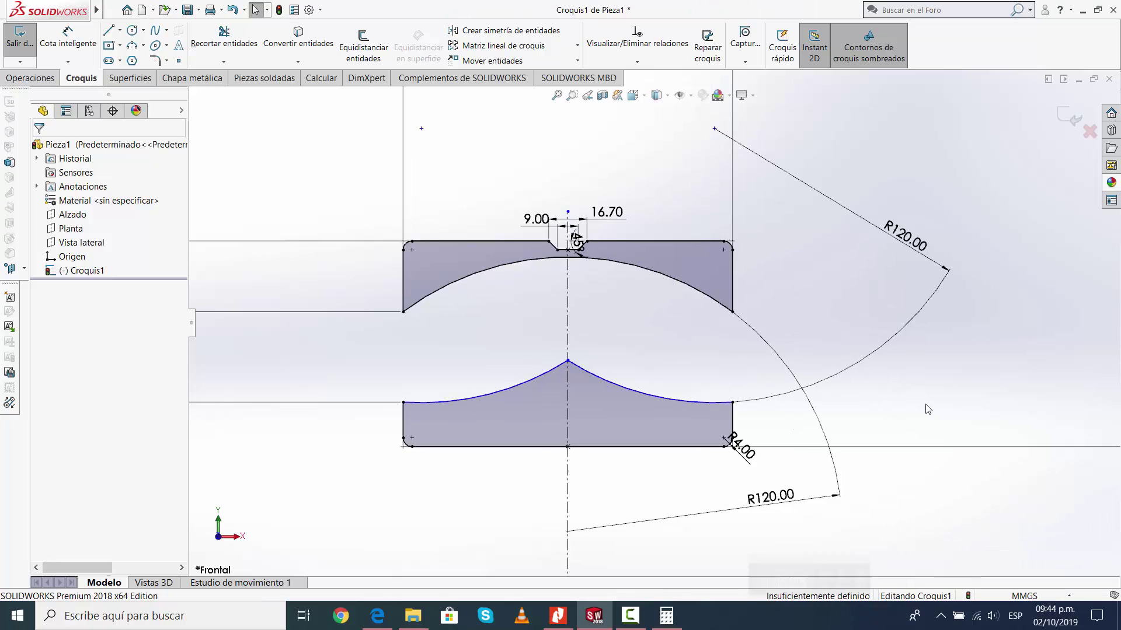
Remove the 120 mm radius dimensions from the upper profile's arc and the lower profile's right-hand arc.
mouse_move(815, 487)
left_mouse_down()
mouse_move(839, 464)
mouse_move(839, 494)
left_mouse_up()
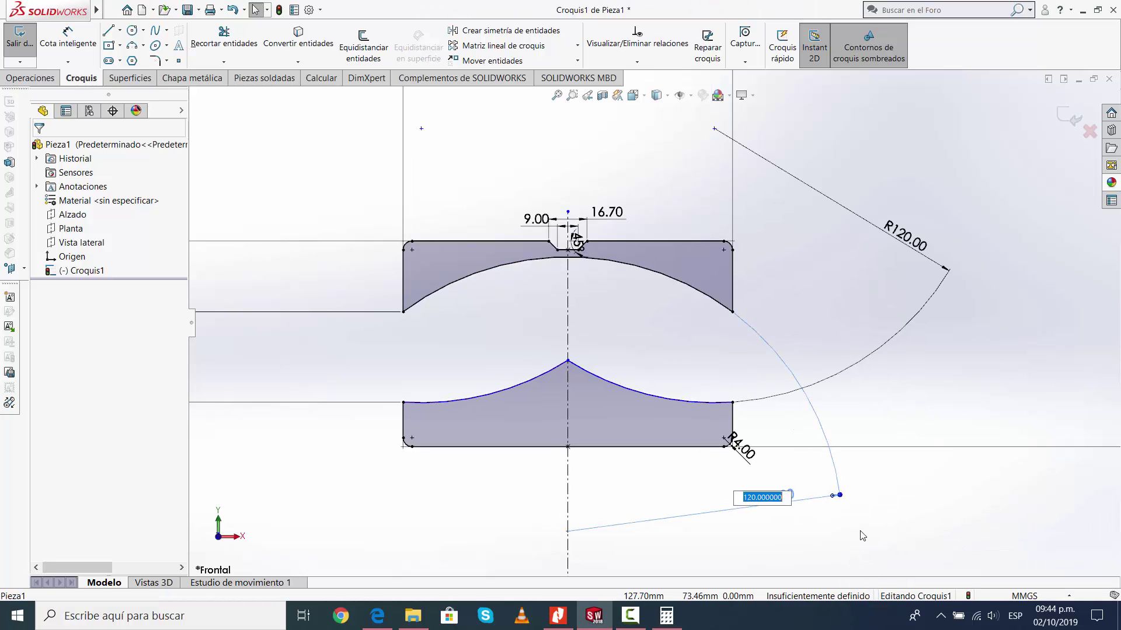
key("Return")
key("ctrl+z")
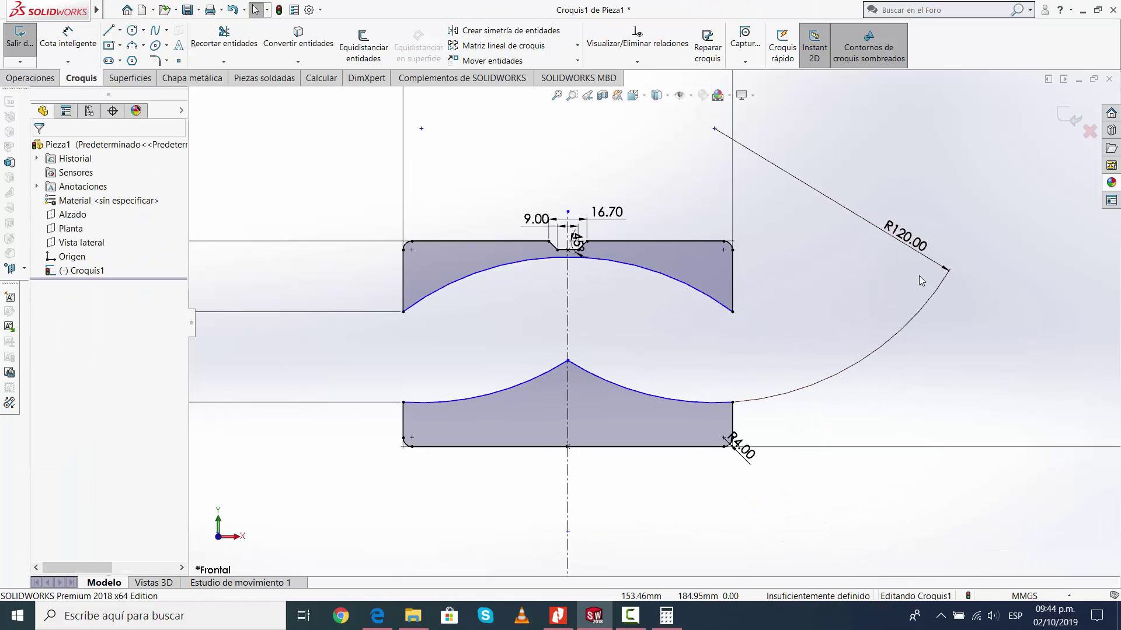
key("ctrl+z")
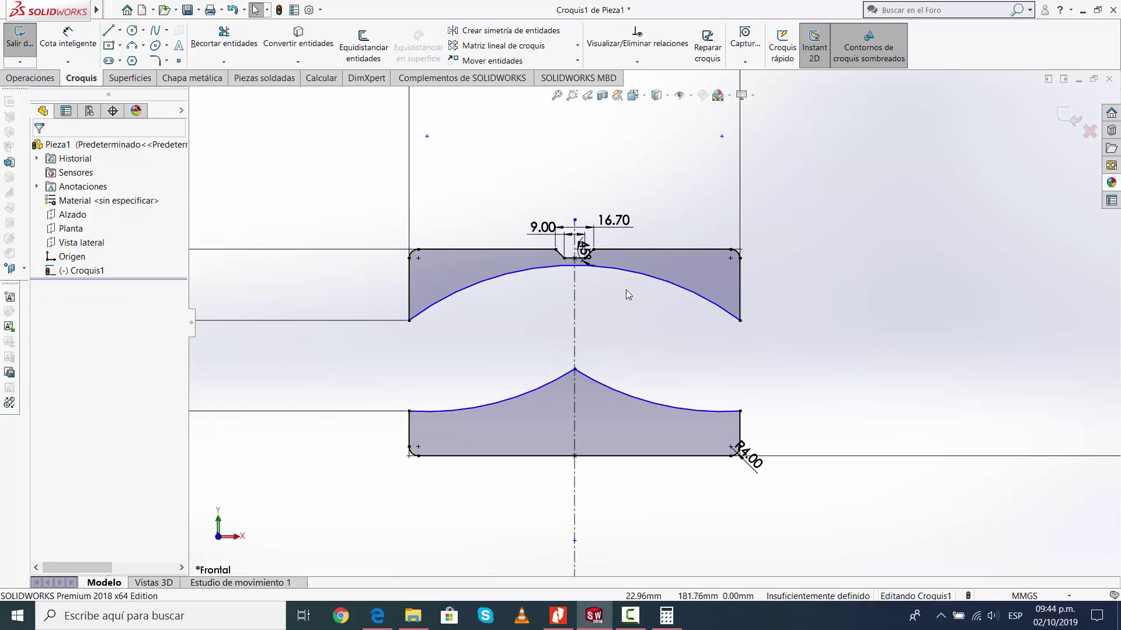
Dimension the distance from the upper profile's top edge to the crest of its arc as 16.39 mm.
scroll(628, 337, "up", 3)
scroll(671, 255, "down", 4)
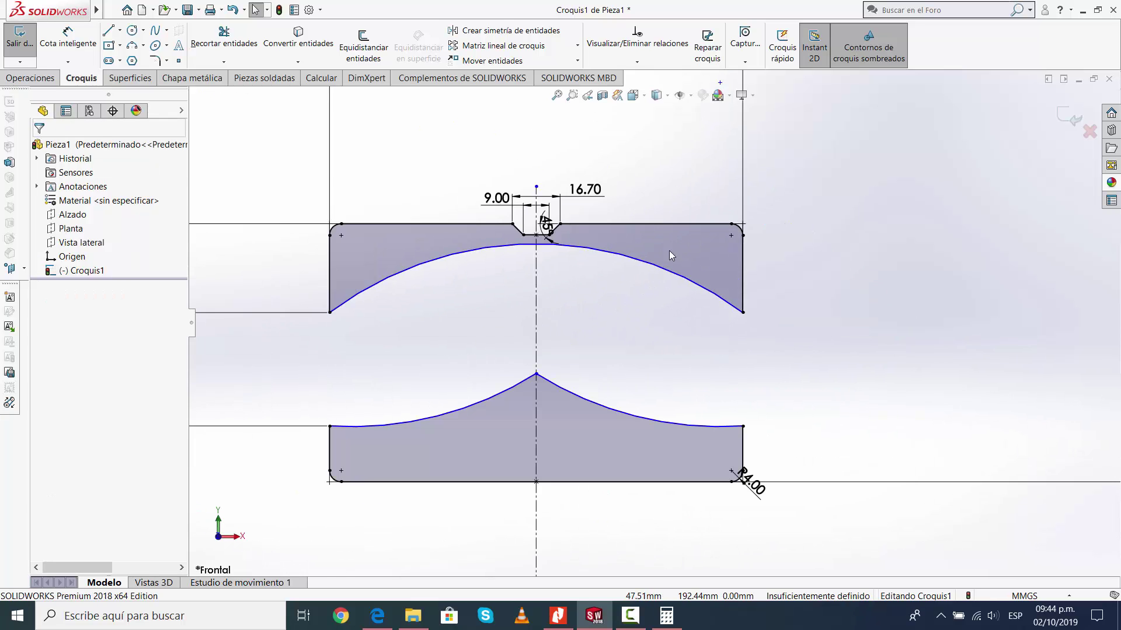
left_click(92, 35)
scroll(491, 171, "down", 5)
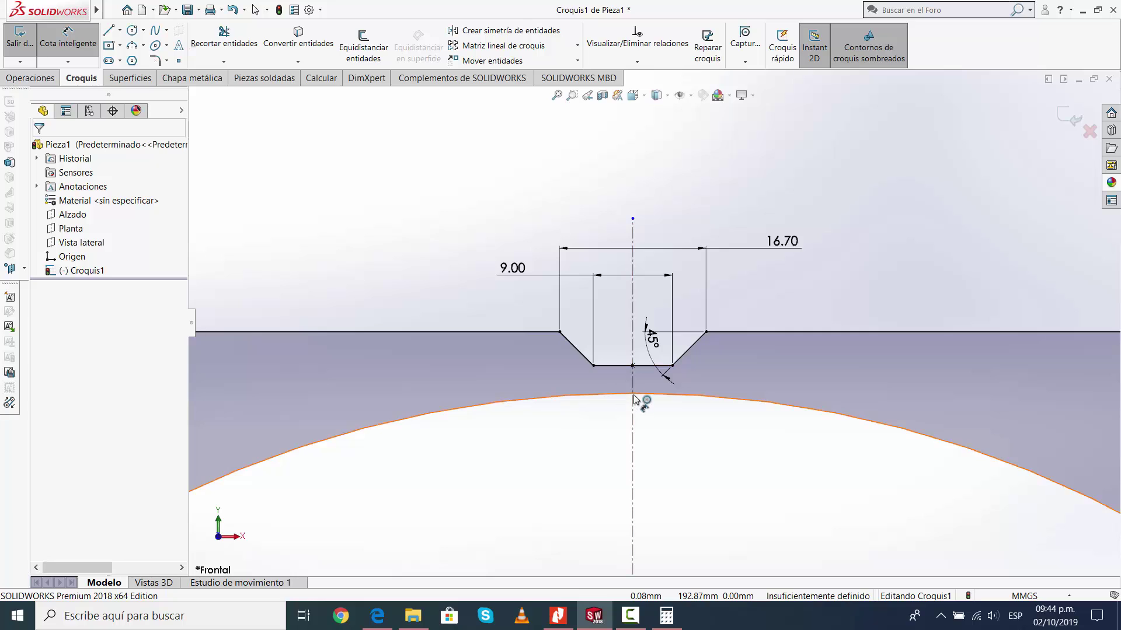
left_click(740, 399)
left_click(795, 332)
scroll(833, 366, "up", 2)
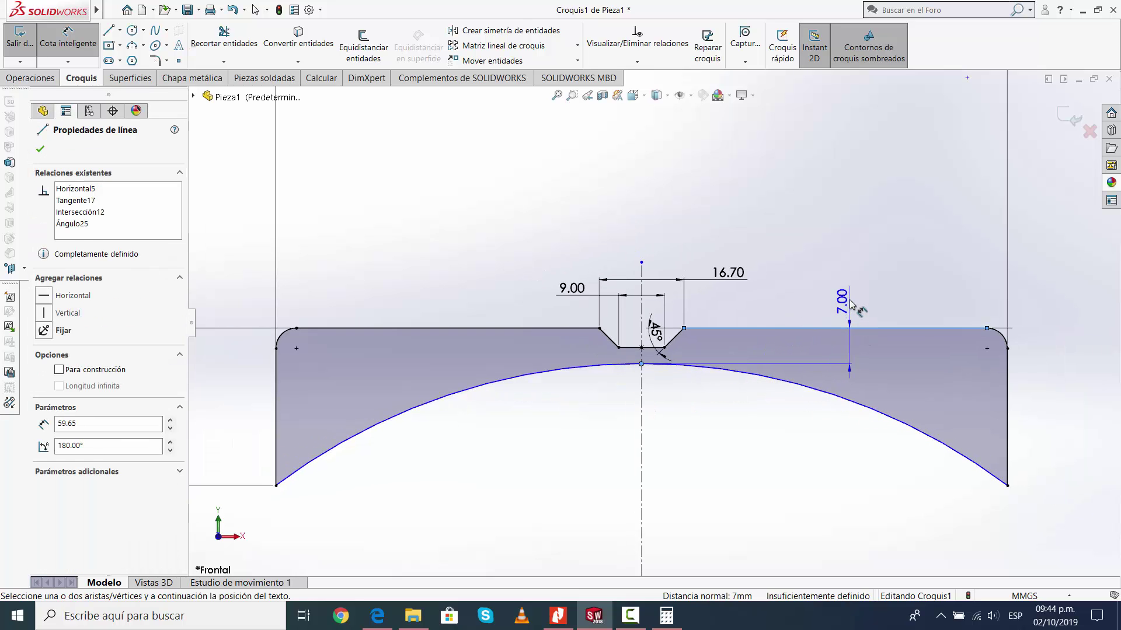
left_click(850, 297)
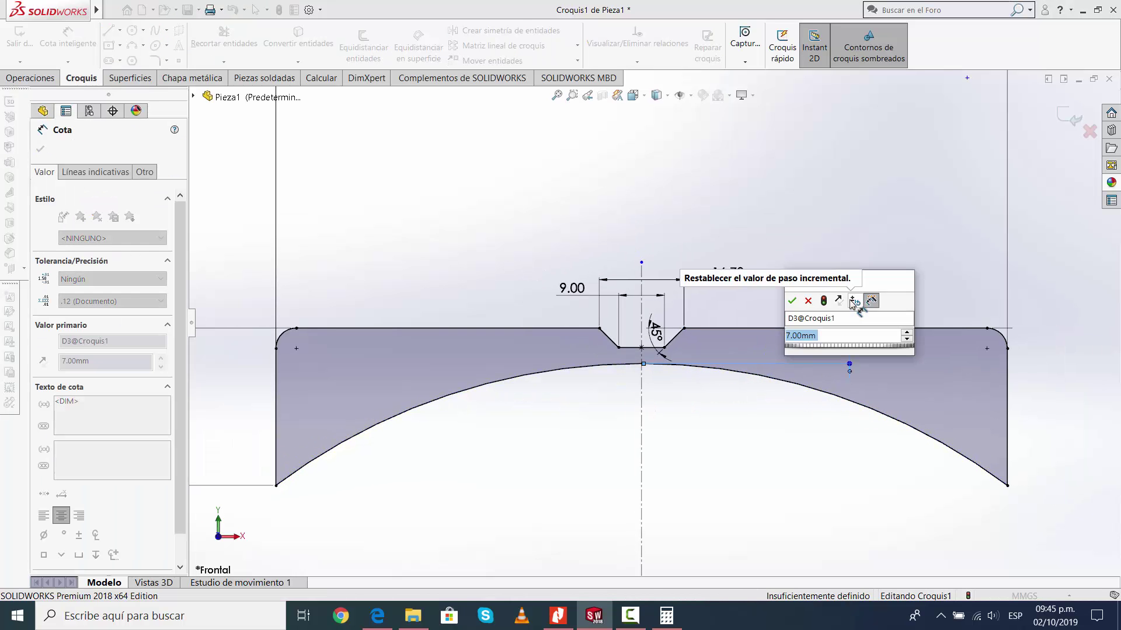
type("16.")
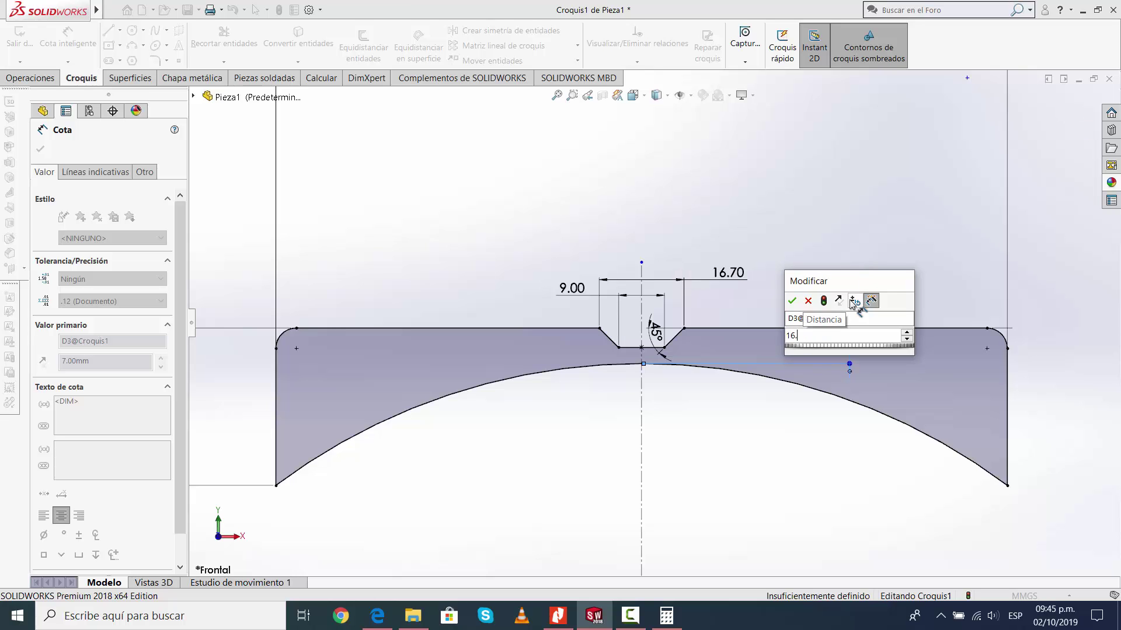
type("39")
key("Return")
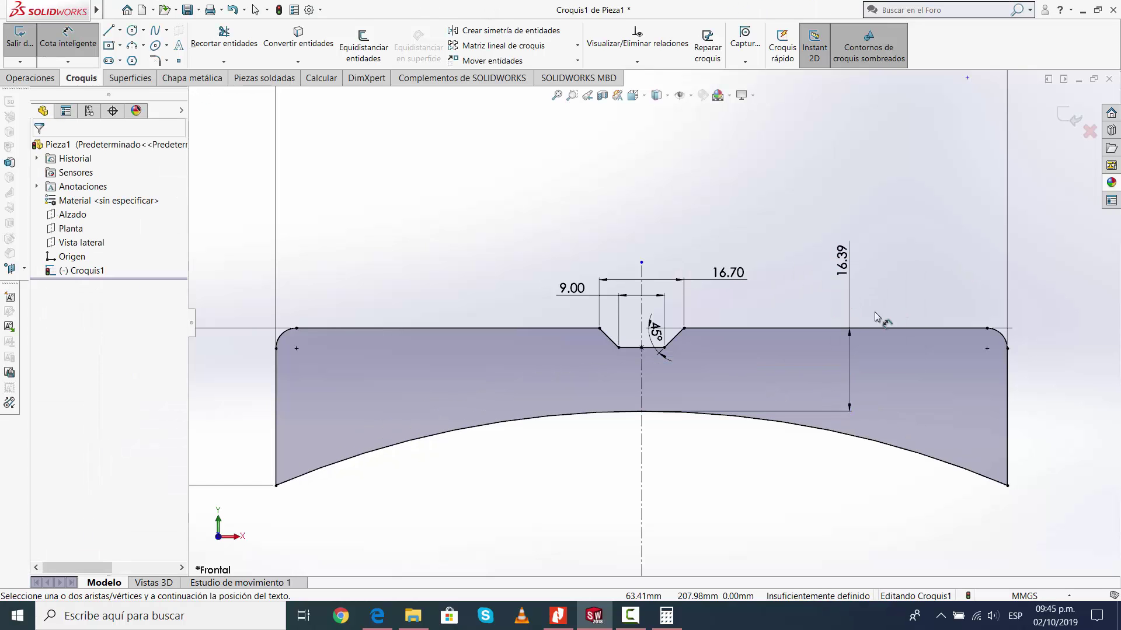
Dimension the height from the lower profile's bottom edge to its central peak as 33.1525 mm.
scroll(876, 316, "up", 3)
scroll(603, 351, "down", 3)
left_click(593, 341)
scroll(623, 431, "up", 3)
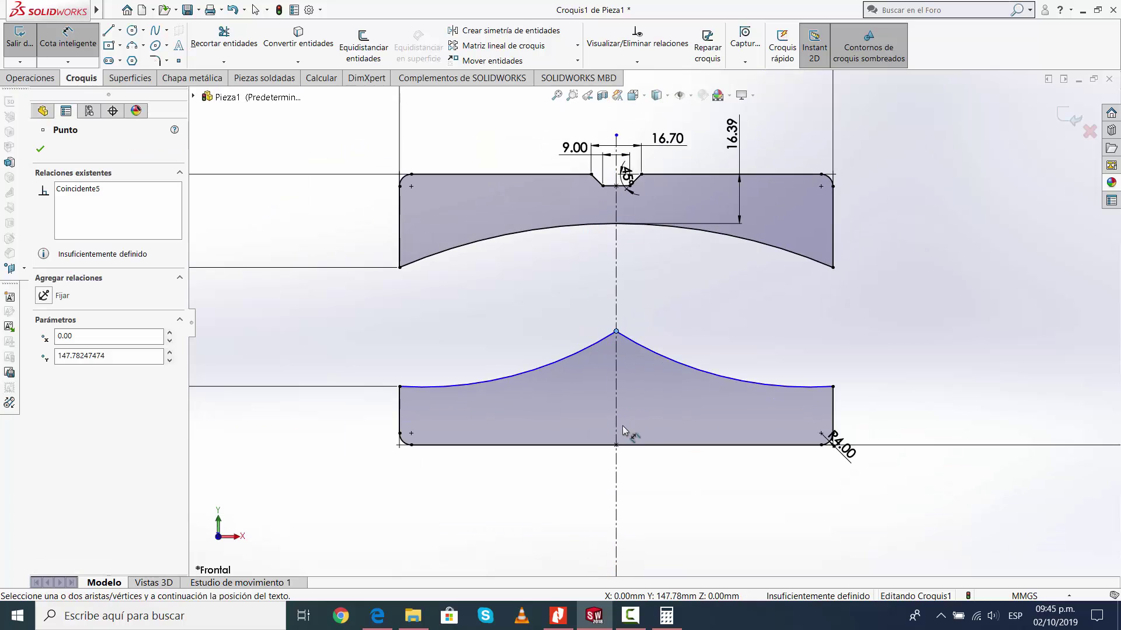
left_click(648, 444)
left_click(488, 350)
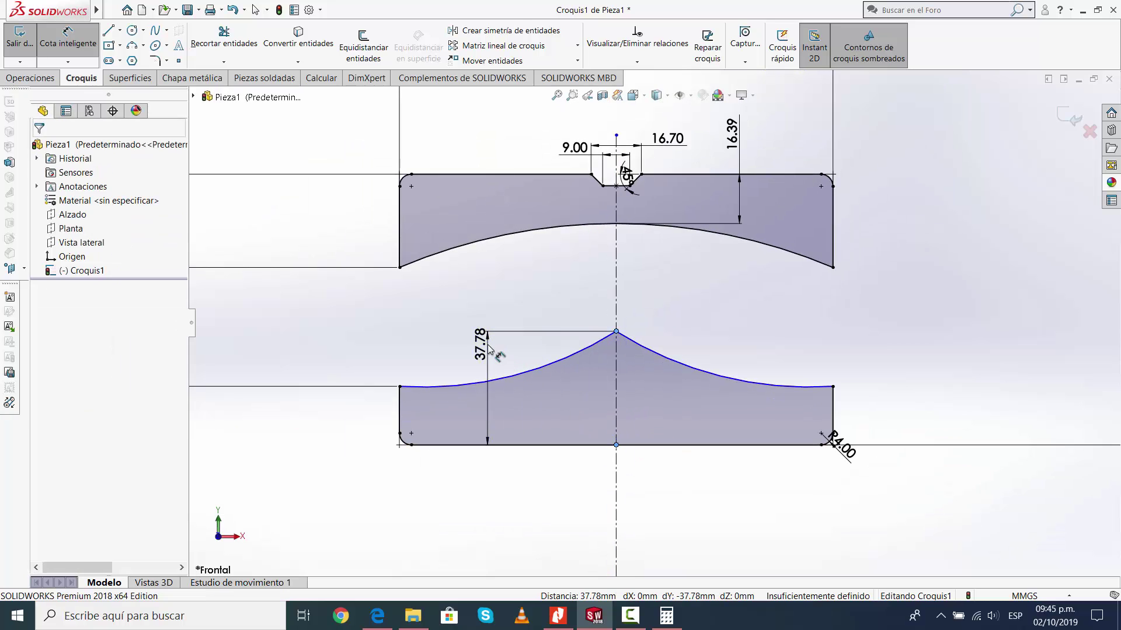
type("33.")
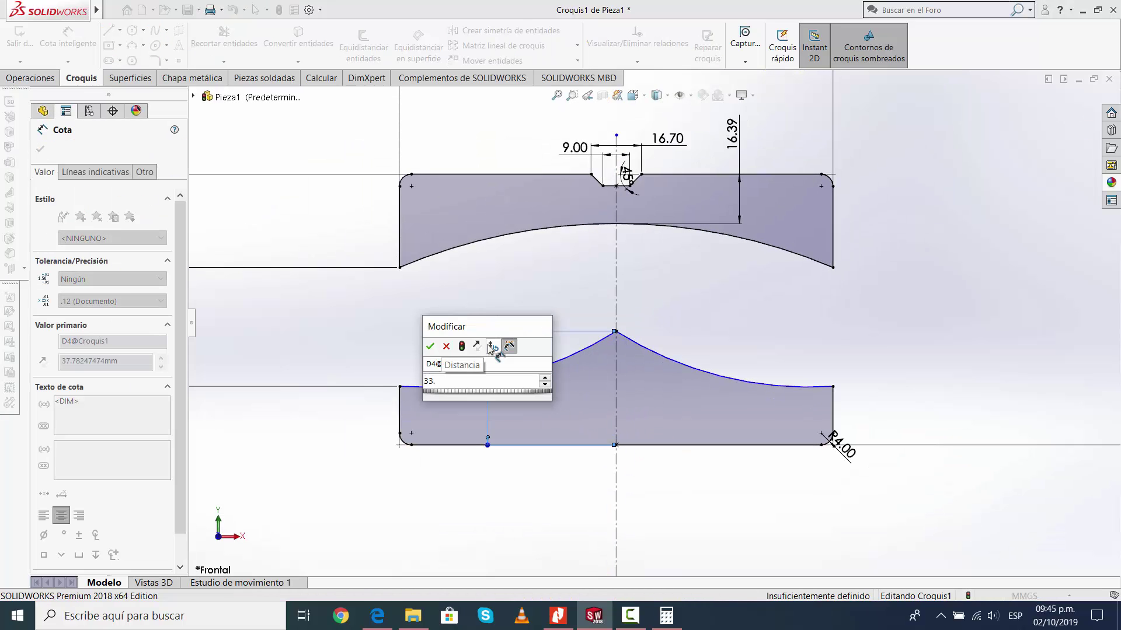
type("1525")
key("Return")
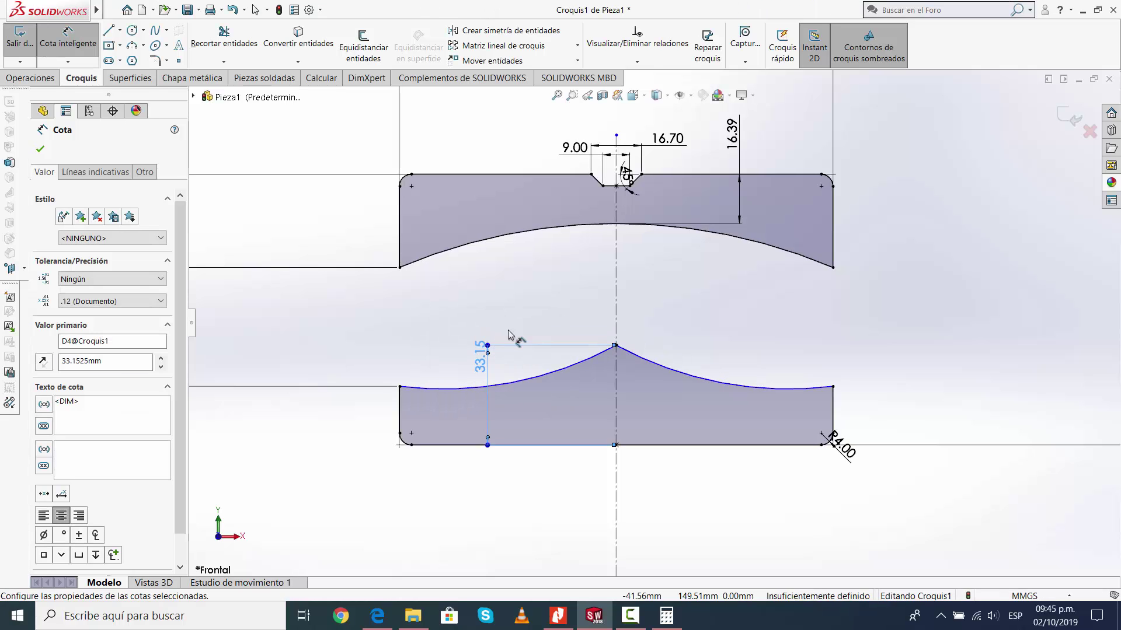
scroll(765, 318, "up", 5)
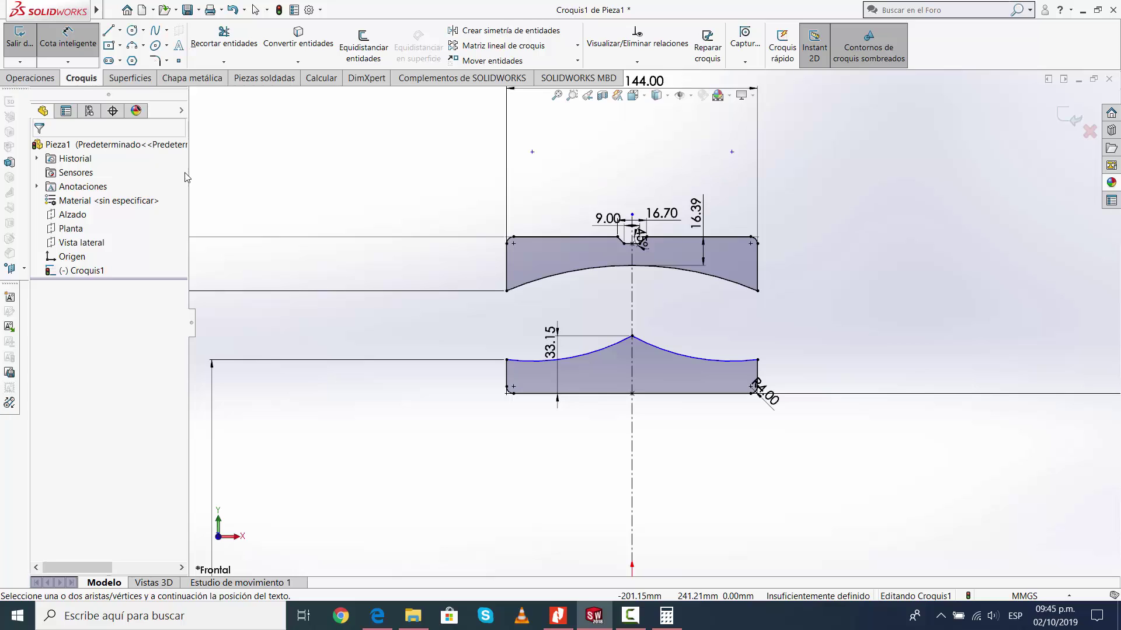
key("Escape")
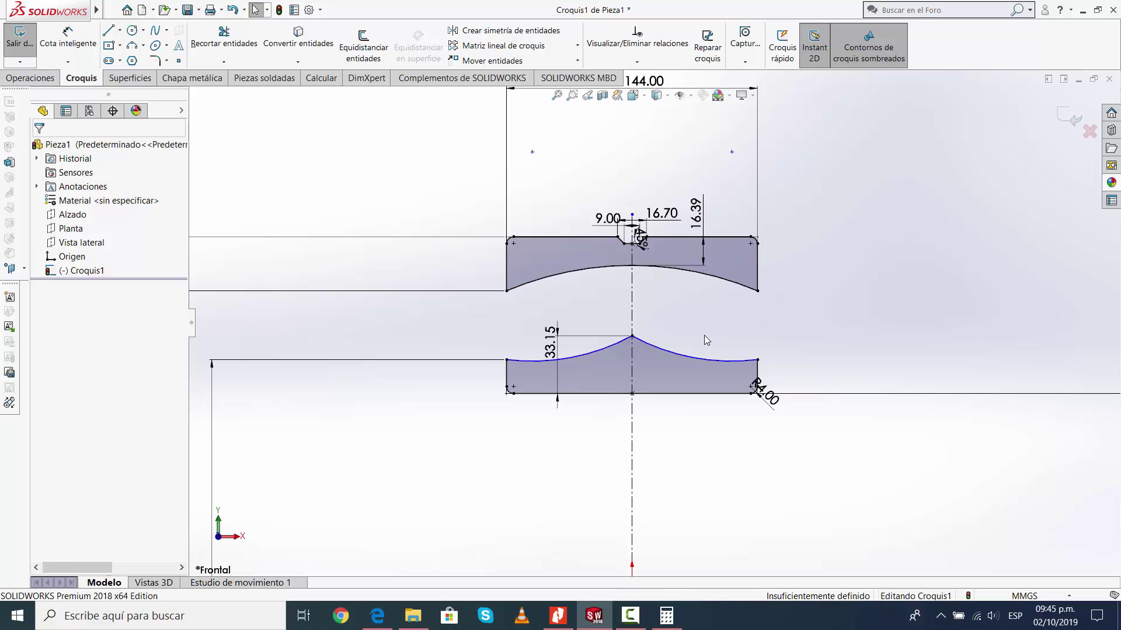
Try a 120 mm radius dimension on the lower profile's right-hand arc and delete it again.
scroll(641, 341, "down", 2)
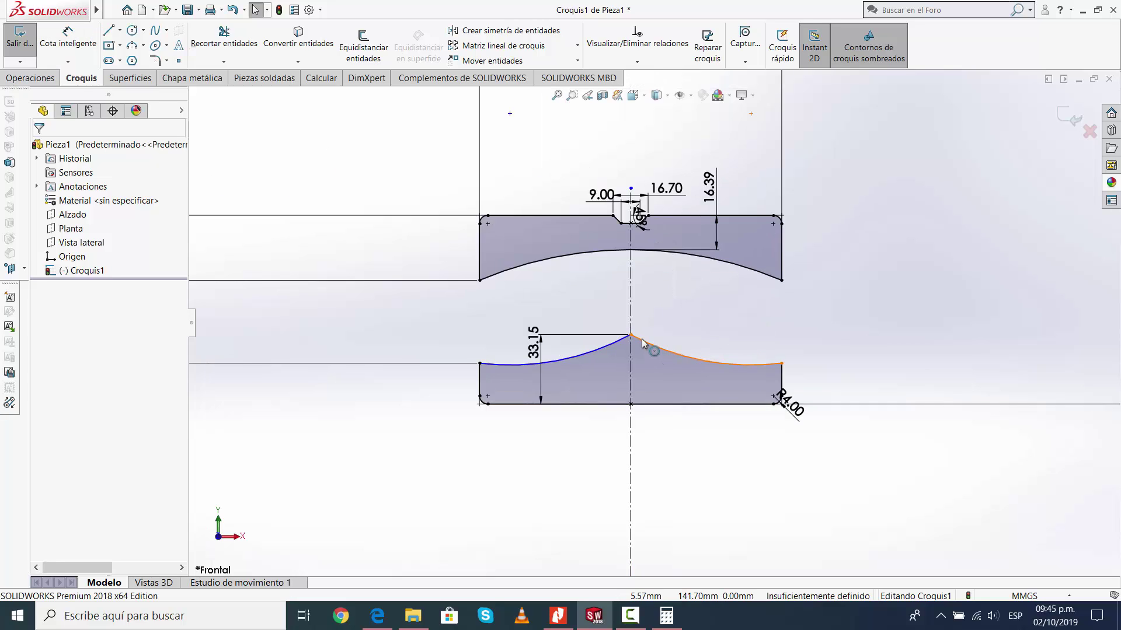
left_click(67, 38)
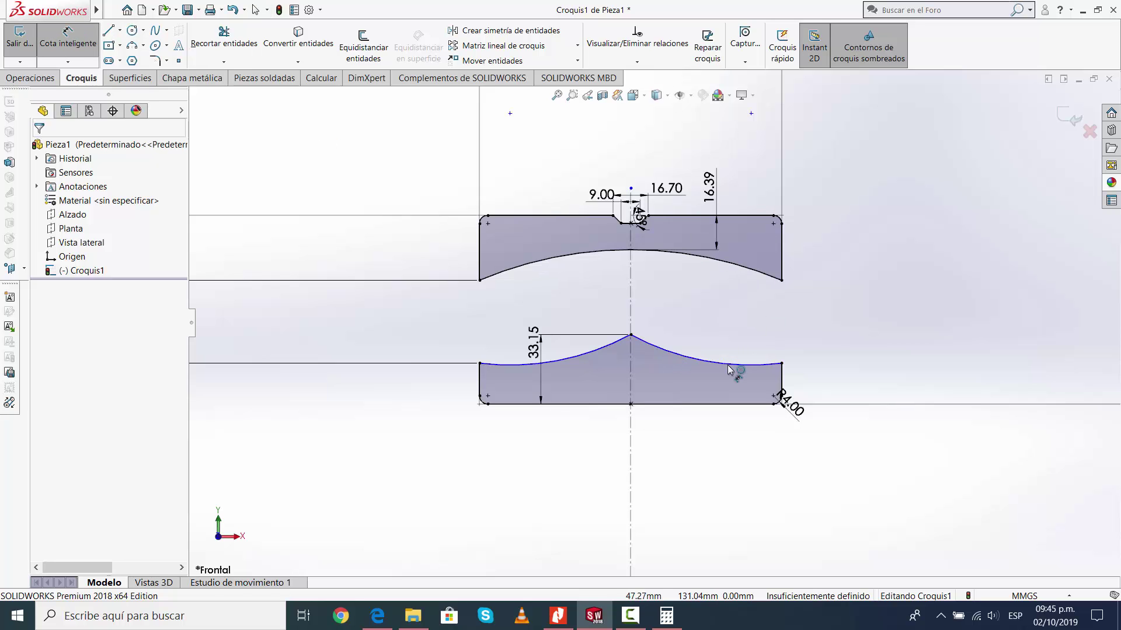
left_click(732, 365)
left_click(858, 315)
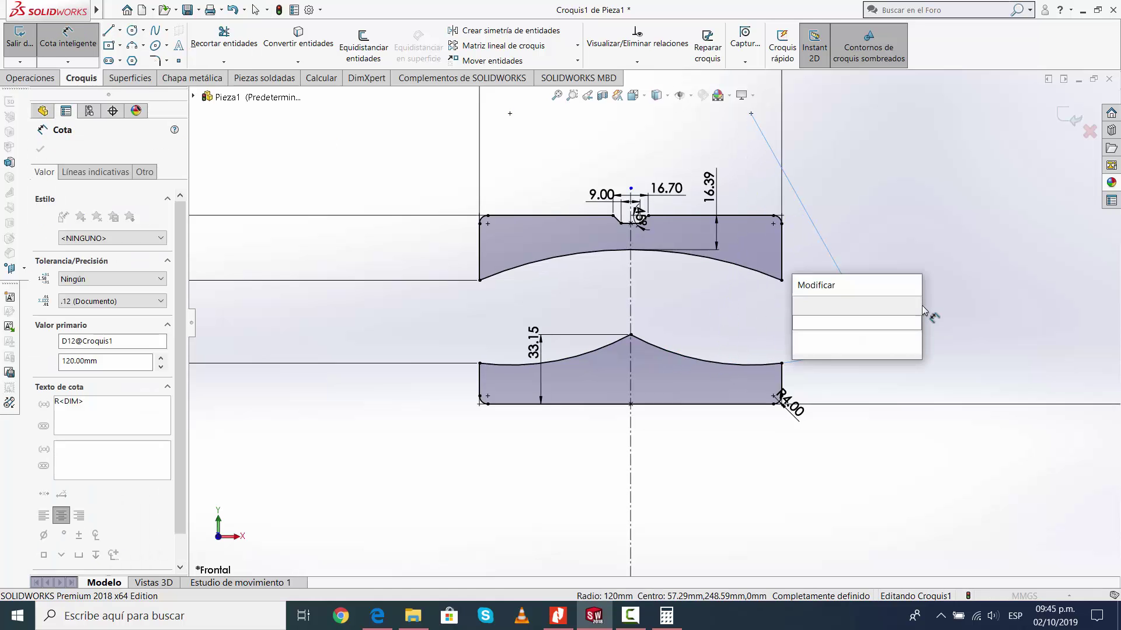
key("Return")
key("Escape")
key("f")
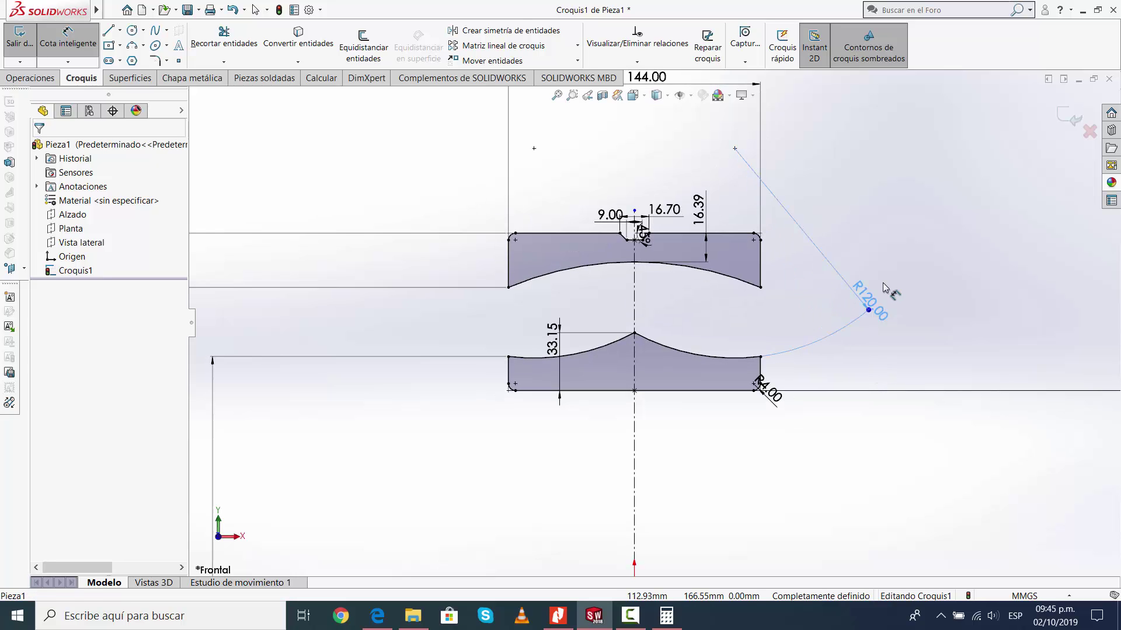
left_click(847, 304)
key("Delete")
key("Escape")
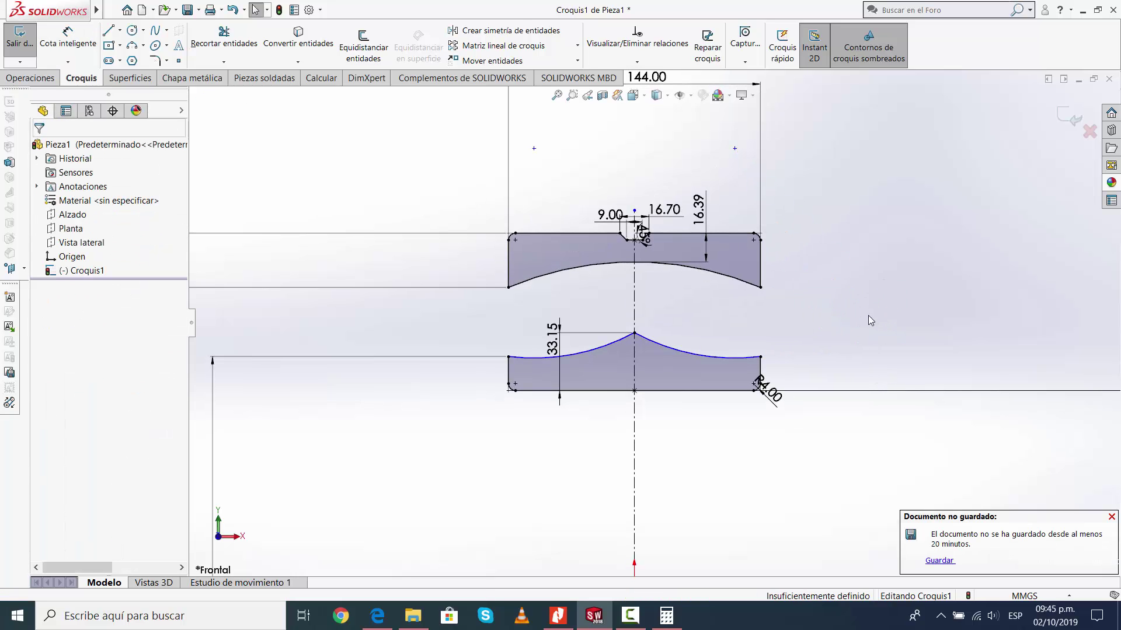
Make the lower profile's right-hand arc equal to the upper profile's arc and exit the sketch.
left_click(718, 353)
left_click(730, 281, "ctrl")
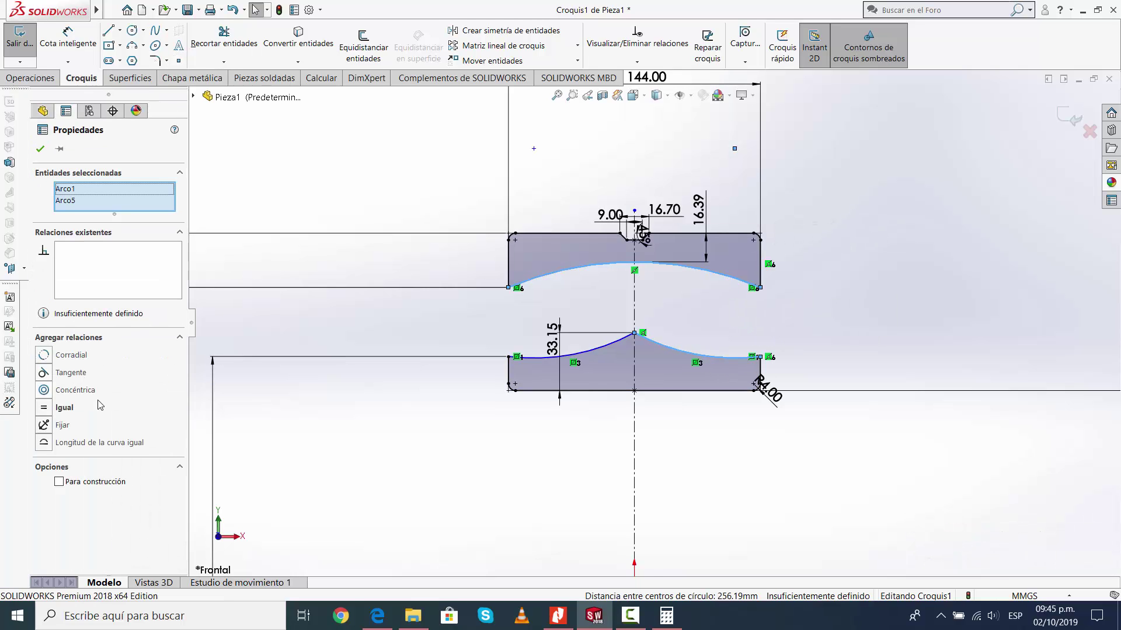
left_click(45, 412)
left_click(394, 228)
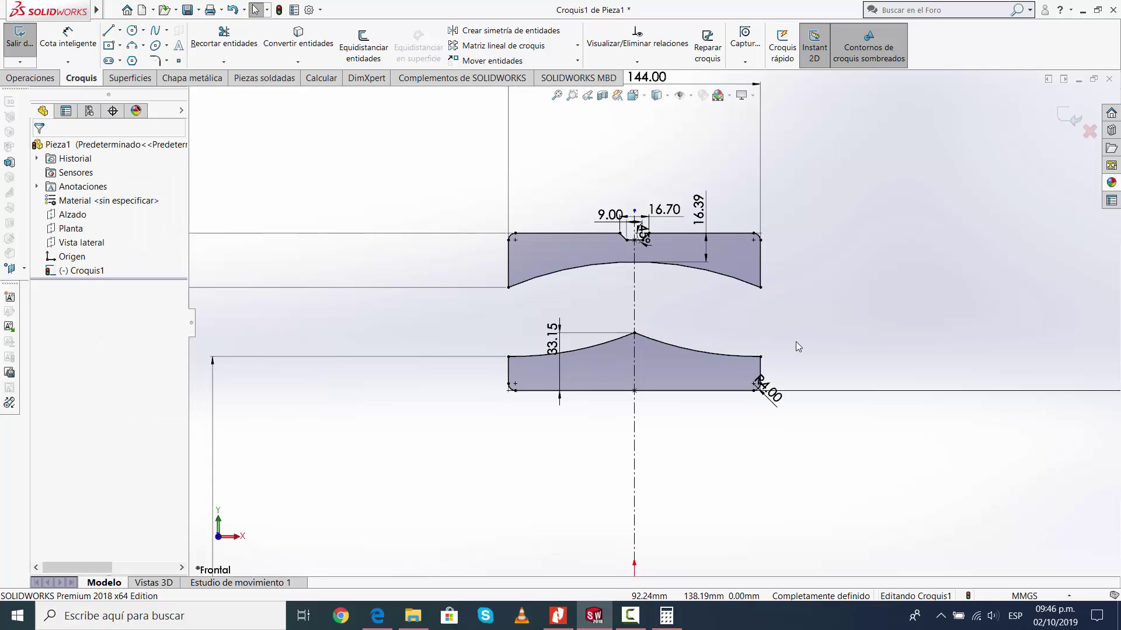
left_click(1071, 117)
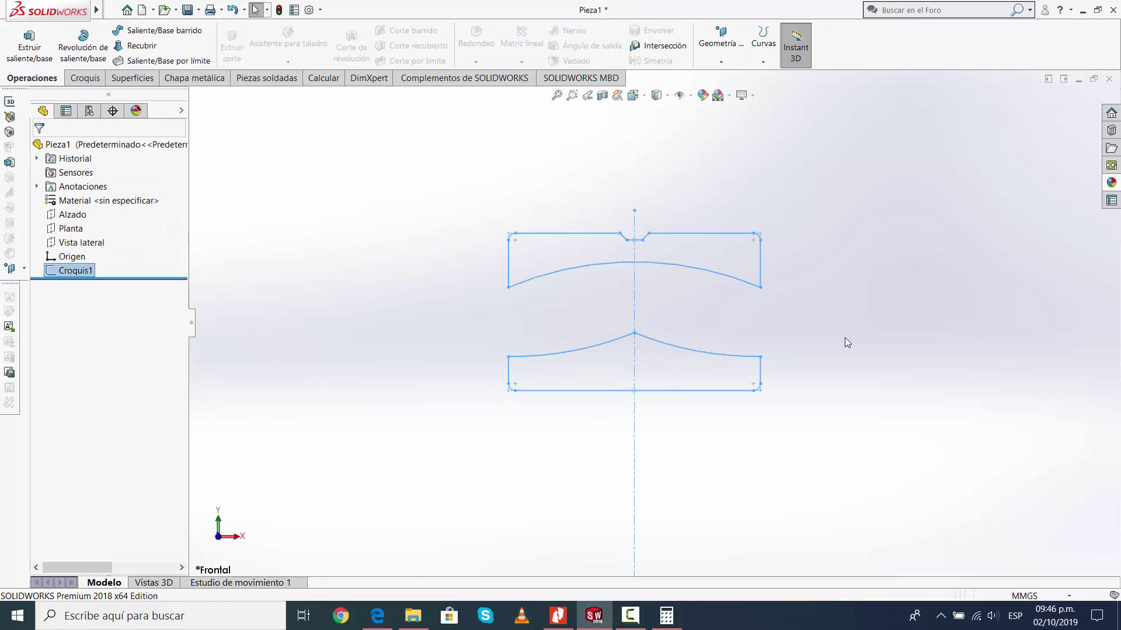
Revolve the two-part profile sketch 360° about its horizontal construction line.
left_click(83, 44)
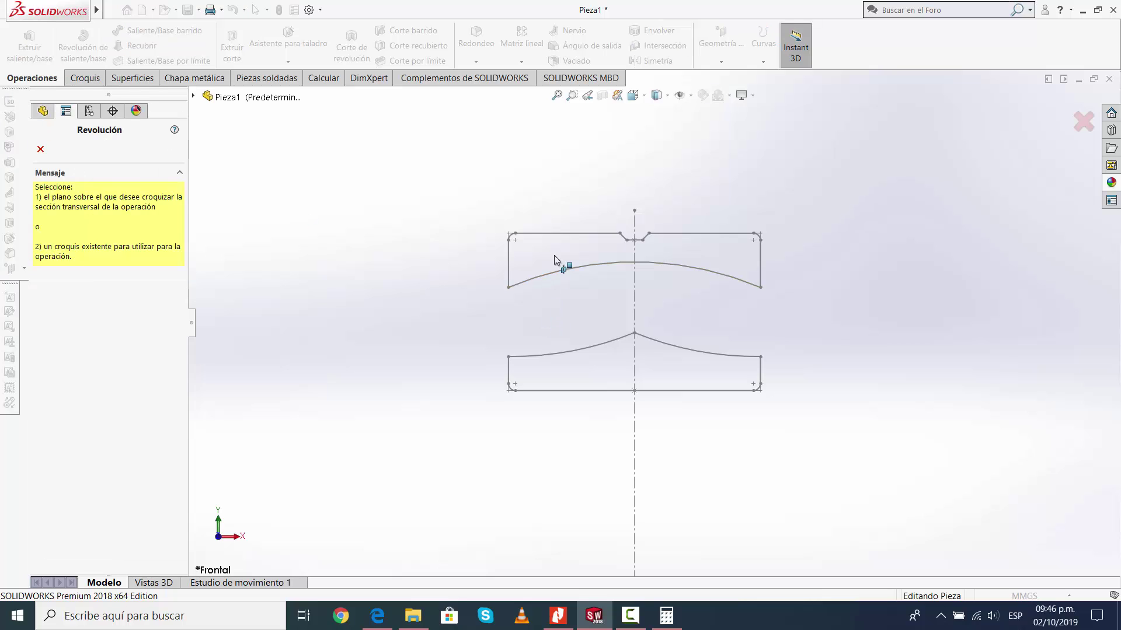
left_click(583, 348)
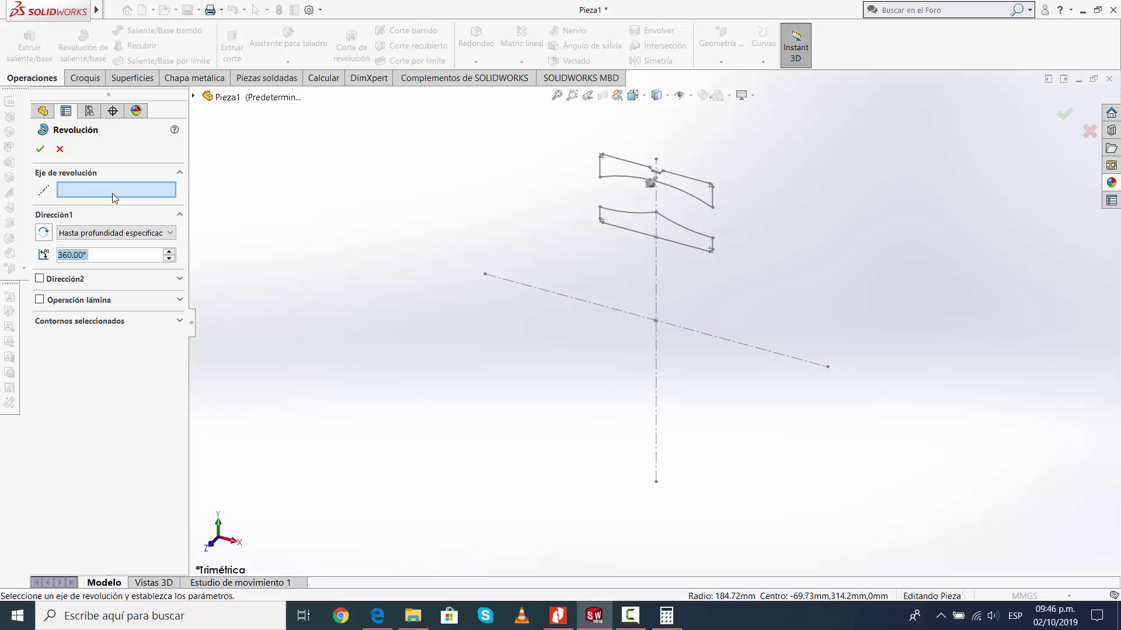
left_click(734, 342)
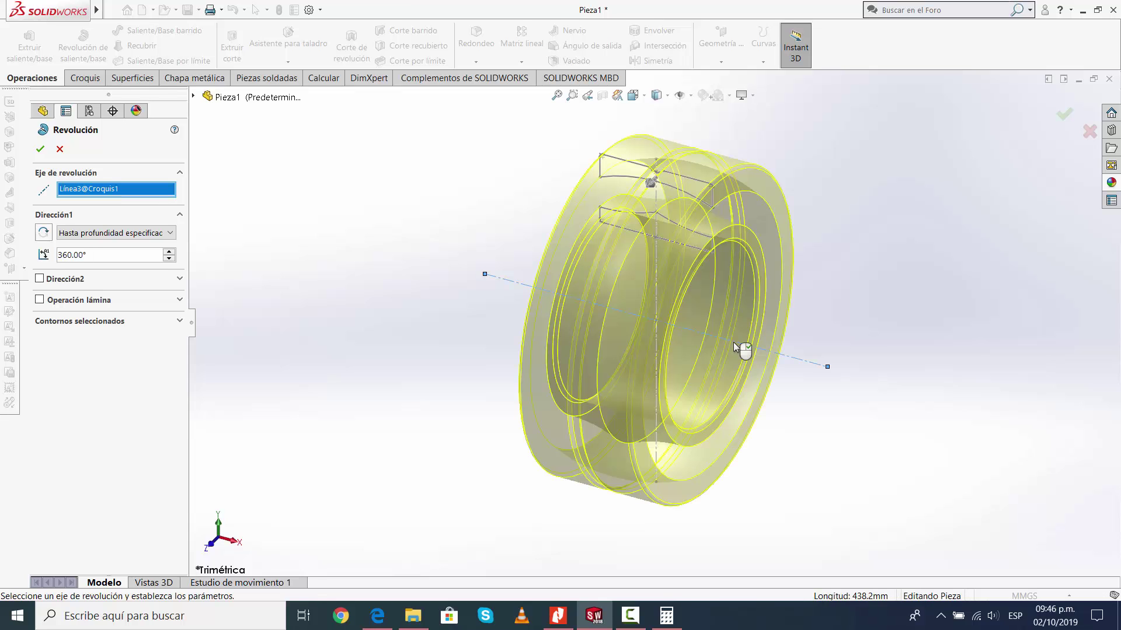
left_click(40, 150)
Start a new sketch on the Alzado plane, seen from the front.
scroll(635, 270, "down", 5)
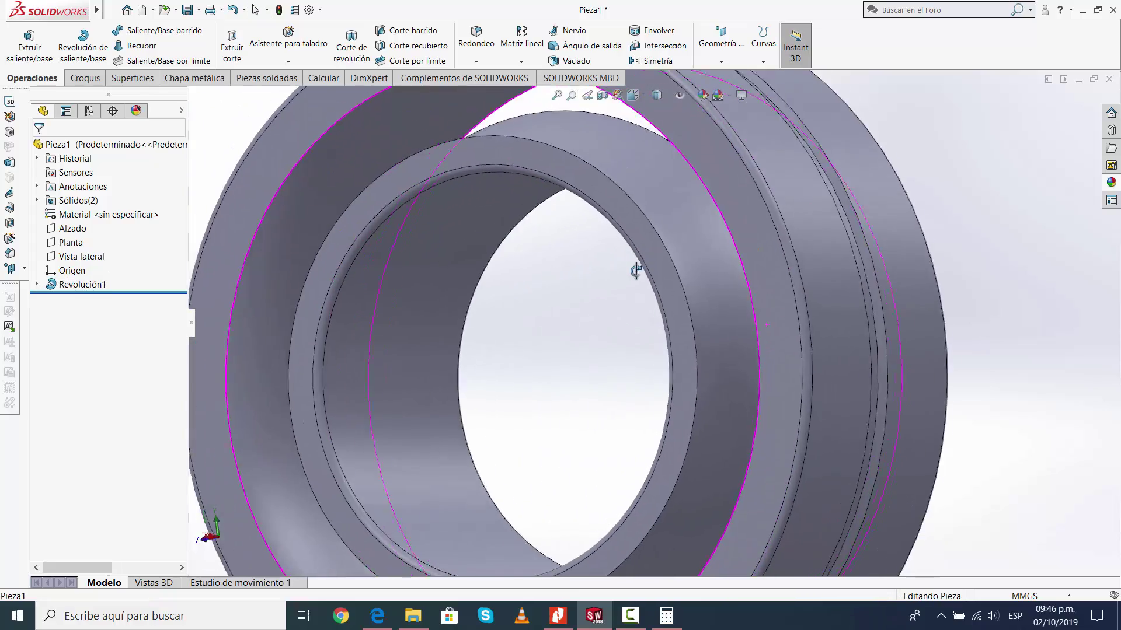
scroll(636, 271, "up", 5)
middle_click_drag(636, 270, 759, 408)
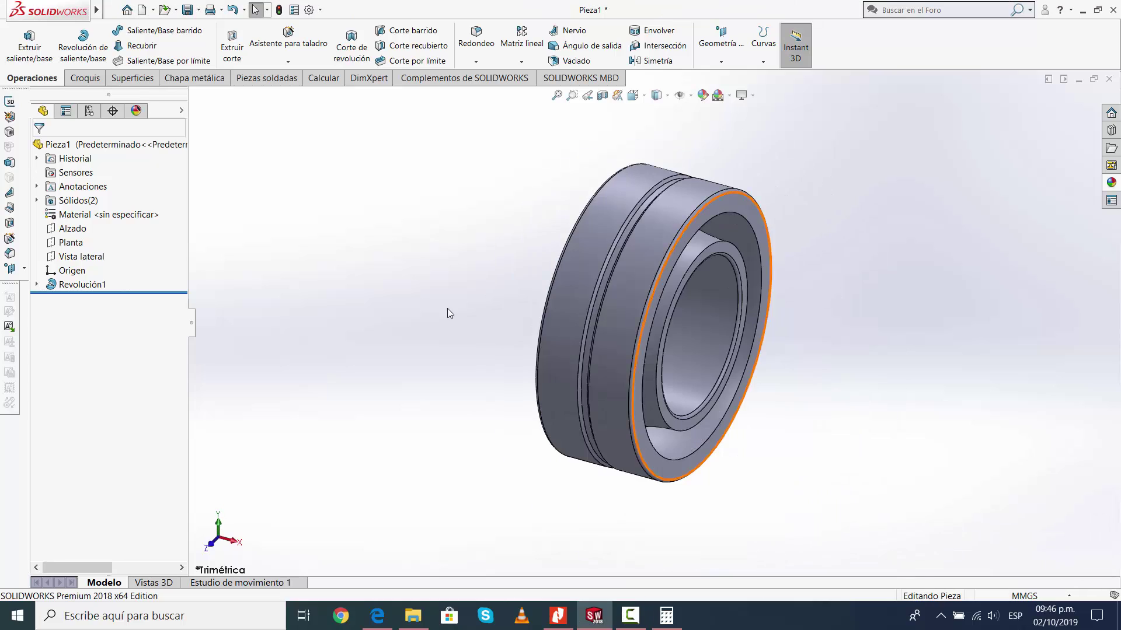
left_click(72, 228)
left_click(88, 214)
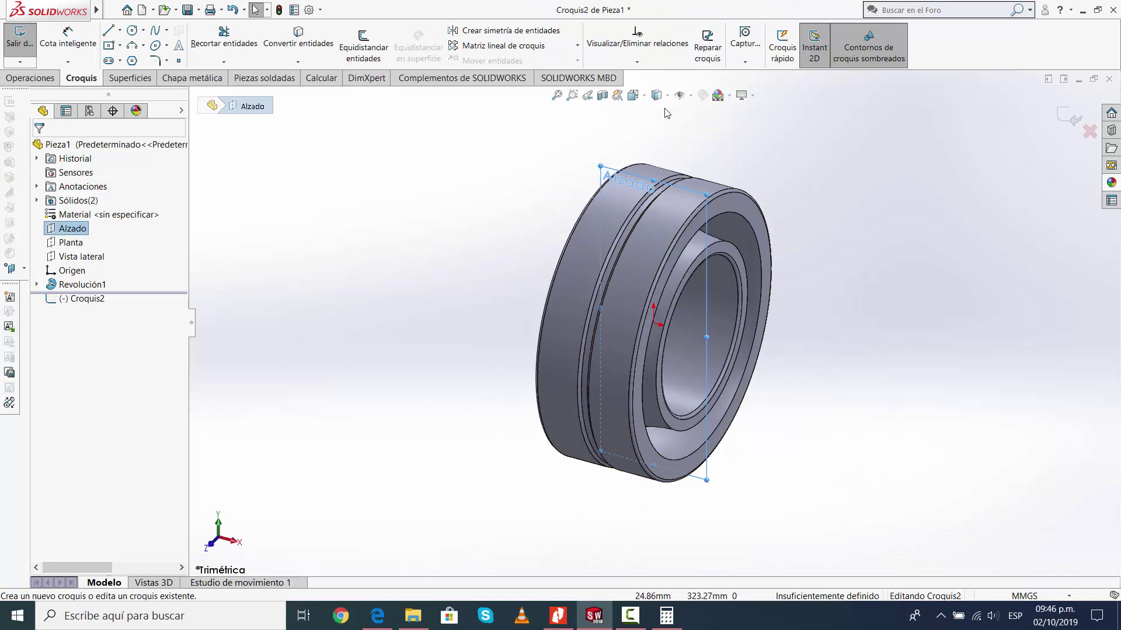
left_click(633, 95)
left_click(699, 161)
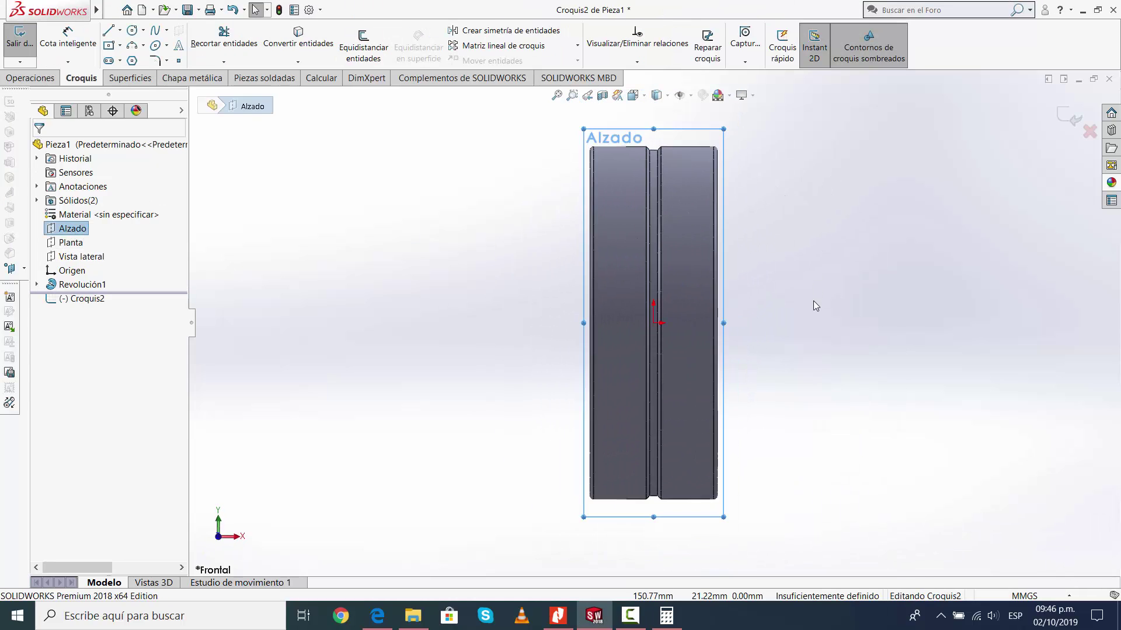
Draw a horizontal midpoint construction line centred on the origin, extending past both side faces of the ring.
left_click(121, 30)
left_click(155, 60)
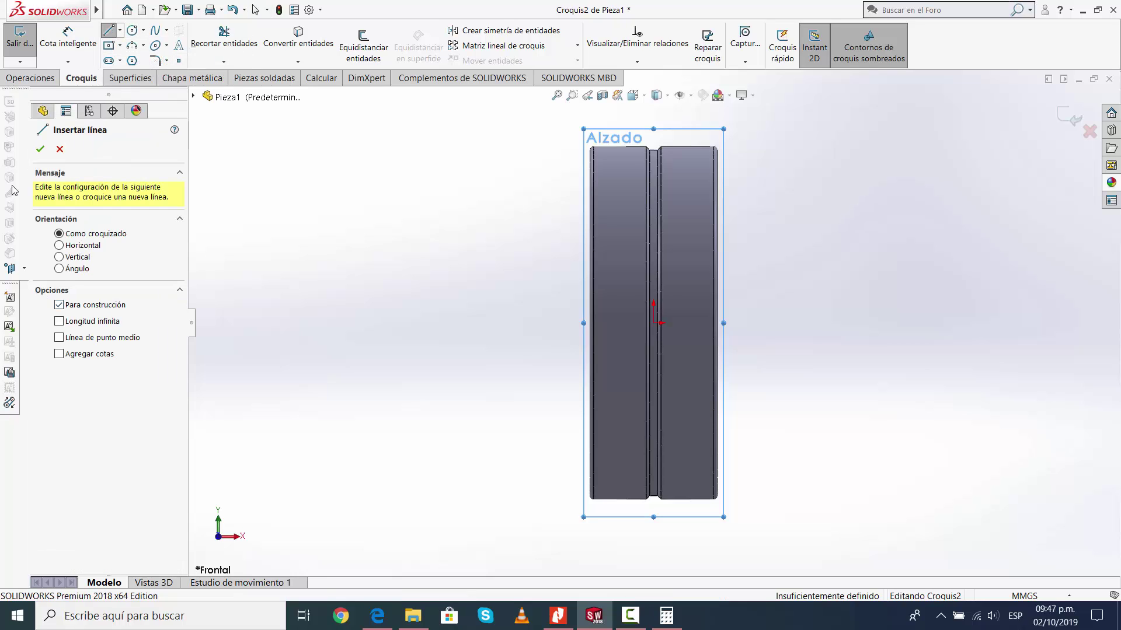
left_click(654, 322)
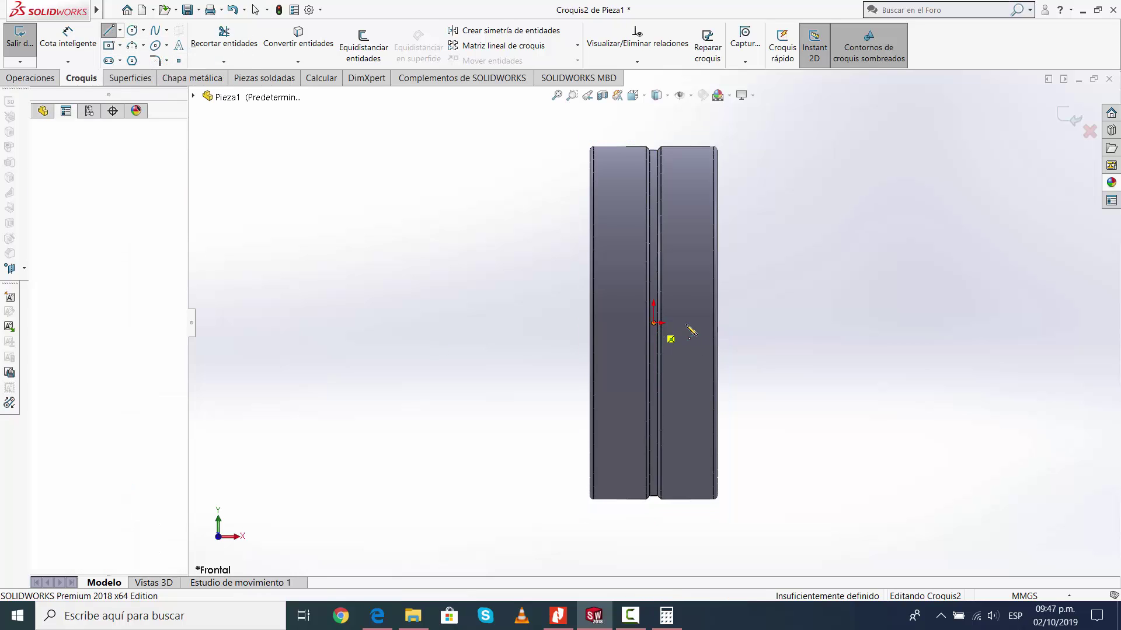
left_click(839, 322)
key("Escape")
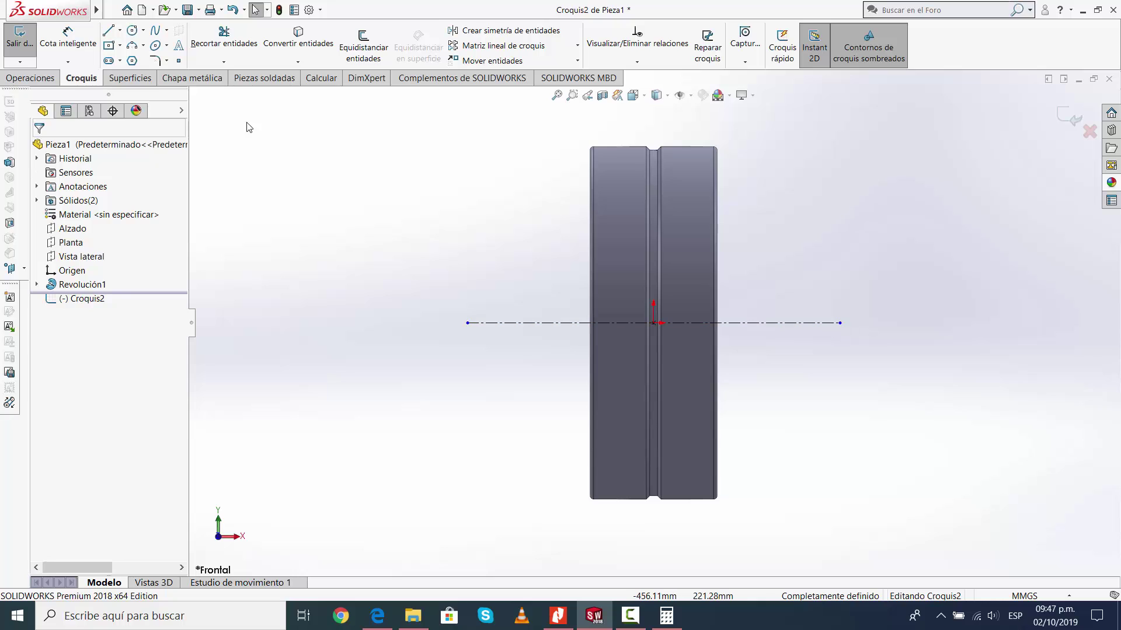
Draw a vertical midpoint construction line centred on the origin, extending past the ring's upper and lower edges.
left_click(120, 30)
left_click(155, 60)
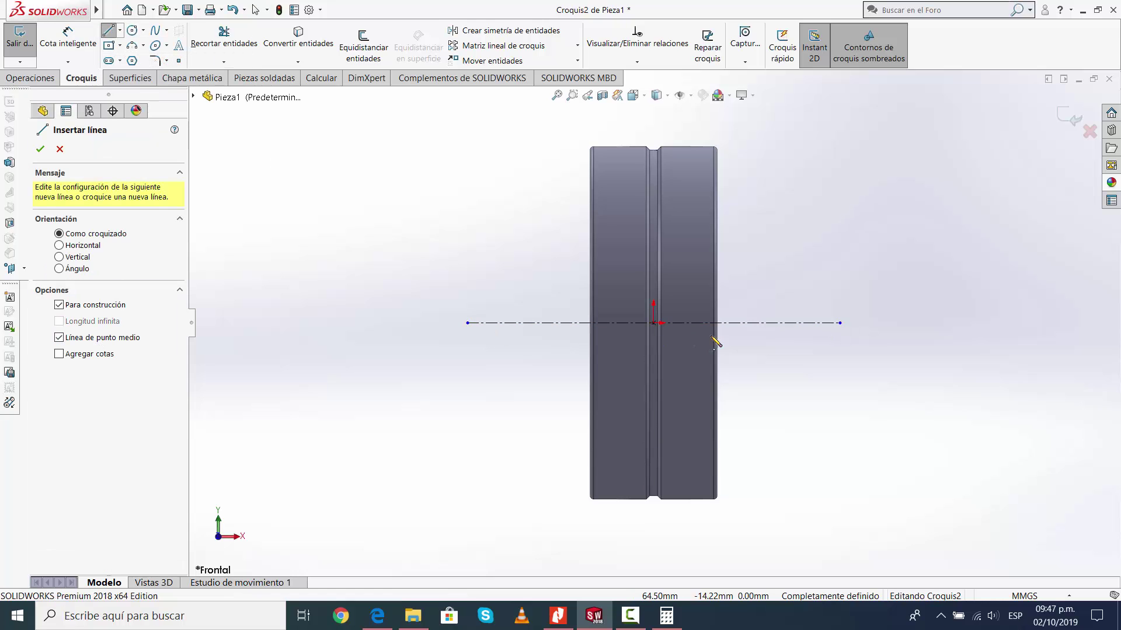
left_click(653, 323)
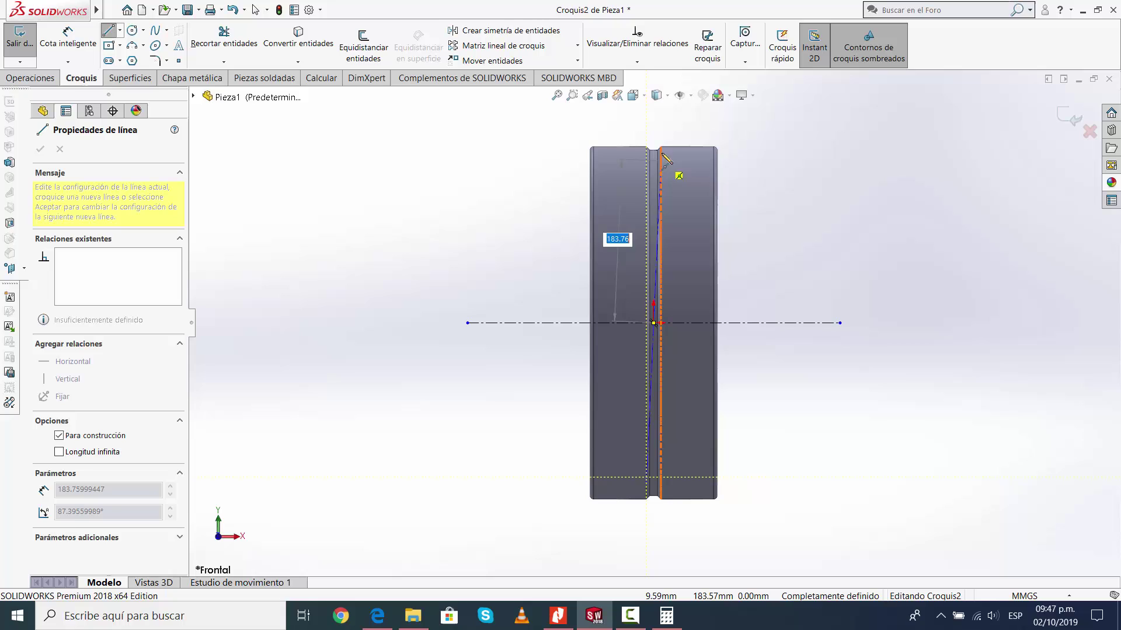
left_click(774, 114)
key("Escape")
key("f")
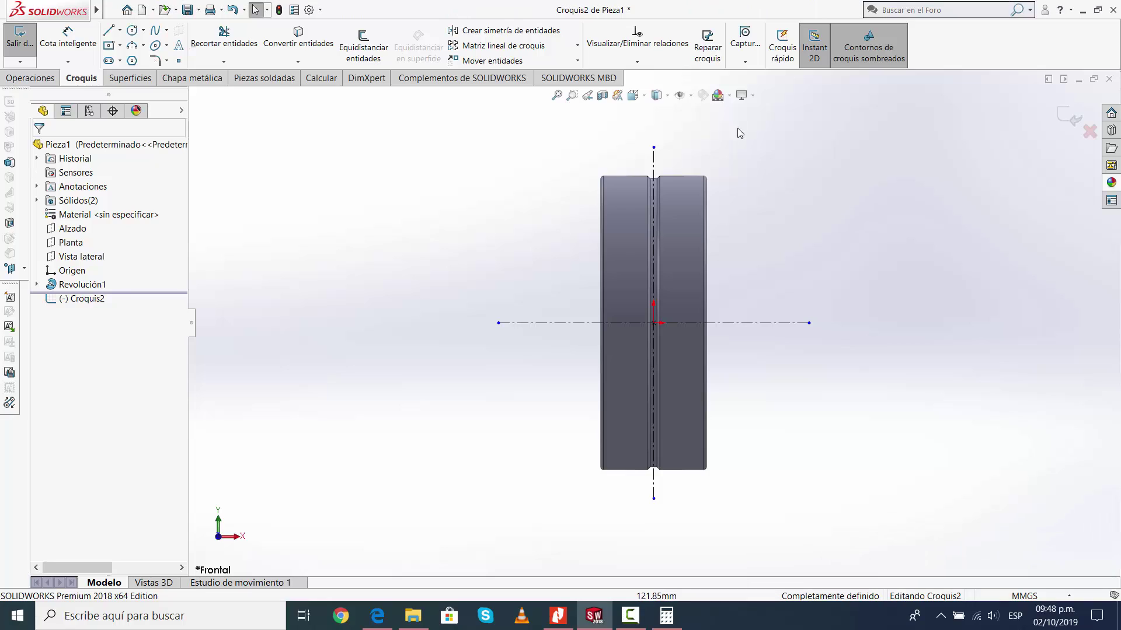
Show the rings in wireframe and convert the outer raceway arc and the right-hand inner raceway arc into sketch entities.
left_click(661, 177)
scroll(790, 169, "down", 1)
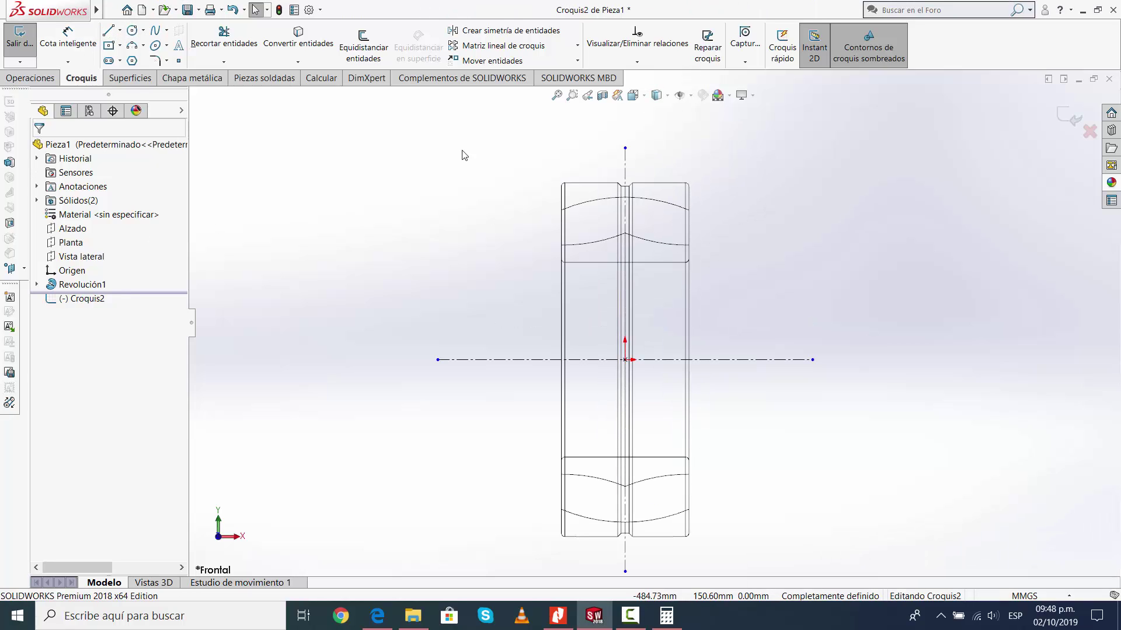
scroll(670, 208, "down", 4)
left_click(666, 200)
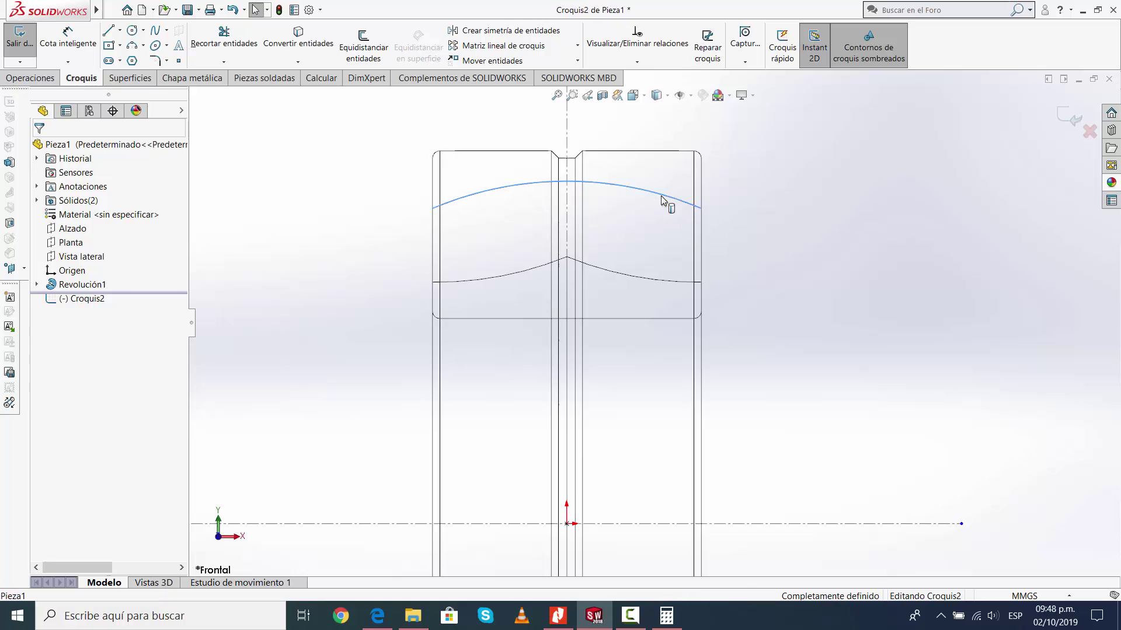
left_click(303, 33)
left_click(672, 281)
left_click(299, 37)
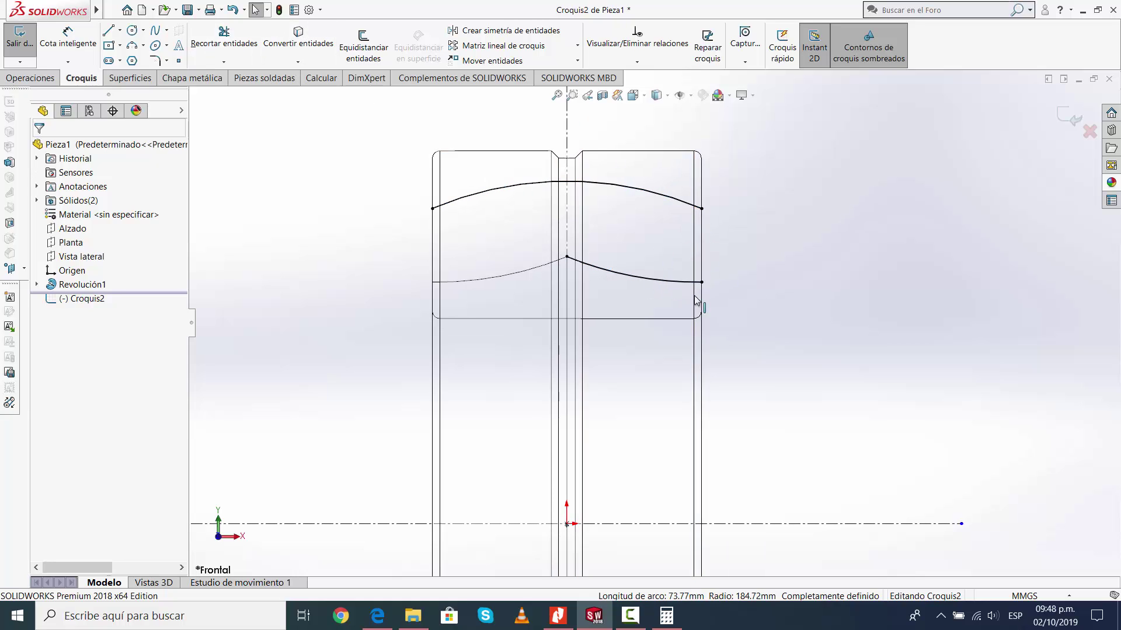
Extend the two converted arcs so that they intersect each other on both sides of the vertical centreline.
left_click(225, 63)
left_click(245, 75)
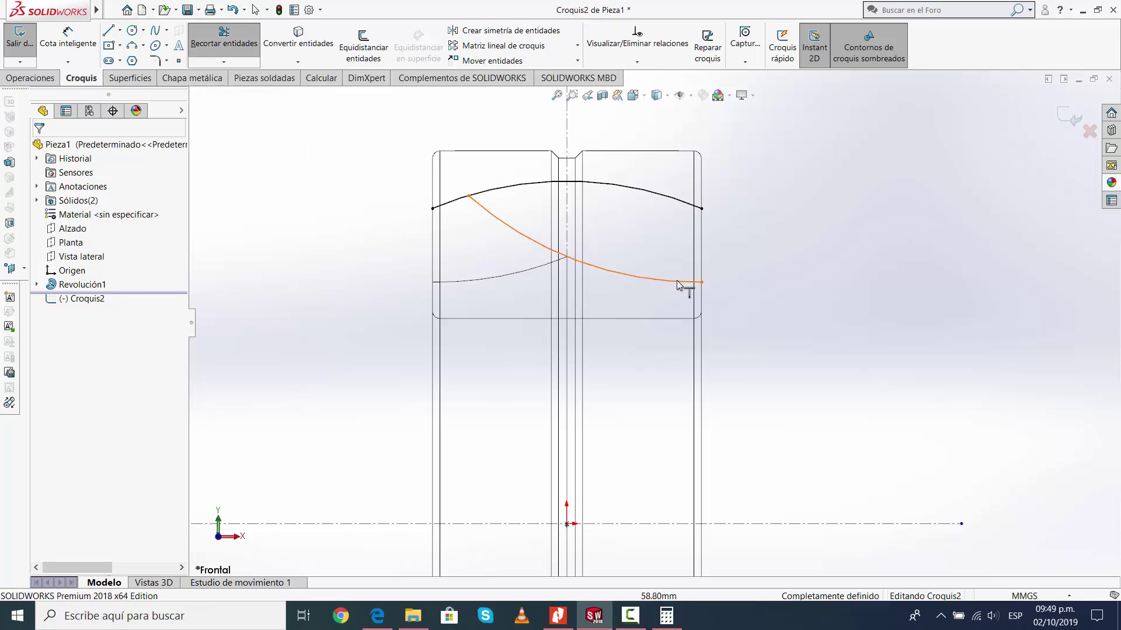
left_click(680, 204)
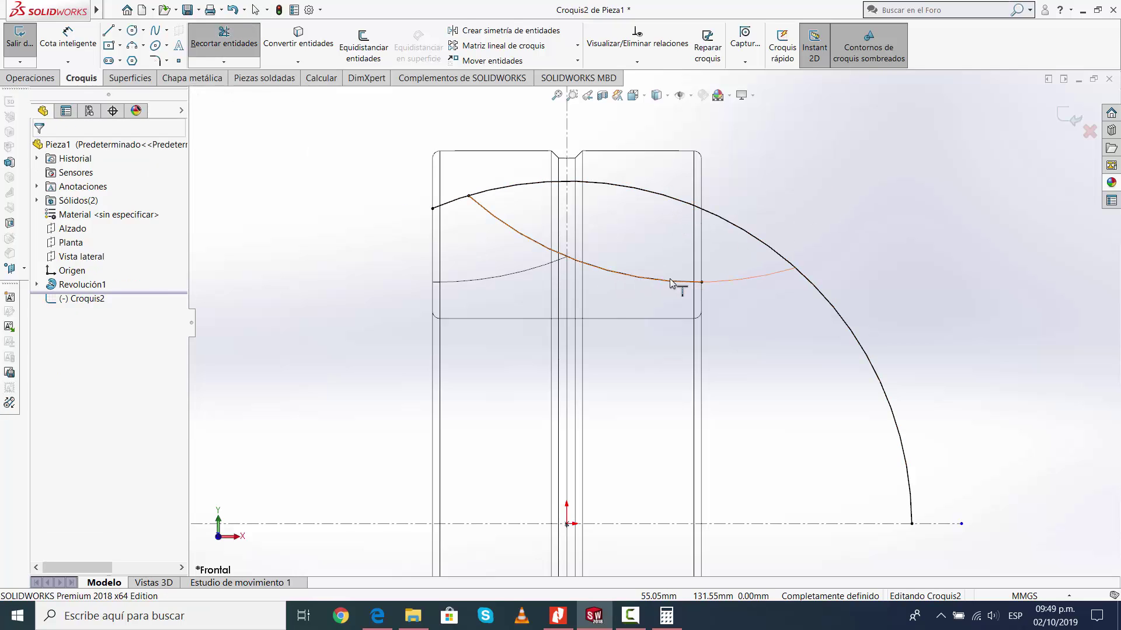
key("Escape")
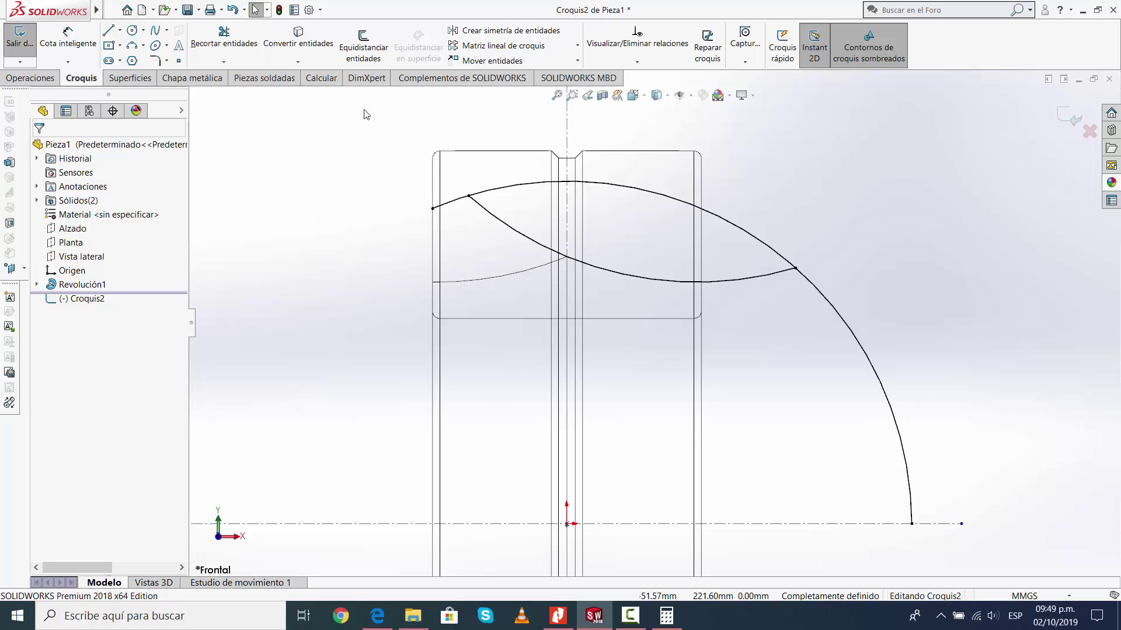
Draw a slanted construction line joining the two intersection points of the extended arcs.
left_click(119, 30)
left_click(134, 47)
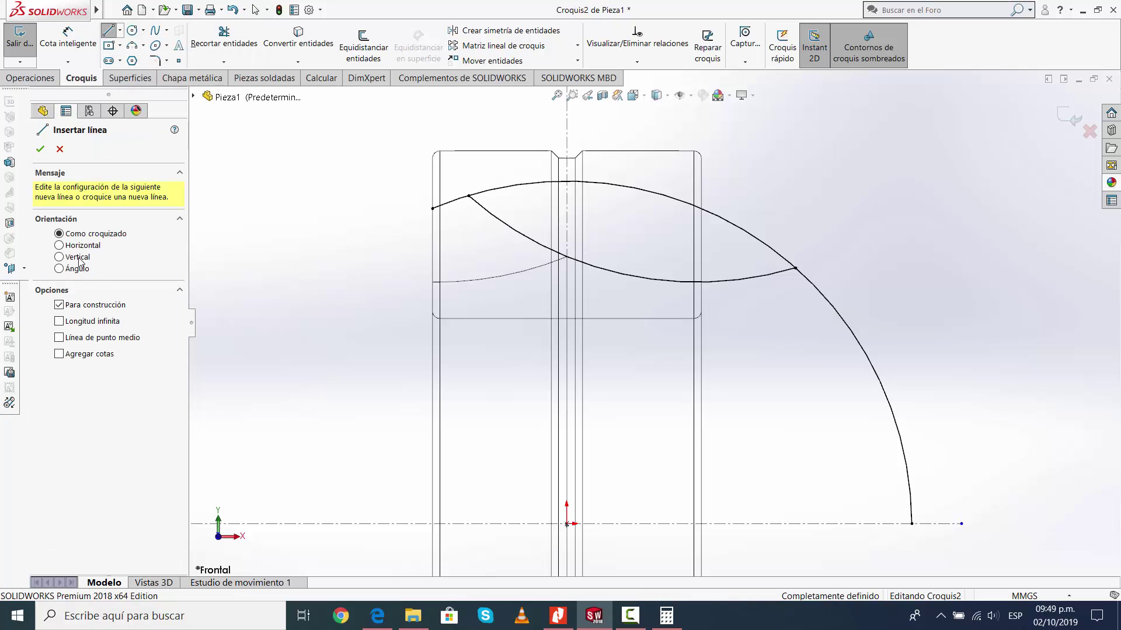
left_click(469, 196)
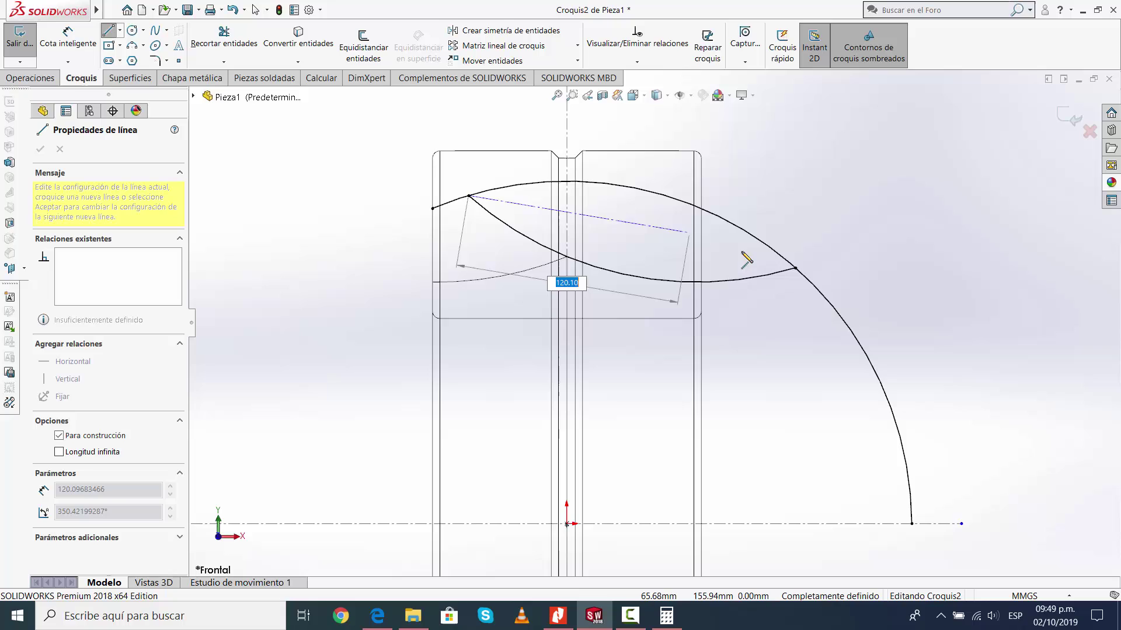
left_click(795, 268)
key("Escape")
Draw a line from the upper arc to the lower arc, perpendicular to the slanted construction line, near the ring's right face.
scroll(664, 236, "down", 3)
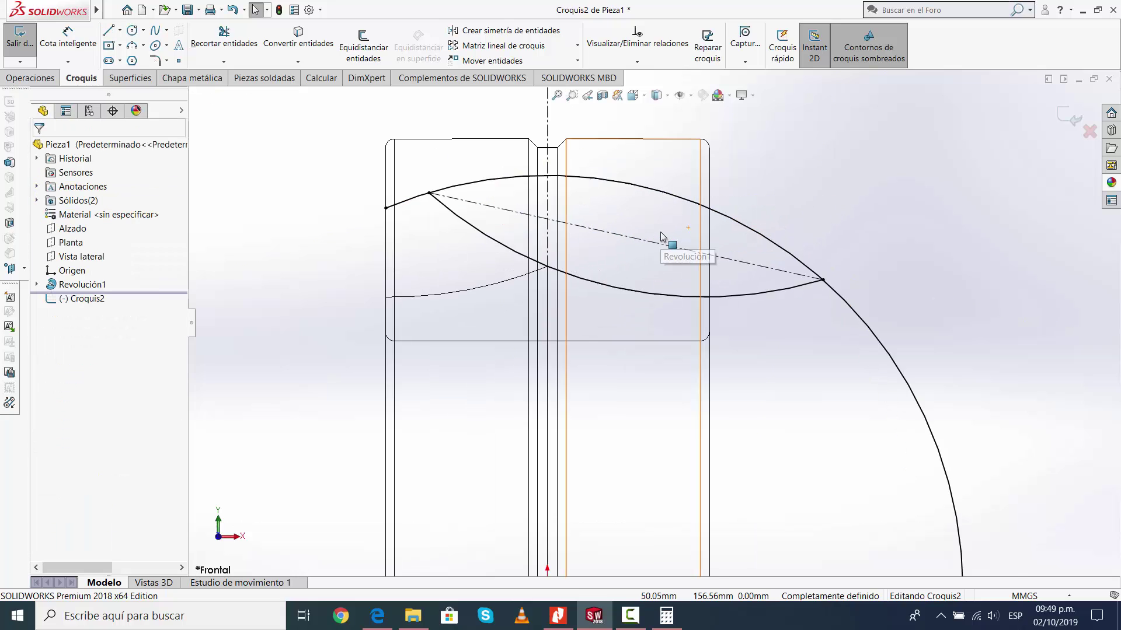
left_click(112, 34)
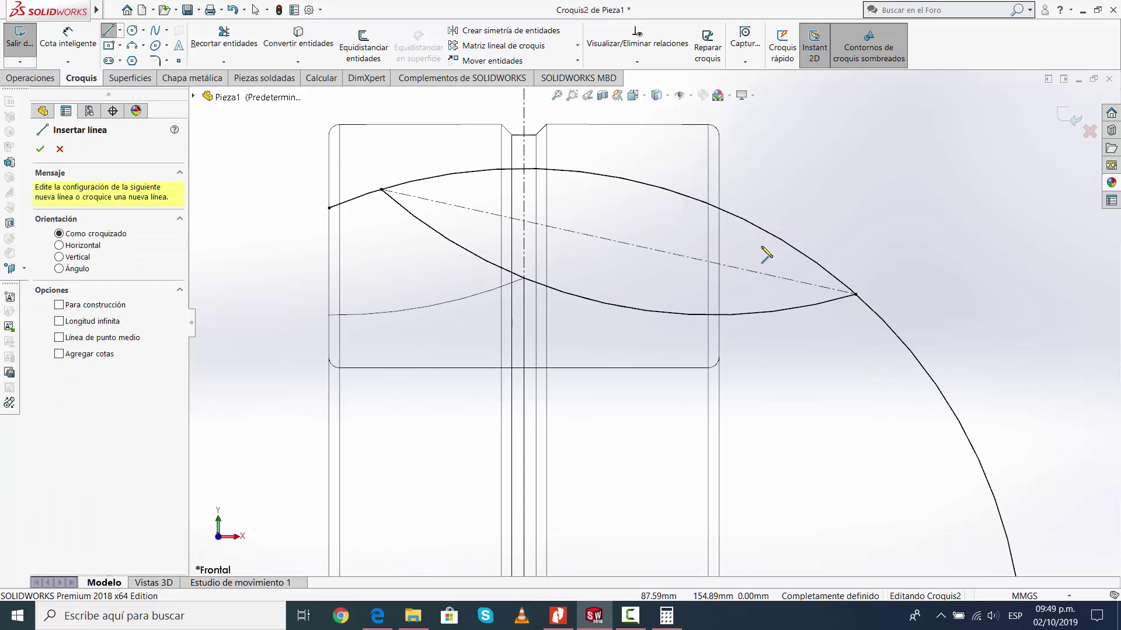
scroll(693, 240, "down", 1)
left_click(699, 206)
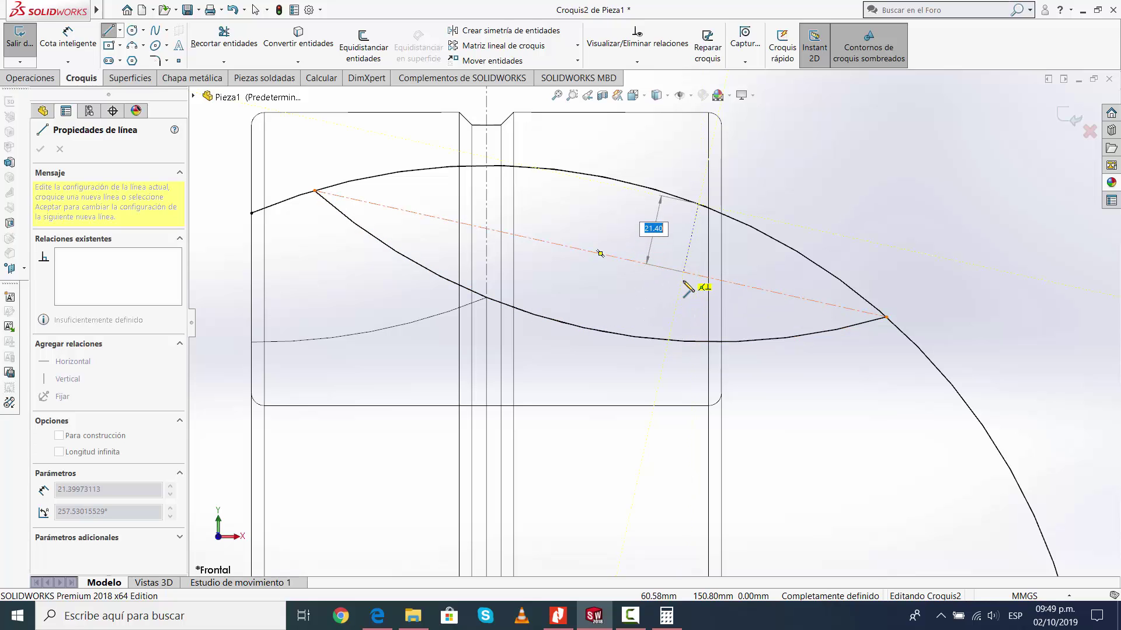
left_click(669, 340)
key("Escape")
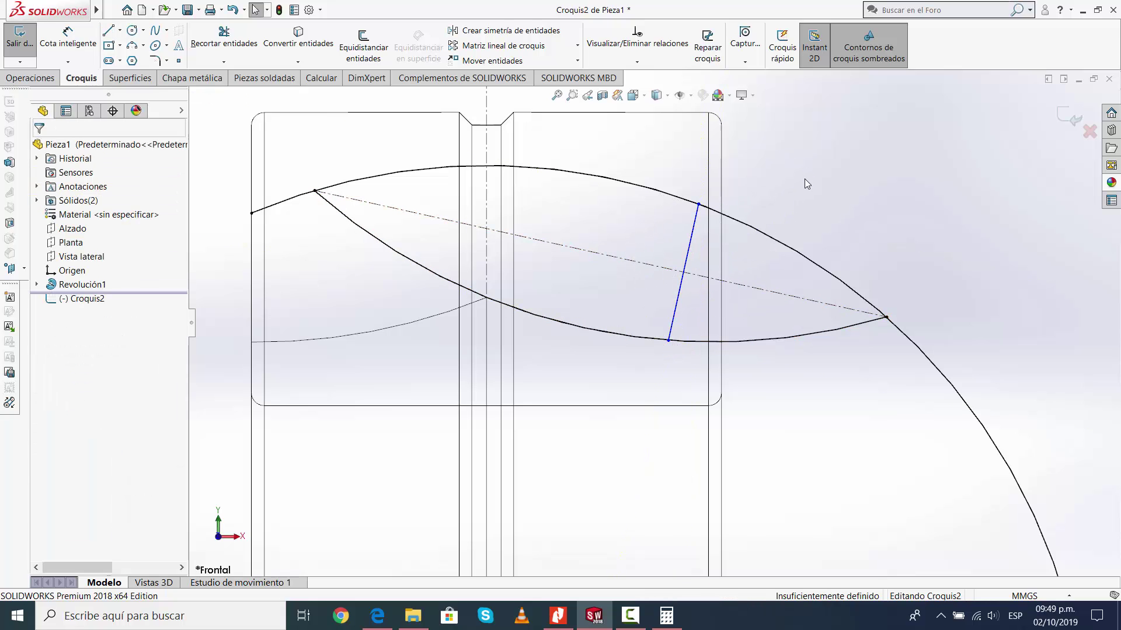
Draw a second line between the arcs, perpendicular to the slanted construction line, ending on the lower arc beside the central groove.
left_click(108, 31)
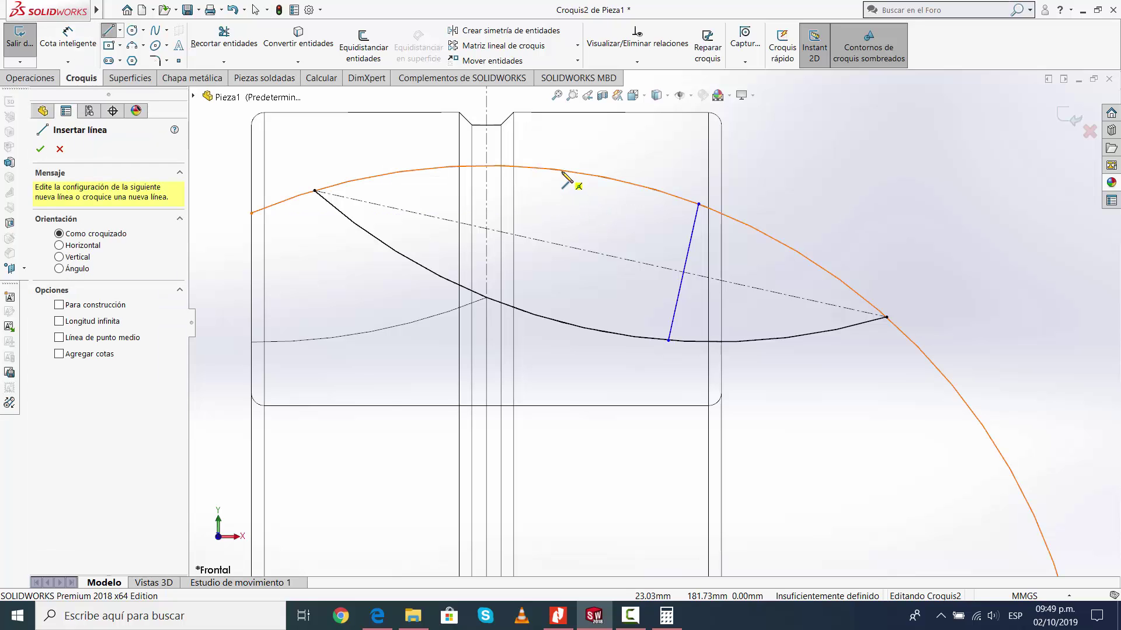
left_click(543, 169)
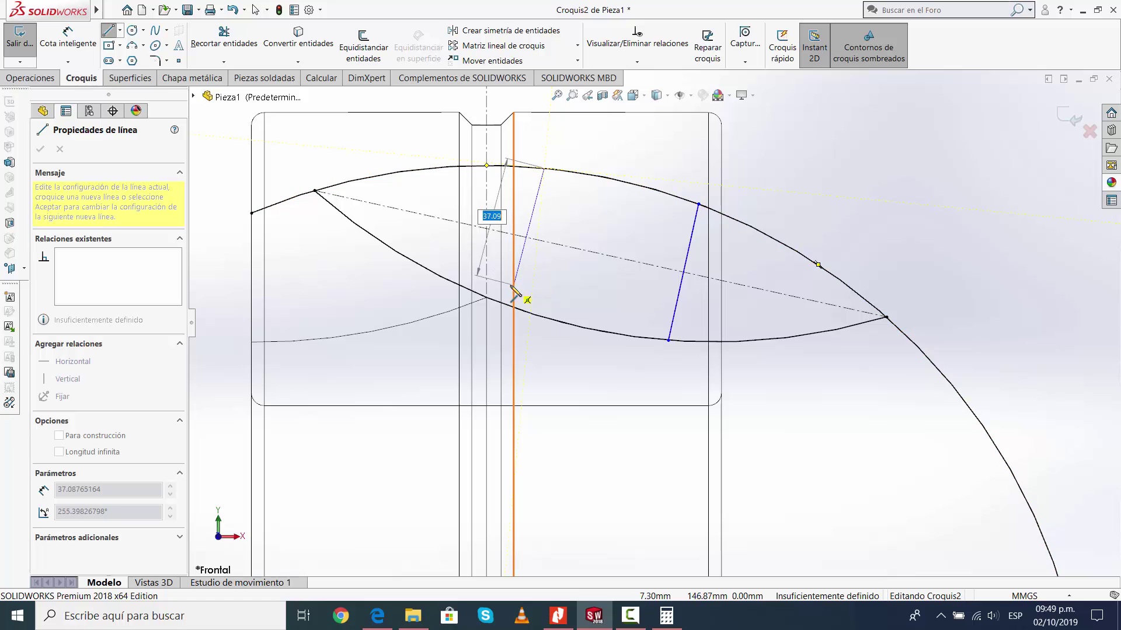
scroll(532, 250, "down", 4)
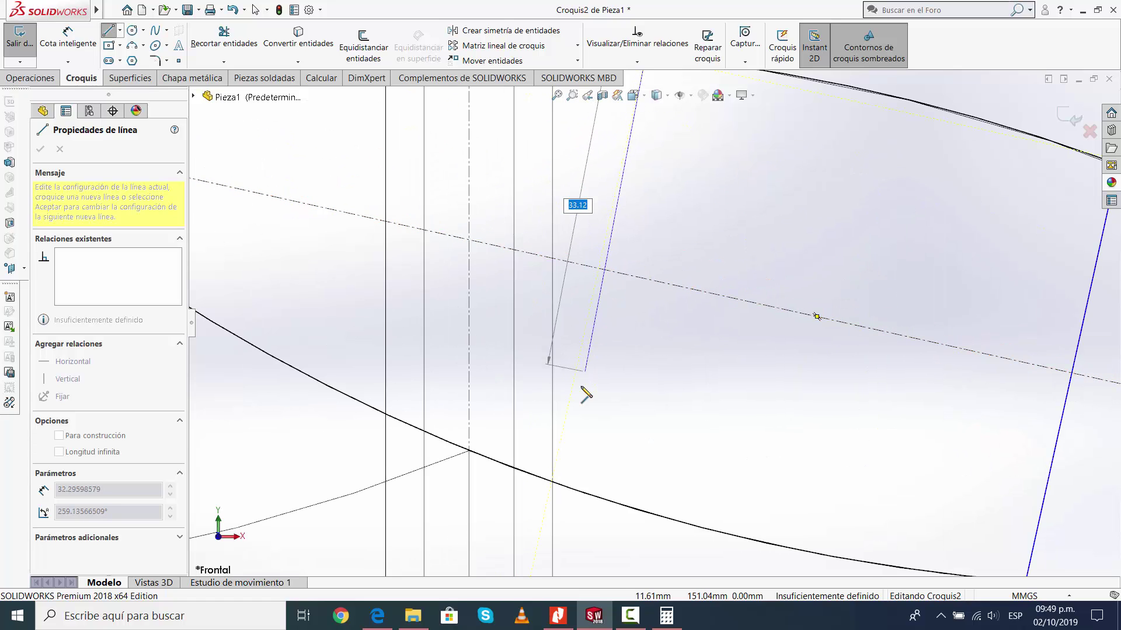
left_click(551, 481)
key("Escape")
Make the two perpendicular lines equal in length and move them farther apart along the arcs.
scroll(684, 373, "up", 4)
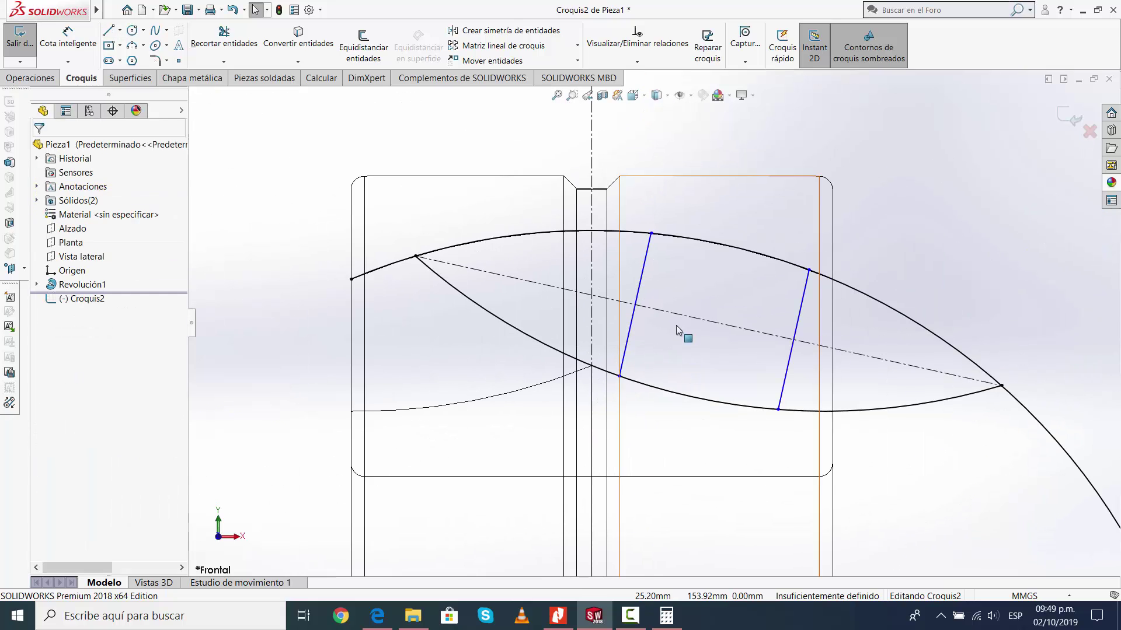
left_click(640, 281)
left_click(797, 325, "ctrl")
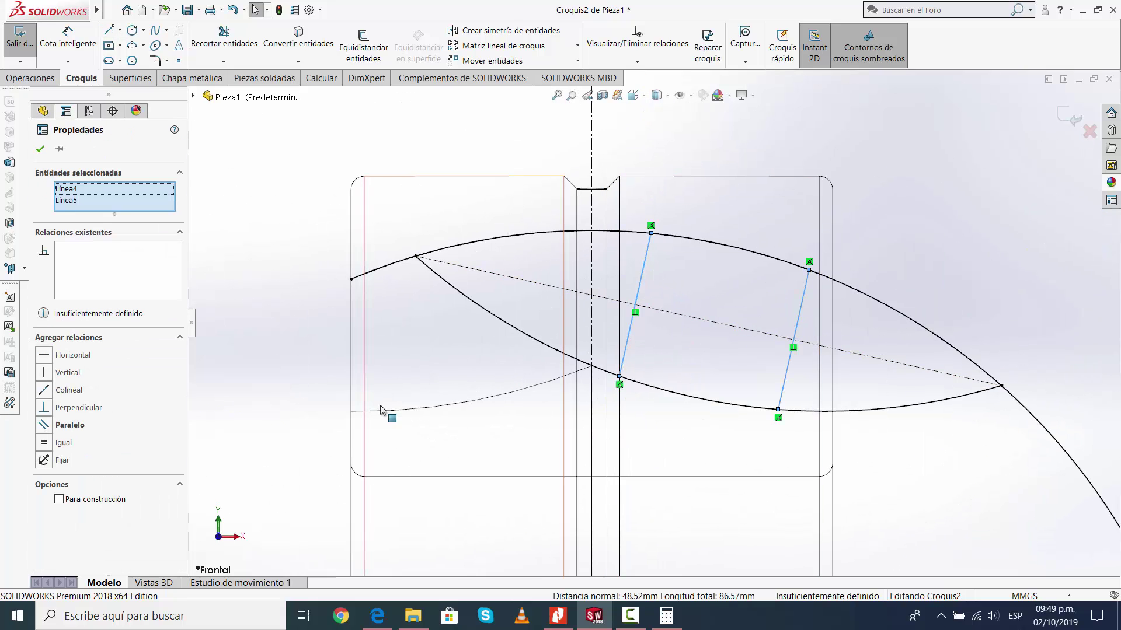
left_click(43, 443)
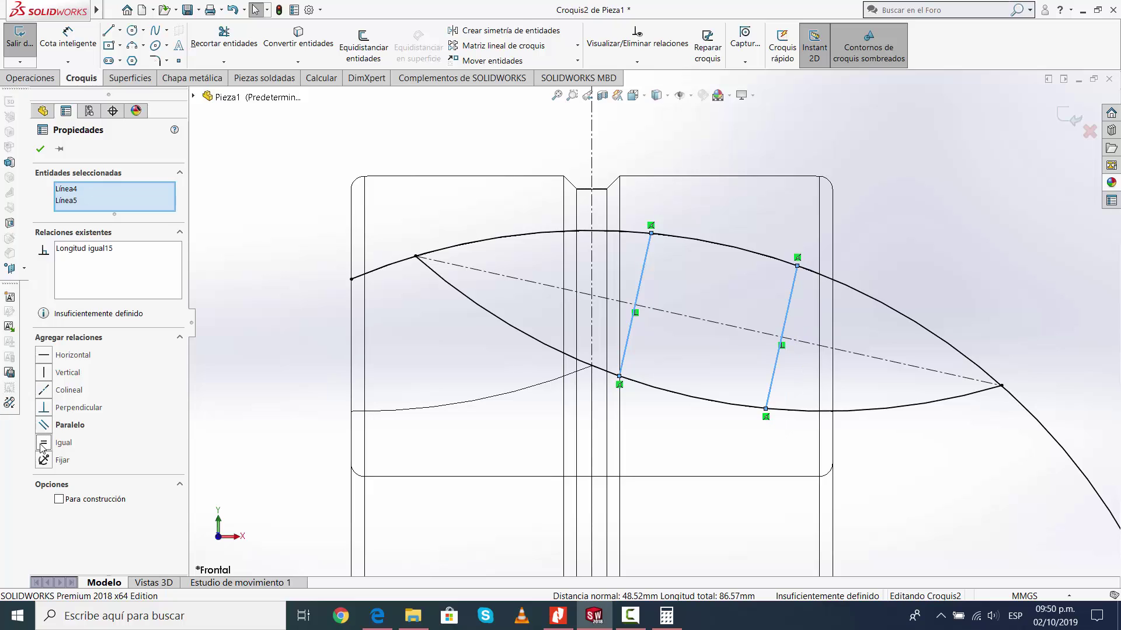
left_click(41, 150)
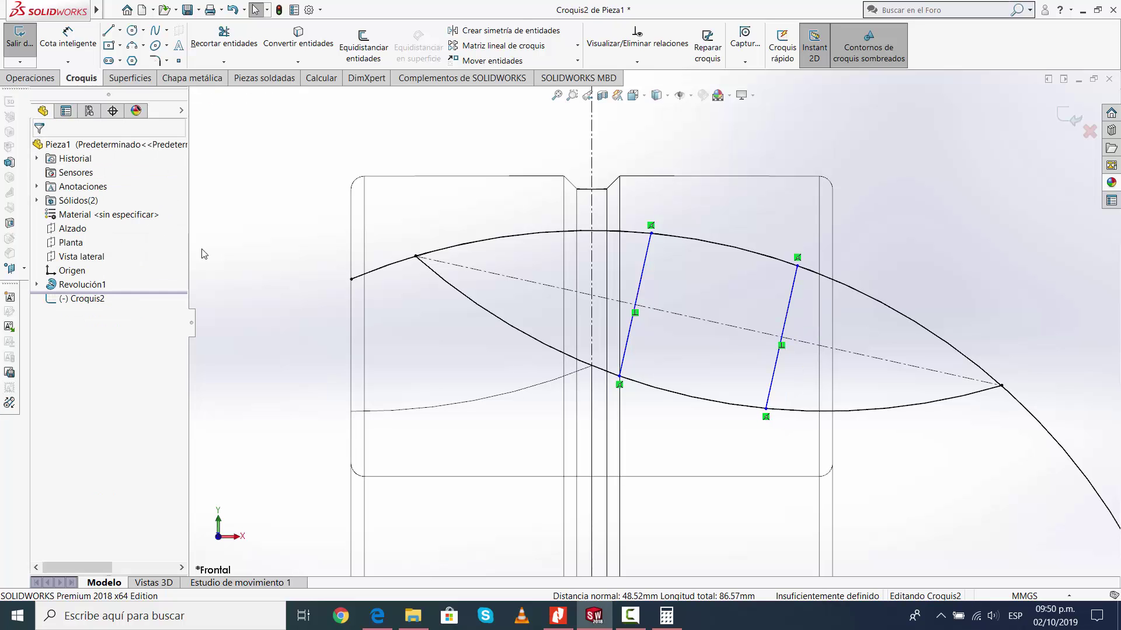
left_click_drag(797, 267, 811, 278)
left_click(907, 282)
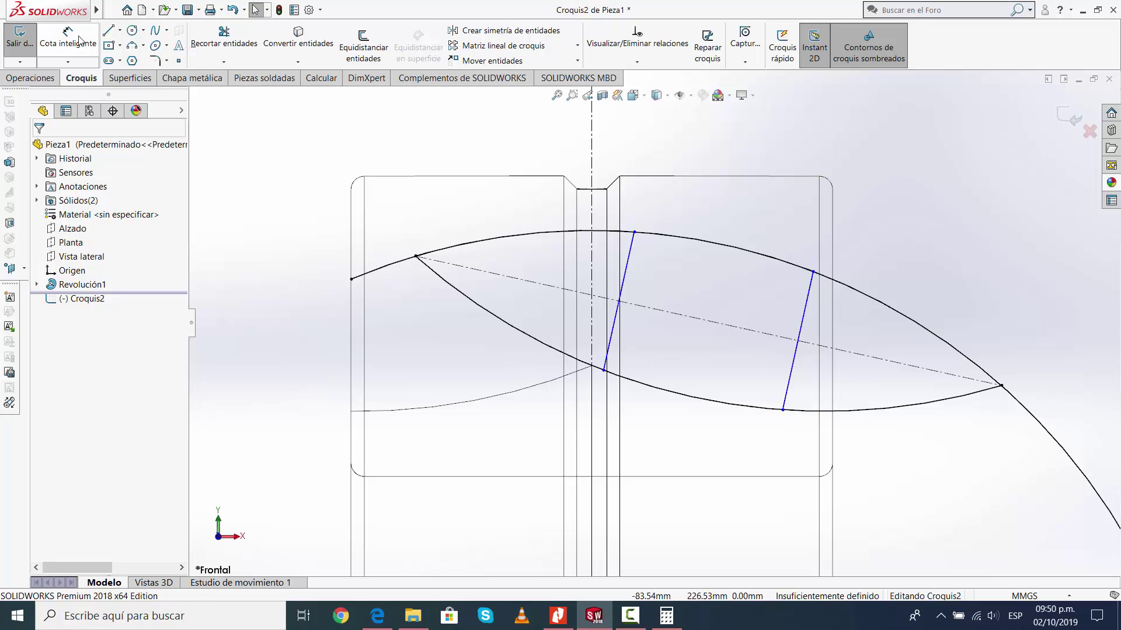
Trim the upper and lower arcs back to the two perpendicular lines to form a closed barrel-shaped profile.
left_click(255, 59)
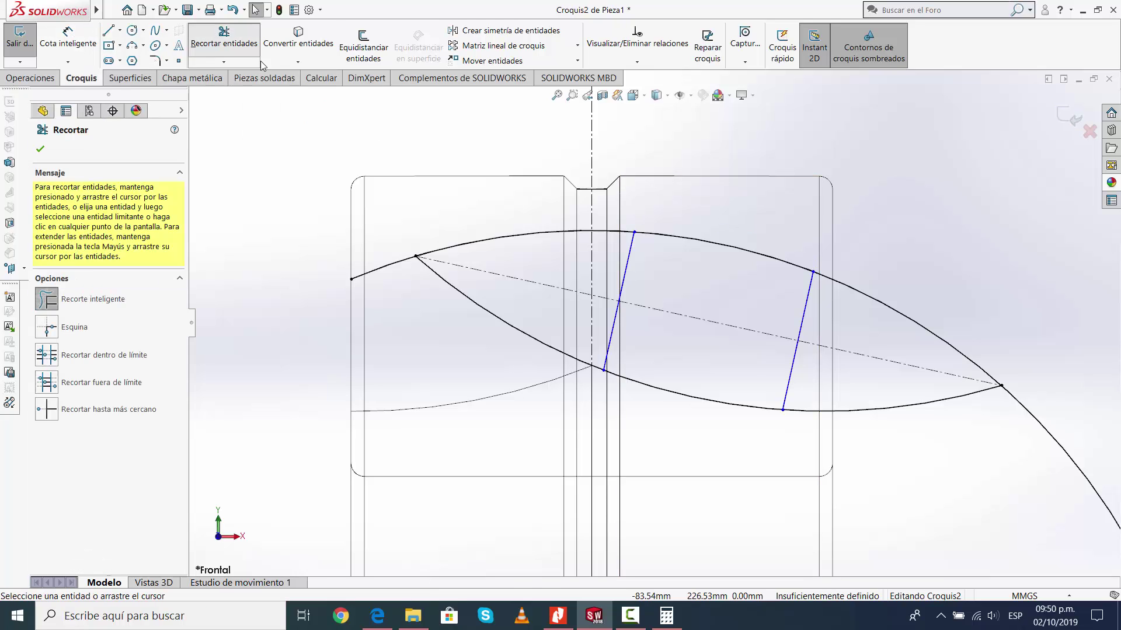
left_click(613, 231)
left_click(887, 314)
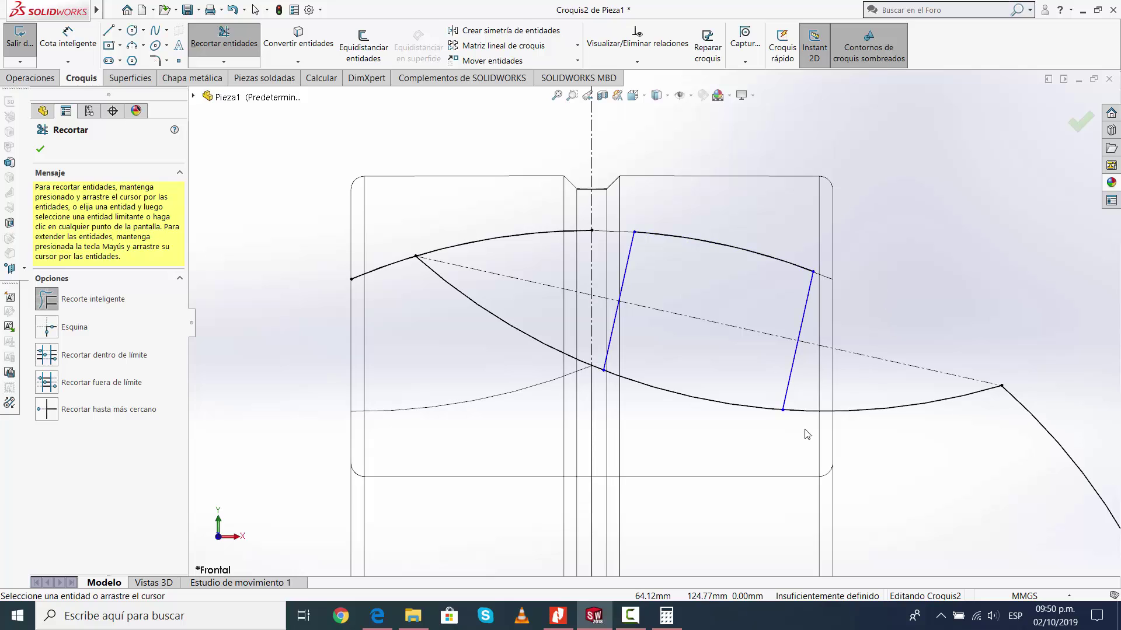
left_click(808, 412)
scroll(677, 420, "down", 3)
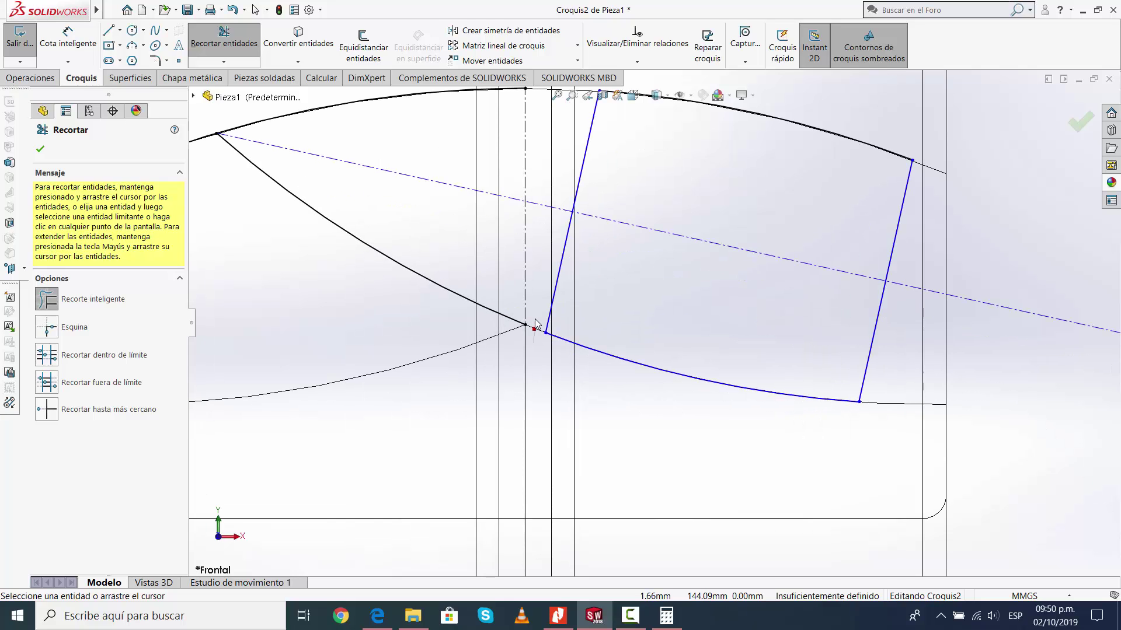
left_click(597, 369)
scroll(720, 355, "up", 3)
key("Escape")
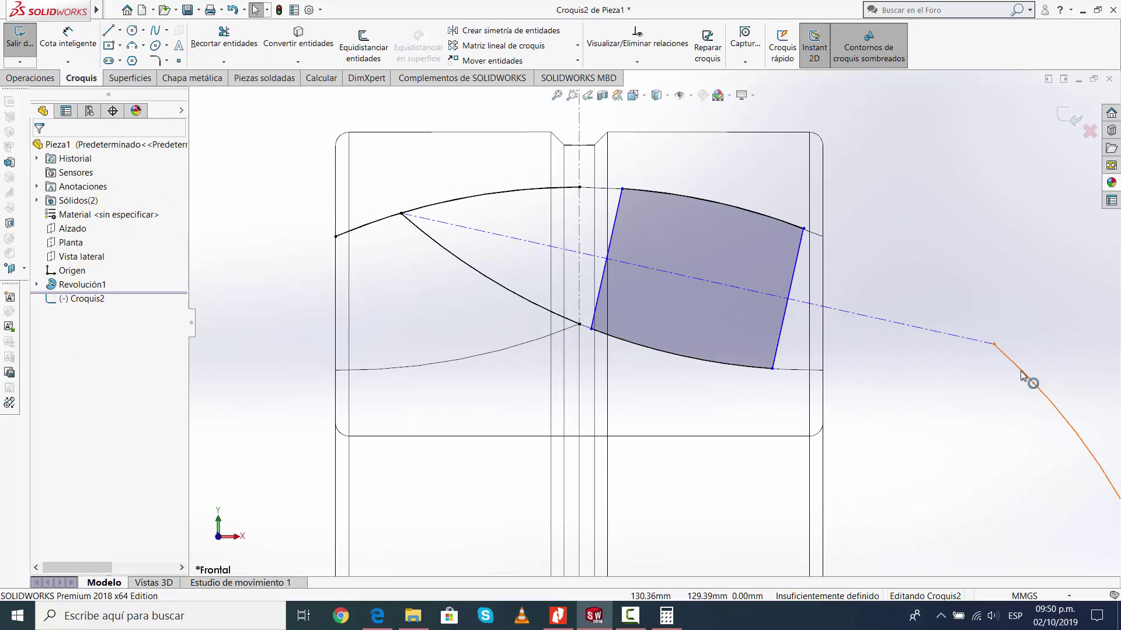
Delete the three leftover arc pieces outside the barrel-shaped profile.
left_click(1024, 377)
key("Delete")
left_click(528, 297)
key("Delete")
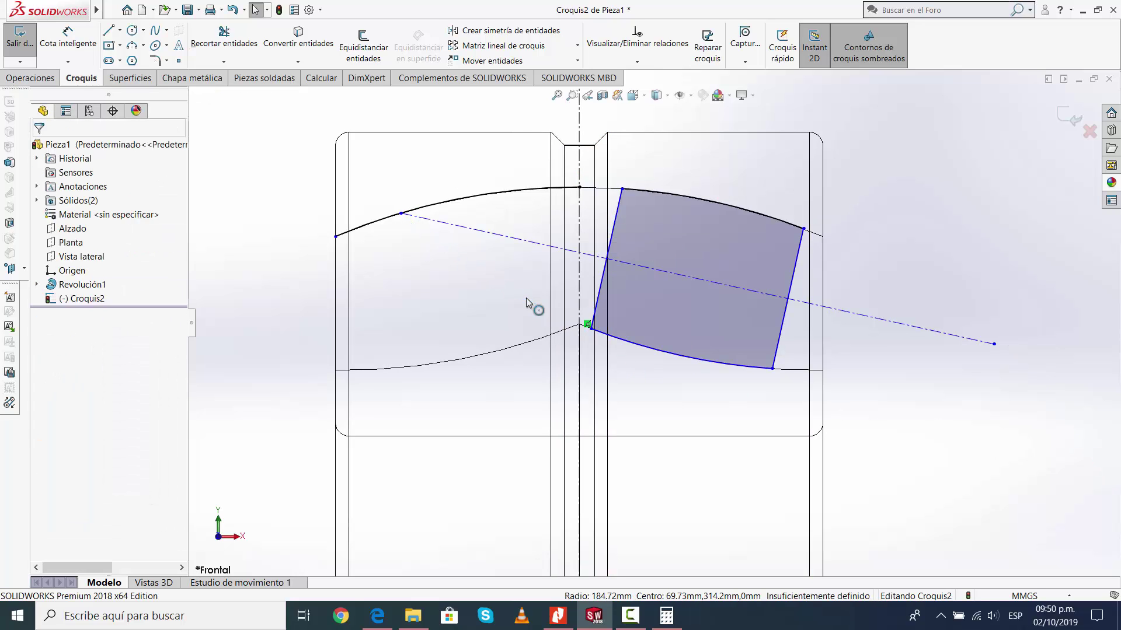
left_click(511, 191)
key("Delete")
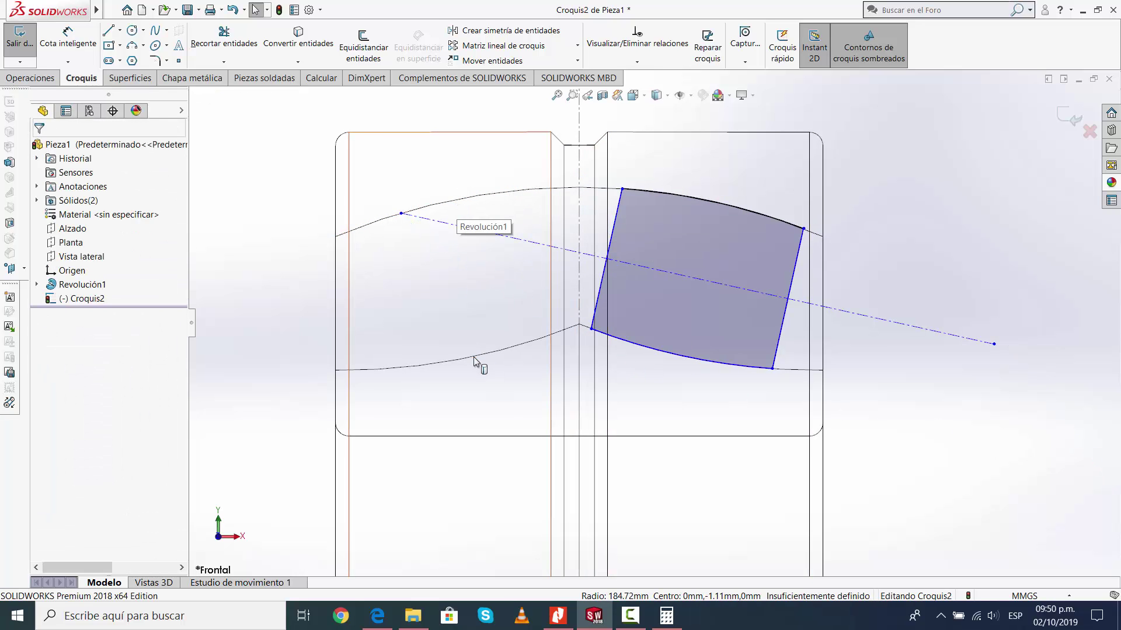
Draw a solid line along the slanted construction line, joining the two sides of the barrel-shaped profile.
scroll(685, 264, "down", 2)
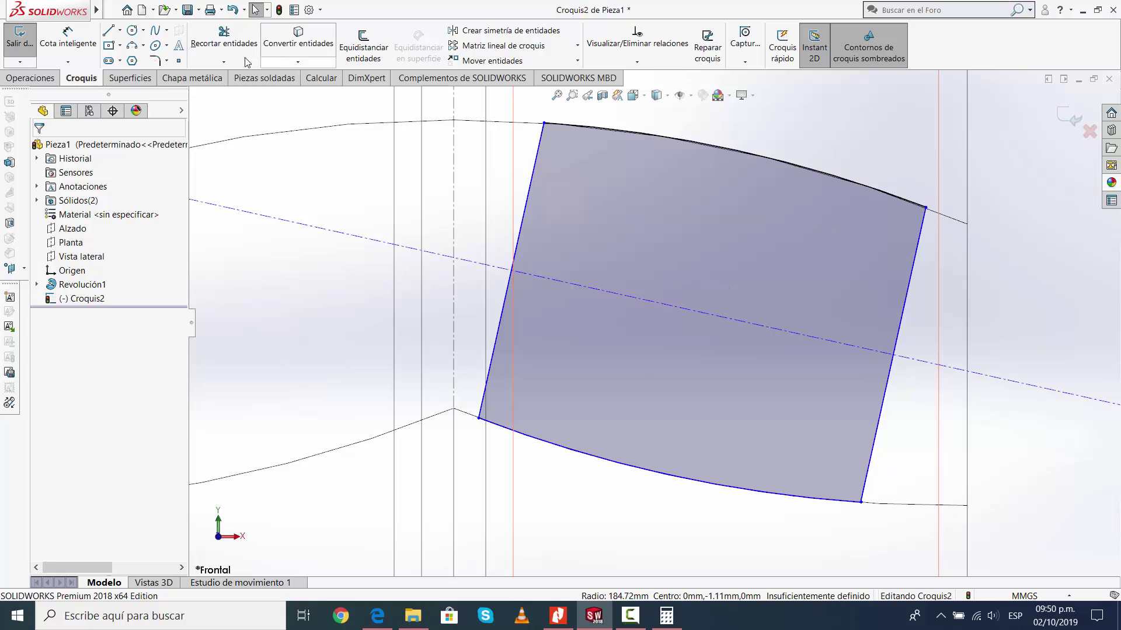
key("l")
left_click(512, 271)
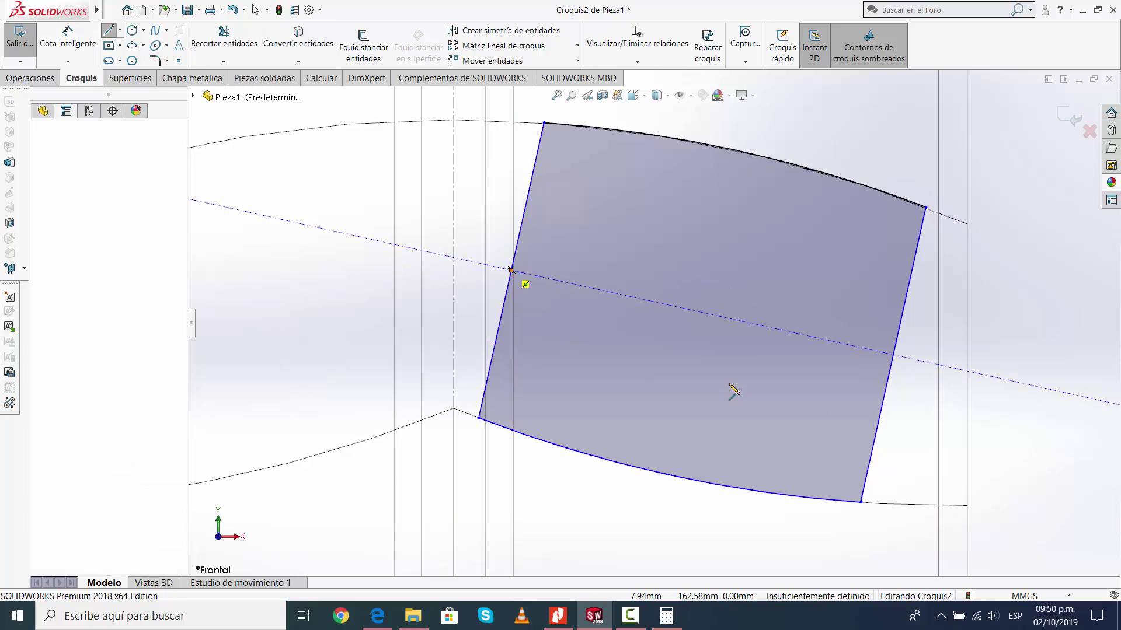
left_click(893, 355)
key("Escape")
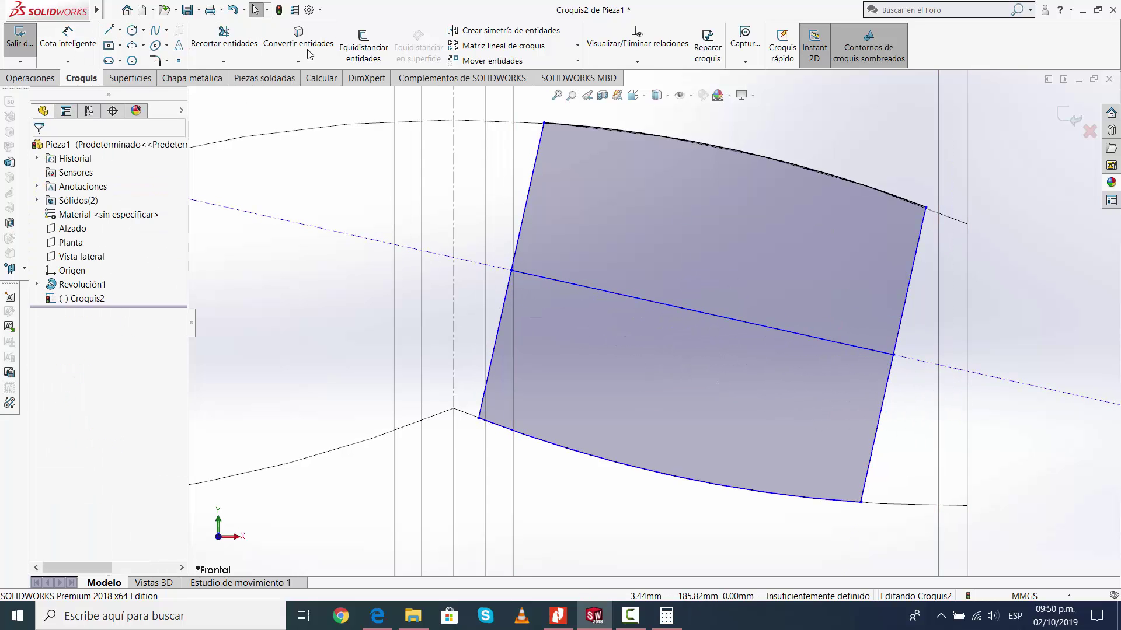
Trim the side lines below the slanted middle line and delete the lower arc, leaving only the upper half profile.
left_click(223, 38)
left_click(501, 318)
left_click(879, 421)
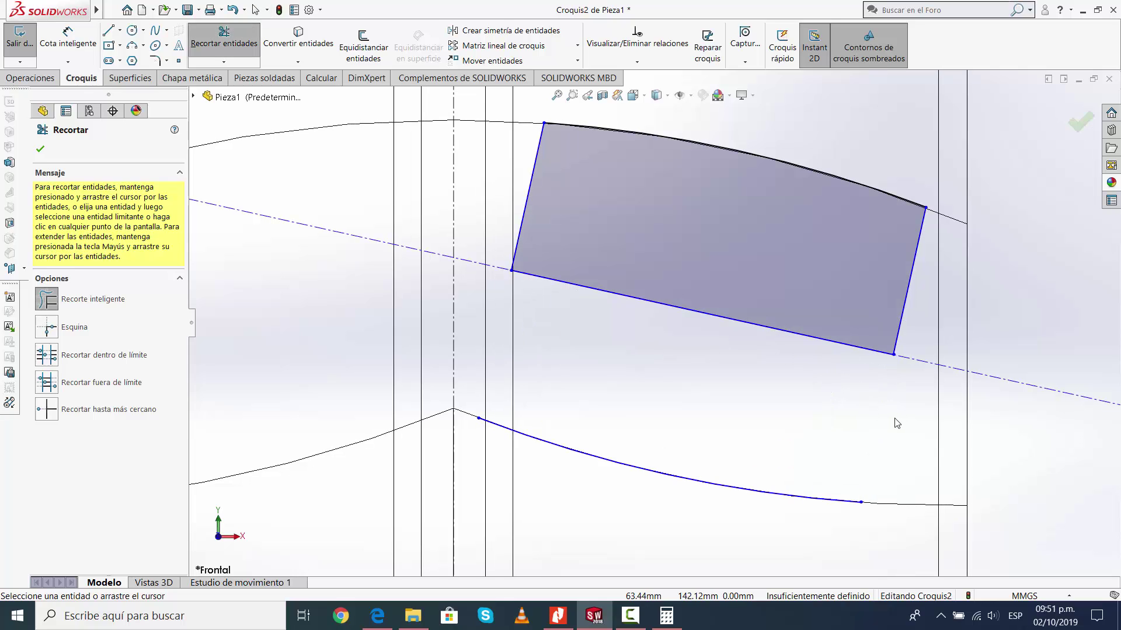
key("Escape")
left_click(800, 495)
key("Delete")
key("f")
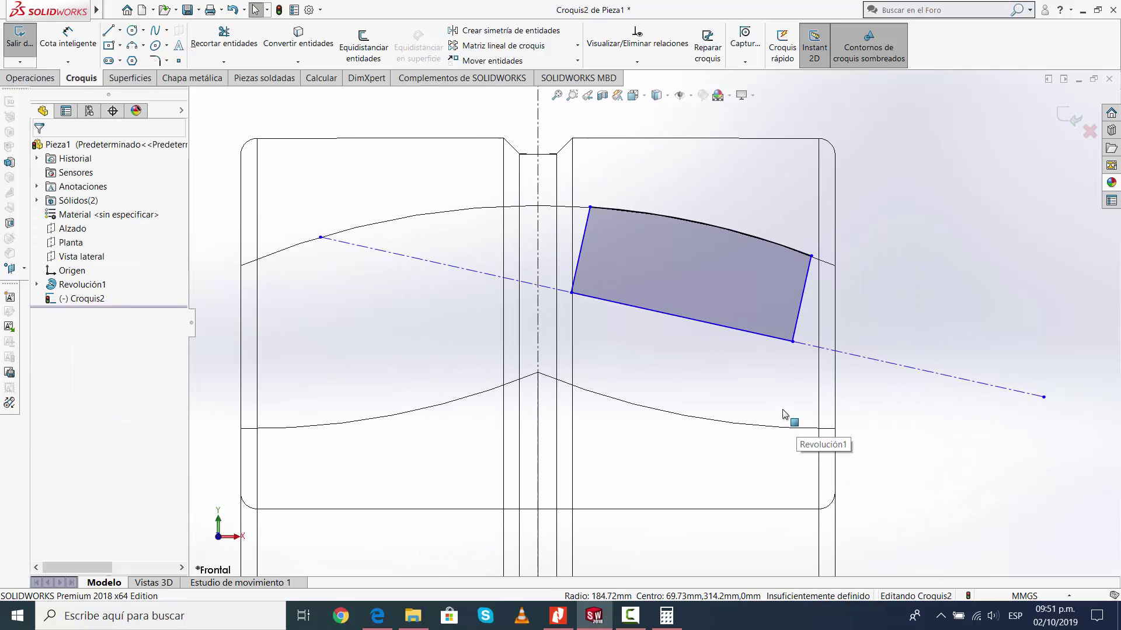
left_click(682, 219)
left_click(912, 288)
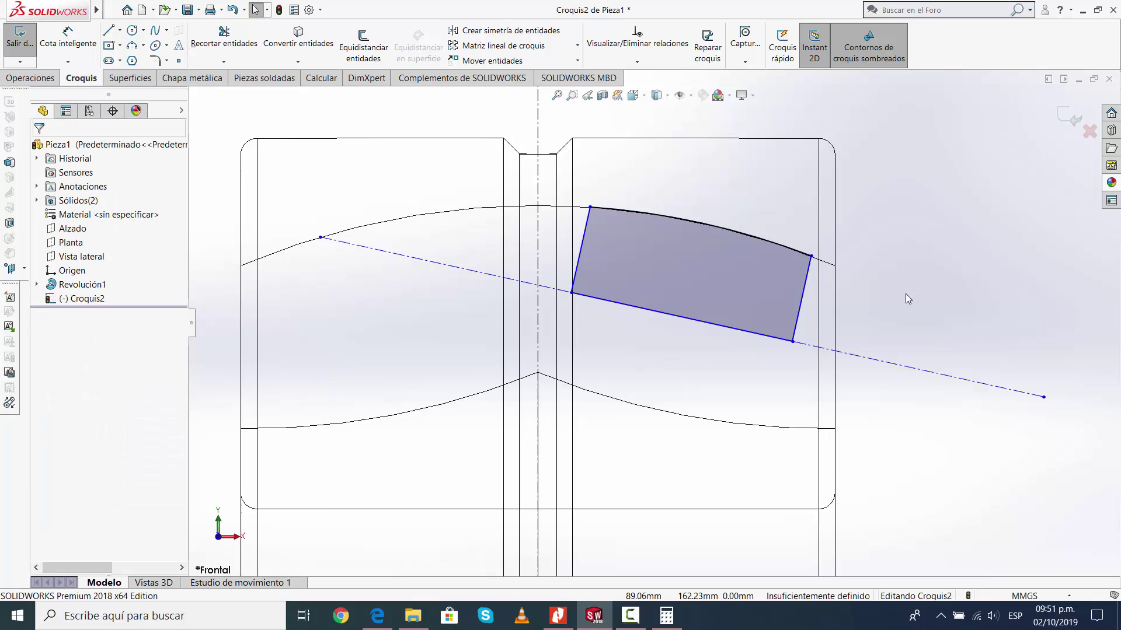
Revolve the barrel half profile 360° about the slanted construction line and display the model shaded with edges.
key("f")
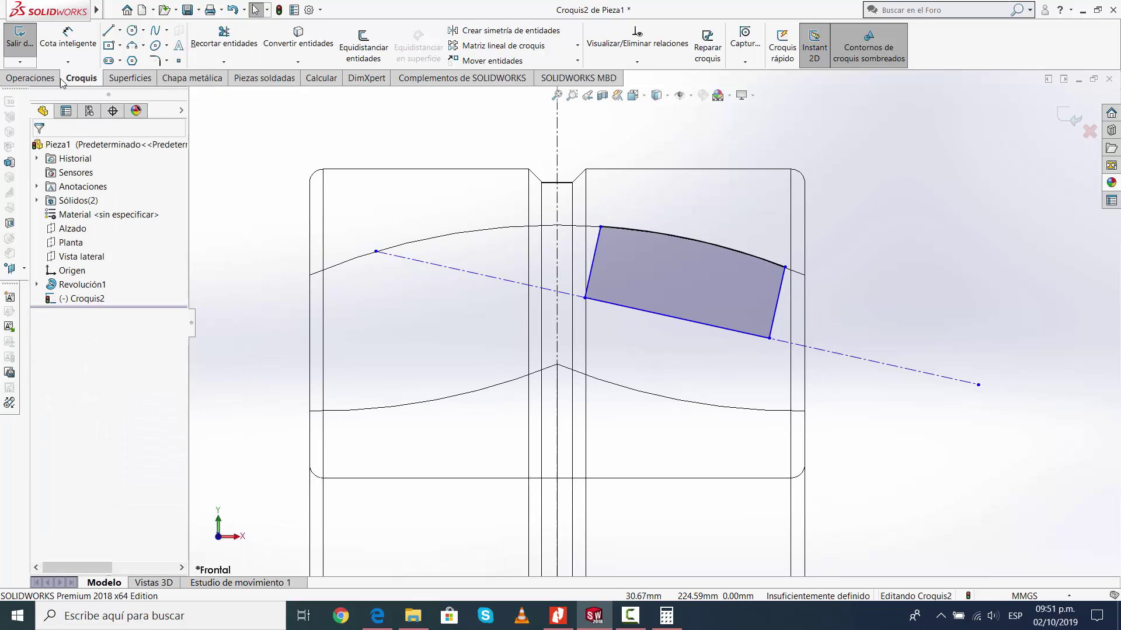
left_click(32, 78)
left_click(83, 43)
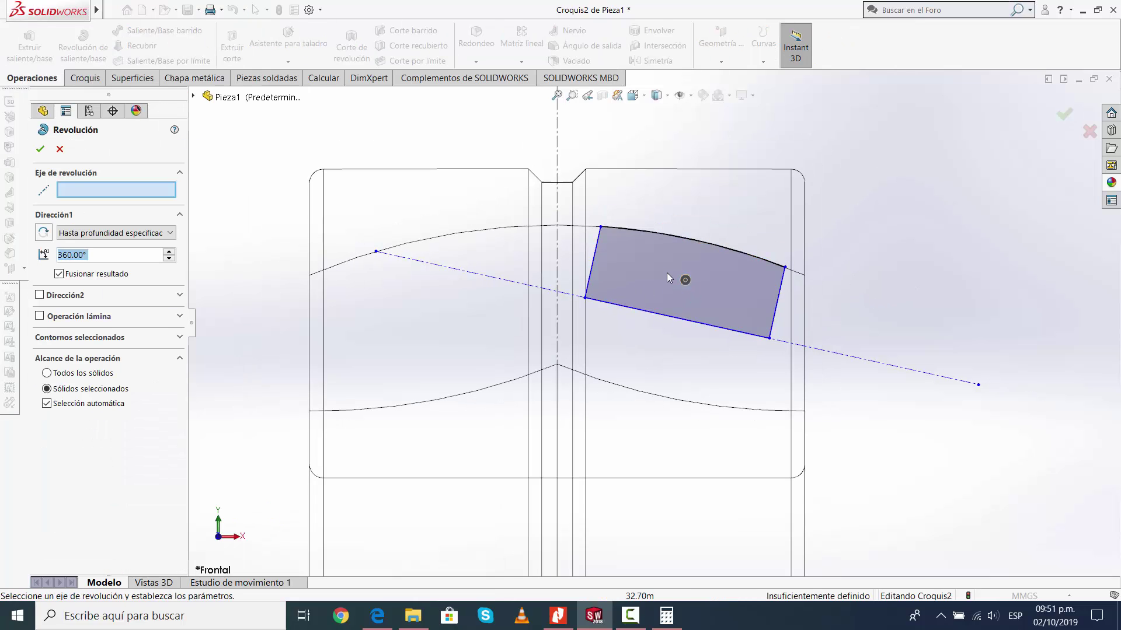
left_click(113, 191)
left_click(927, 374)
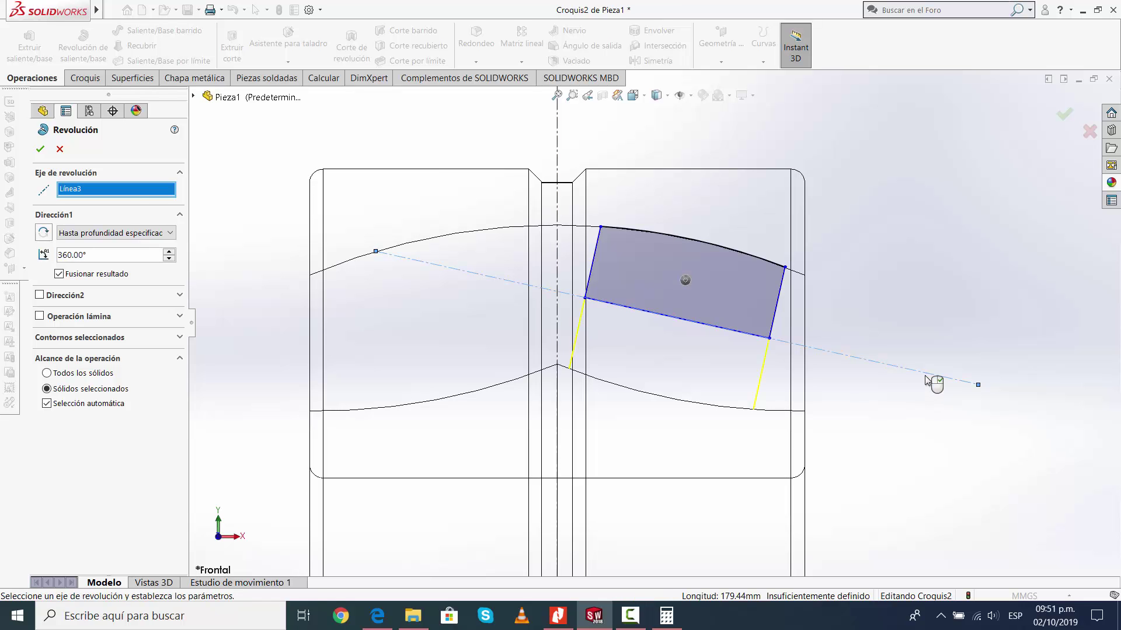
left_click(657, 96)
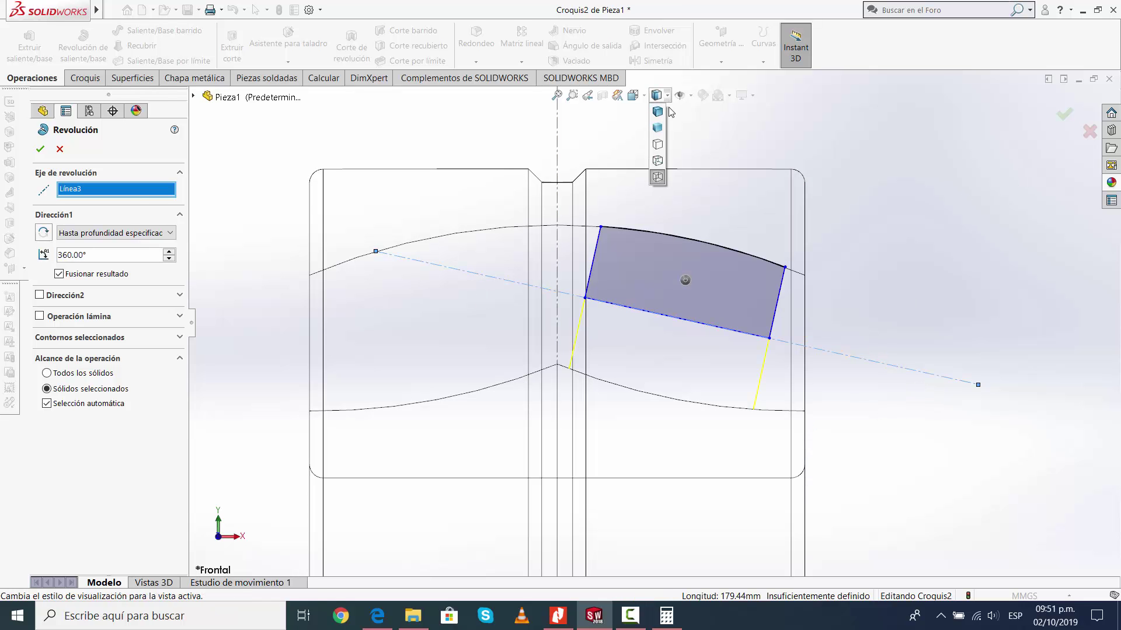
left_click(671, 138)
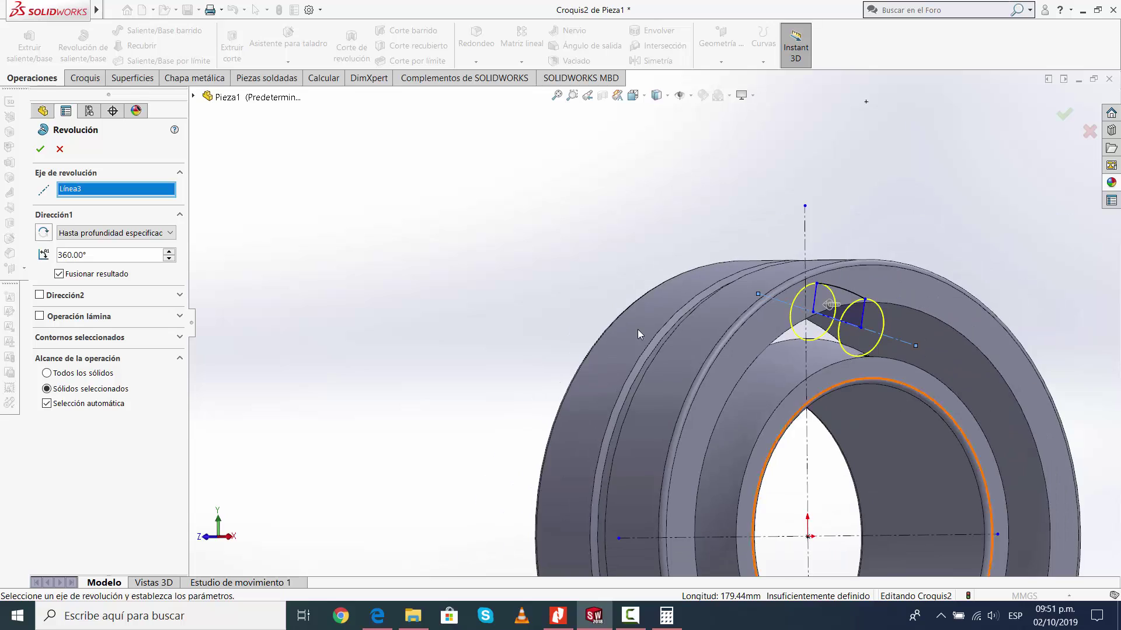
left_click(40, 149)
left_click(721, 222)
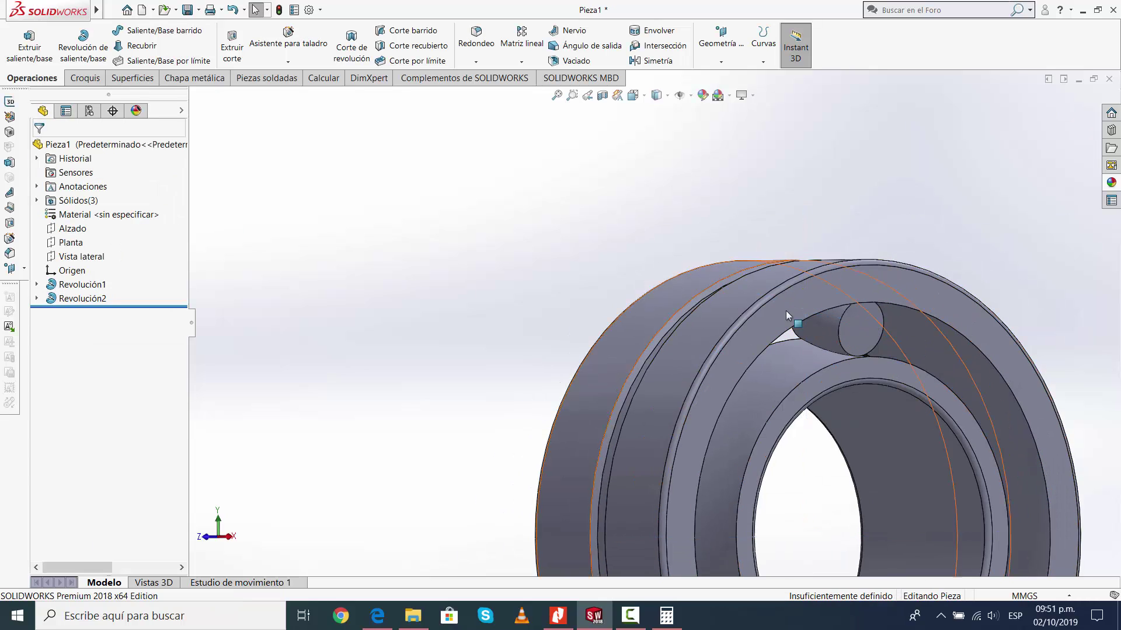
scroll(825, 391, "down", 6)
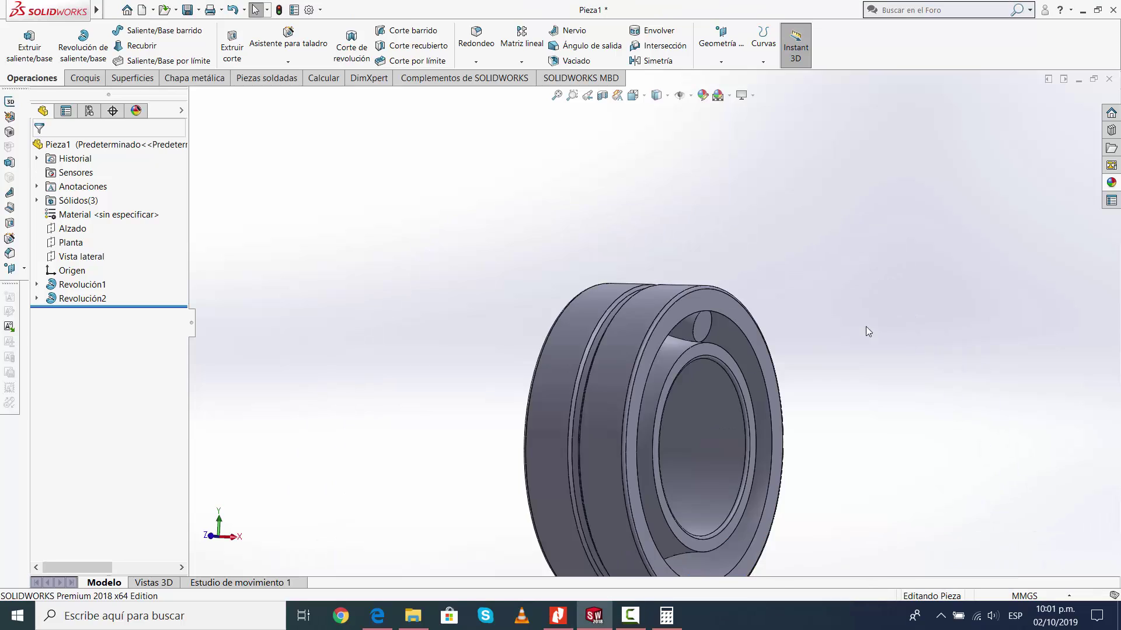
scroll(866, 327, "up", 3)
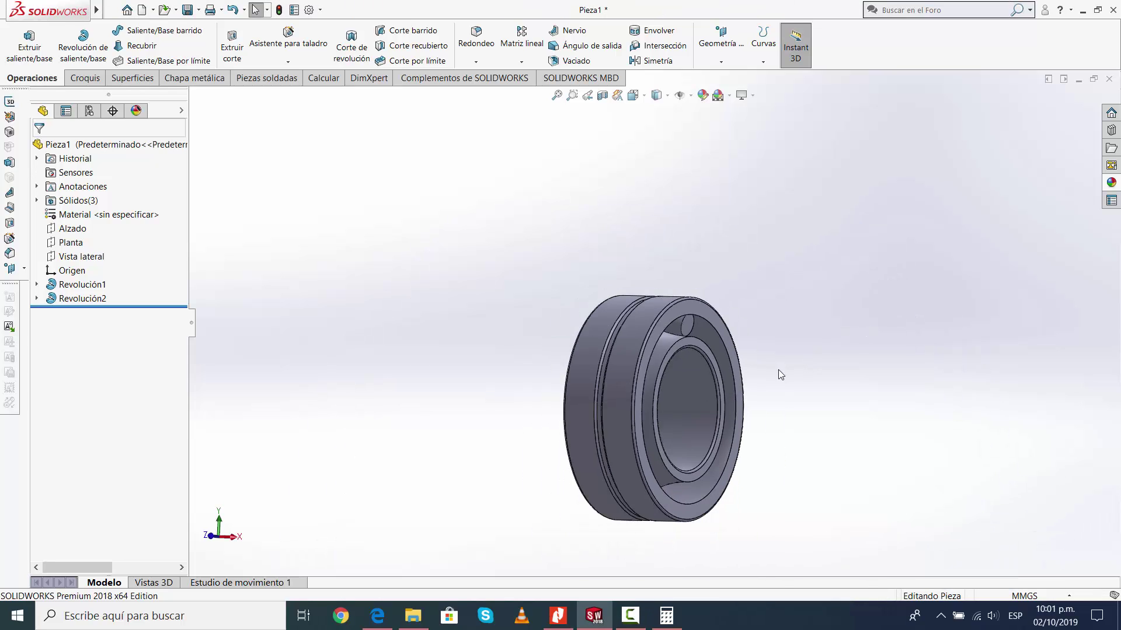
middle_click_drag(779, 370, 741, 400)
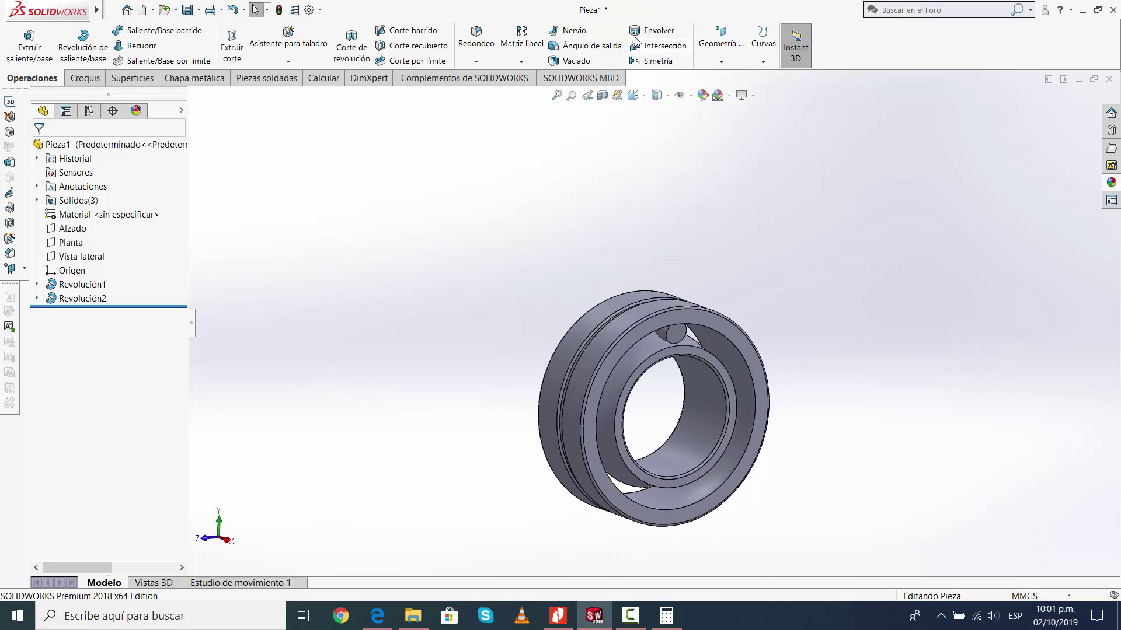
left_click(521, 62)
left_click(540, 88)
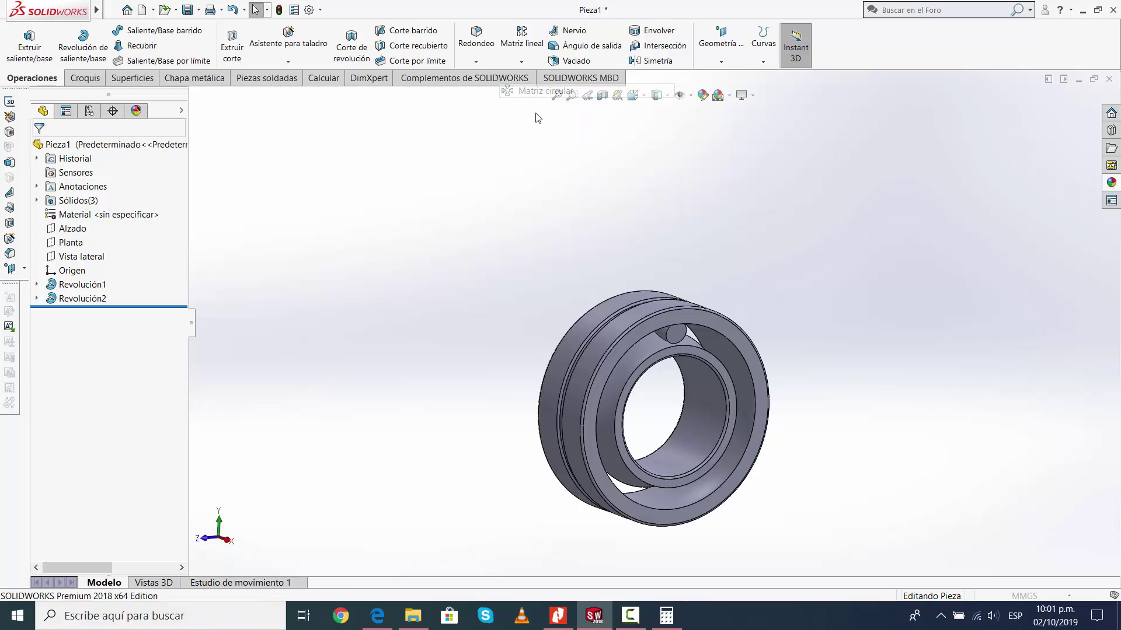
left_click(136, 192)
scroll(695, 446, "down", 3)
left_click(703, 435)
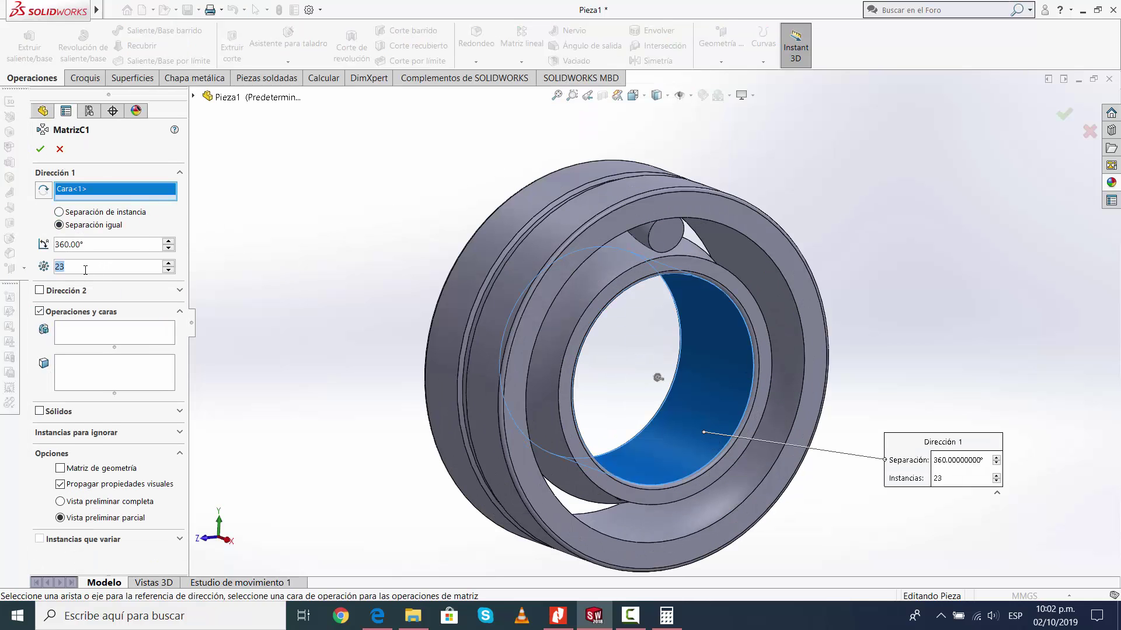
scroll(85, 269, "down", 4)
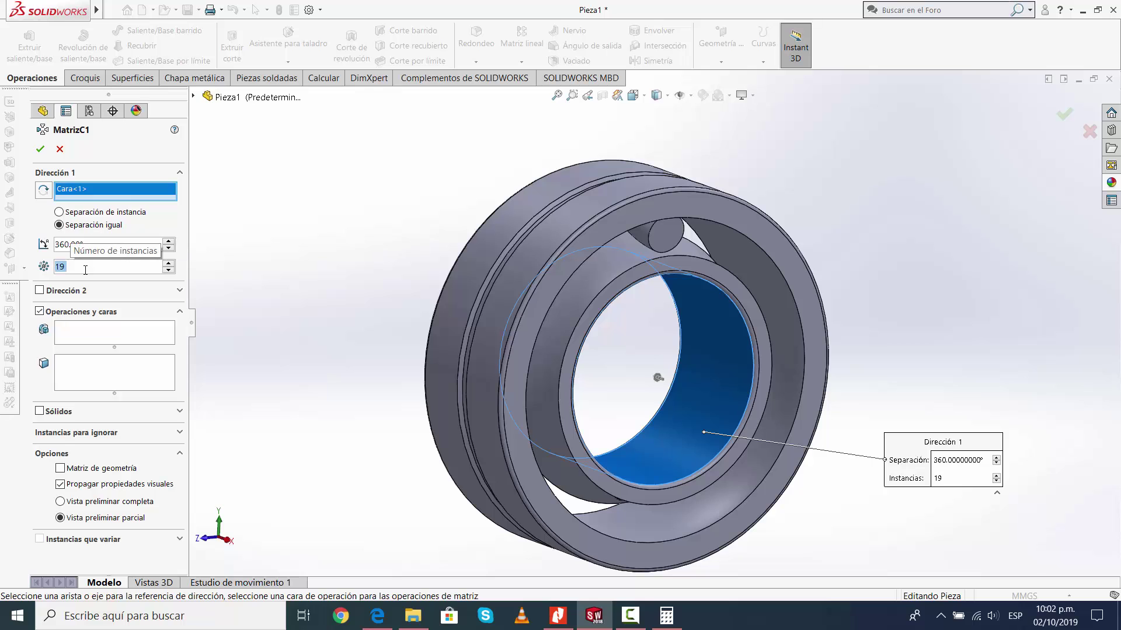
left_click(113, 325)
scroll(642, 251, "down", 3)
left_click(635, 290)
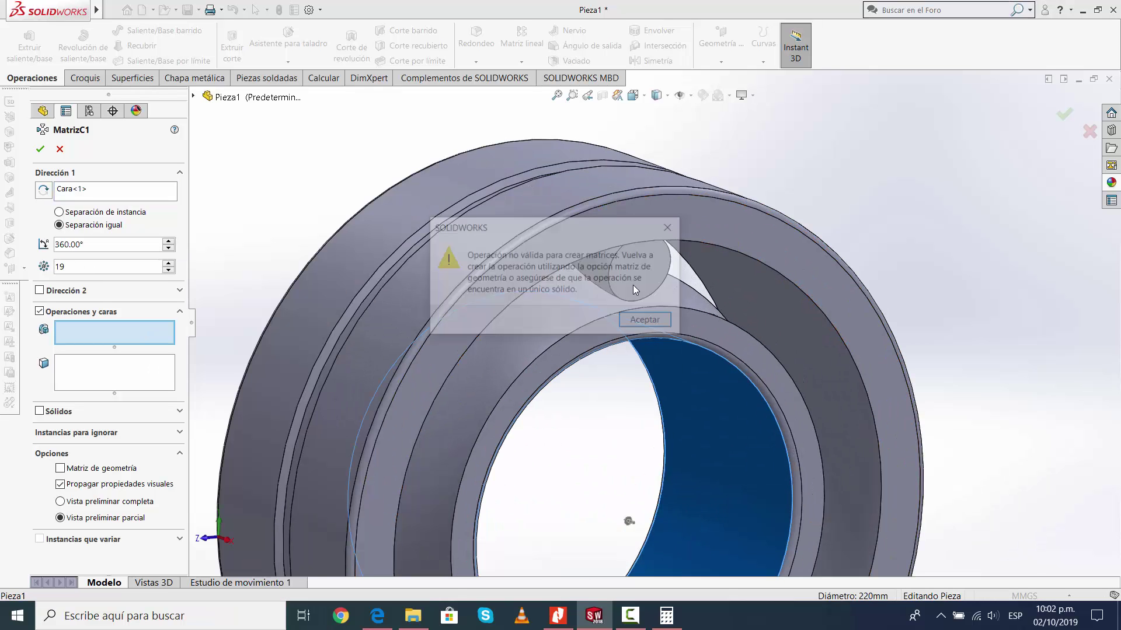
left_click(644, 320)
scroll(648, 310, "up", 3)
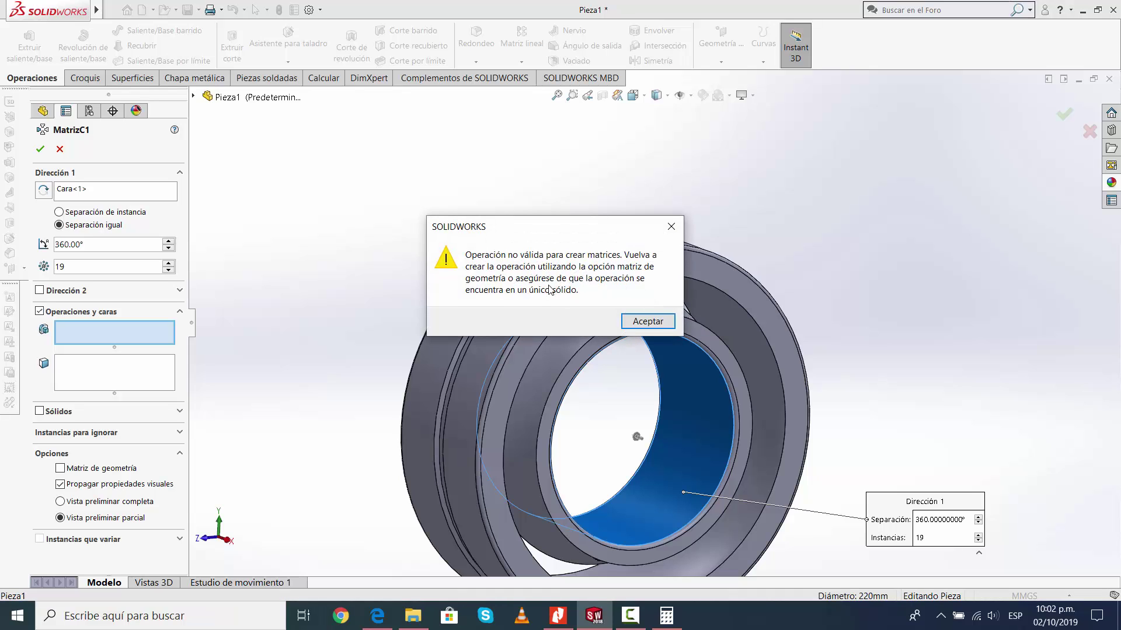
left_click(641, 322)
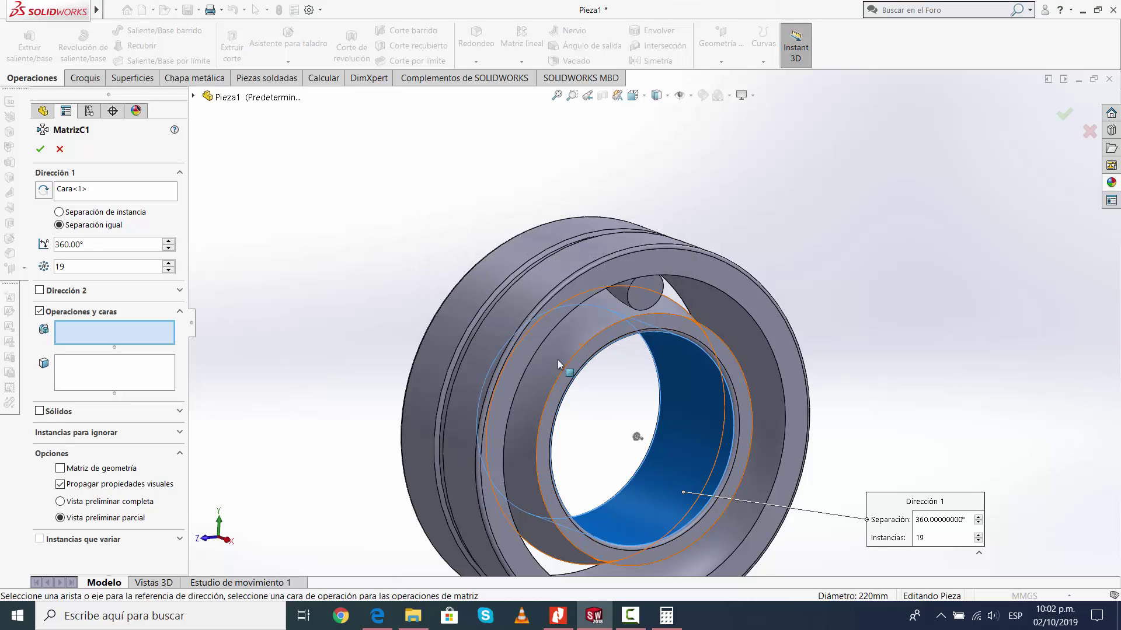
scroll(648, 318, "up", 2)
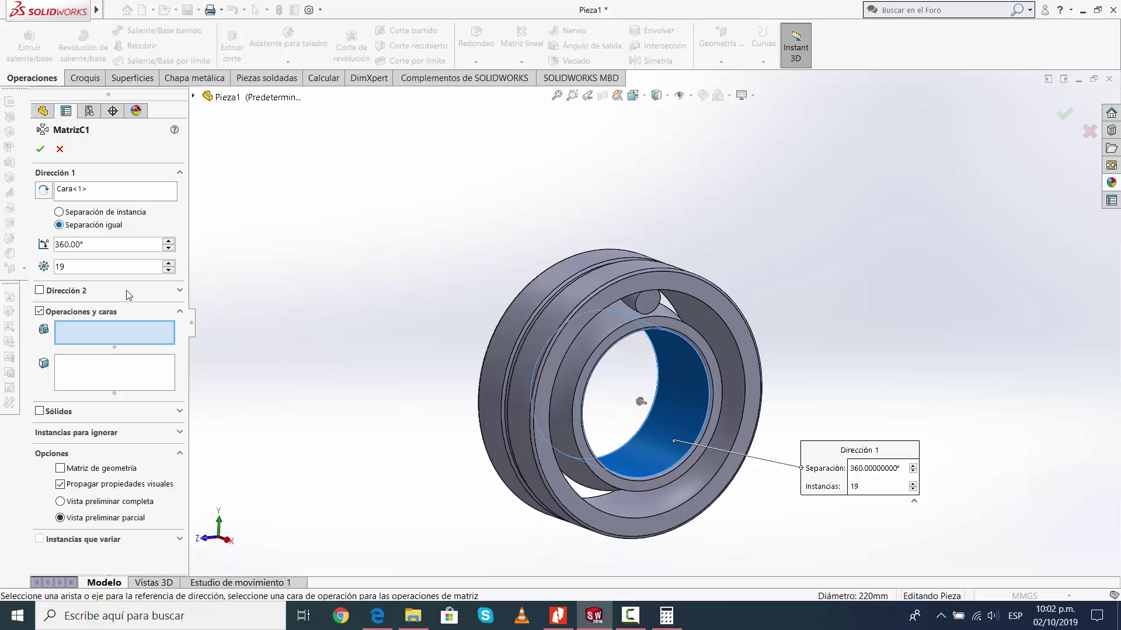
left_click(113, 378)
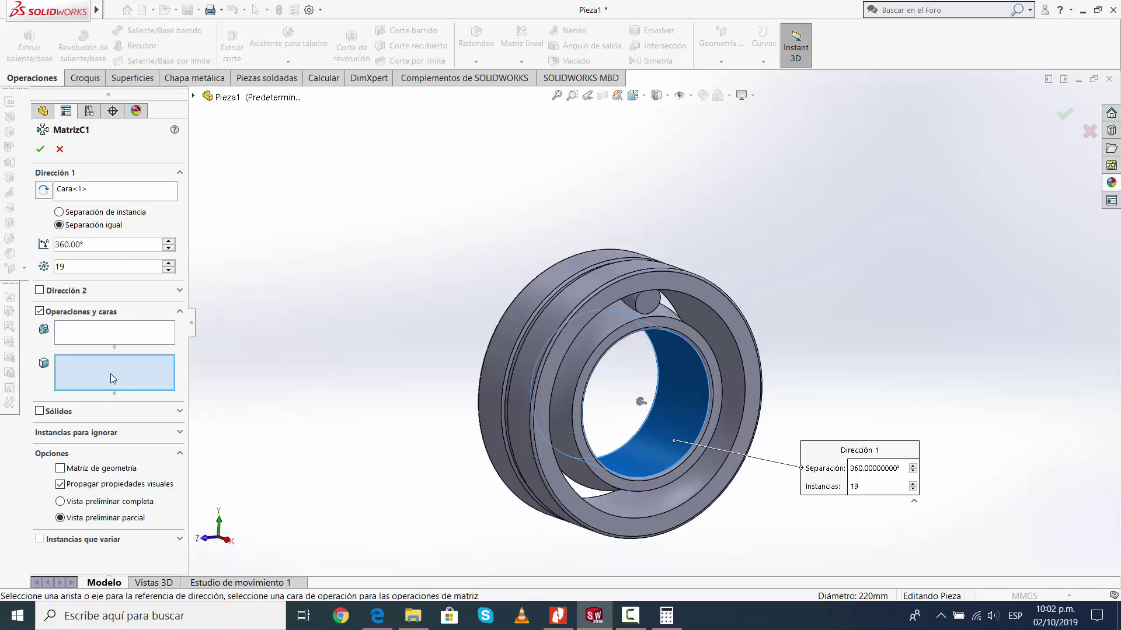
left_click(177, 412)
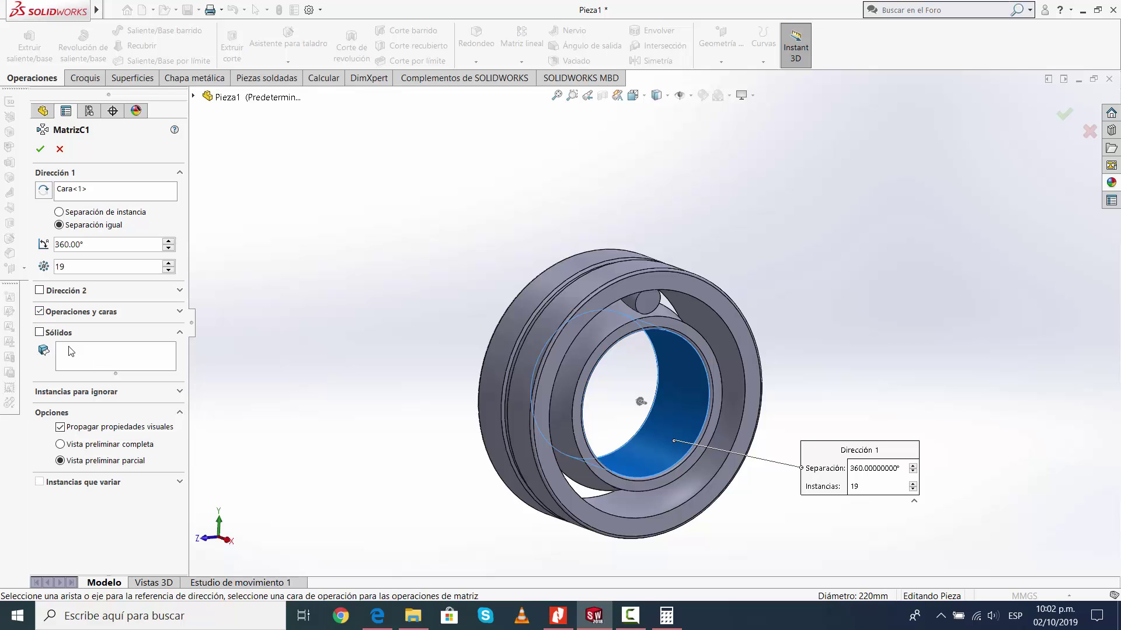
left_click(59, 149)
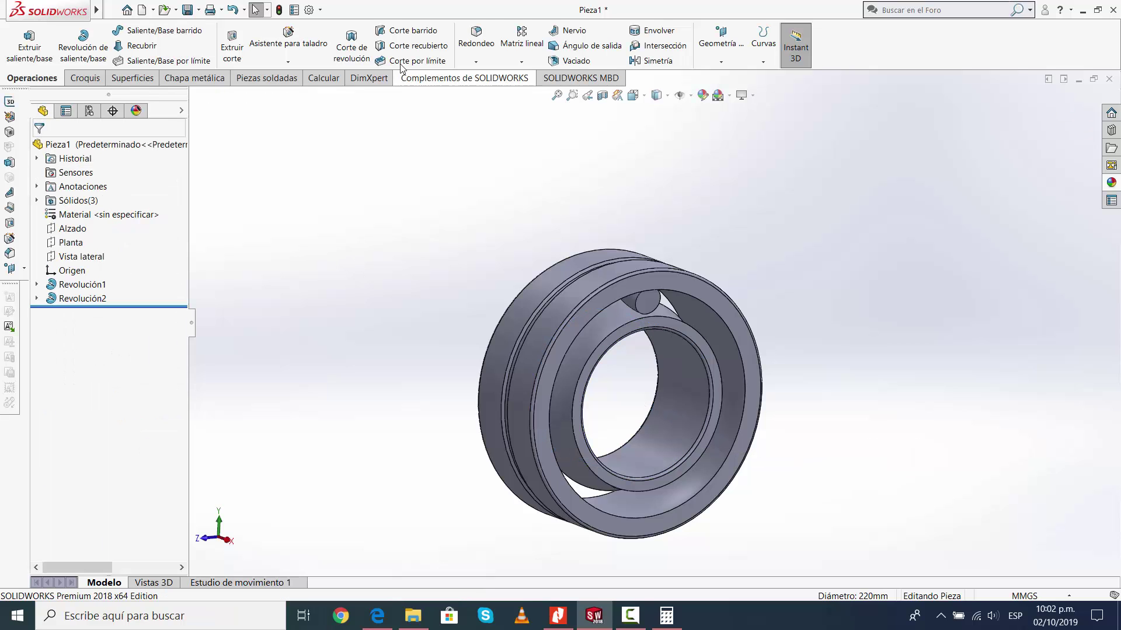
left_click(521, 61)
left_click(541, 91)
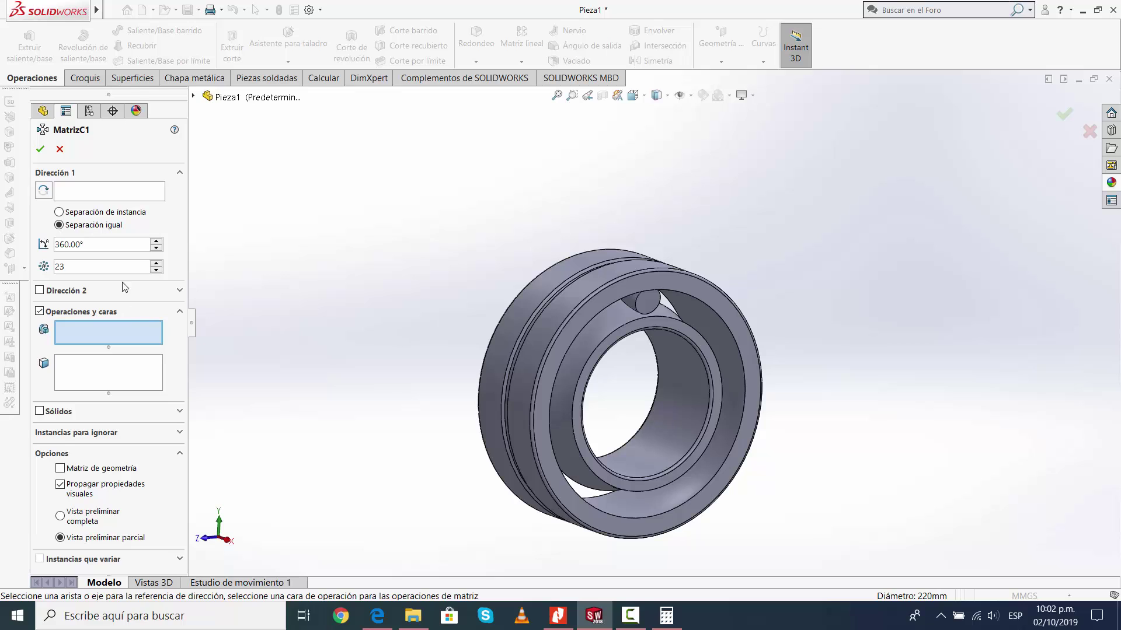
left_click(696, 433)
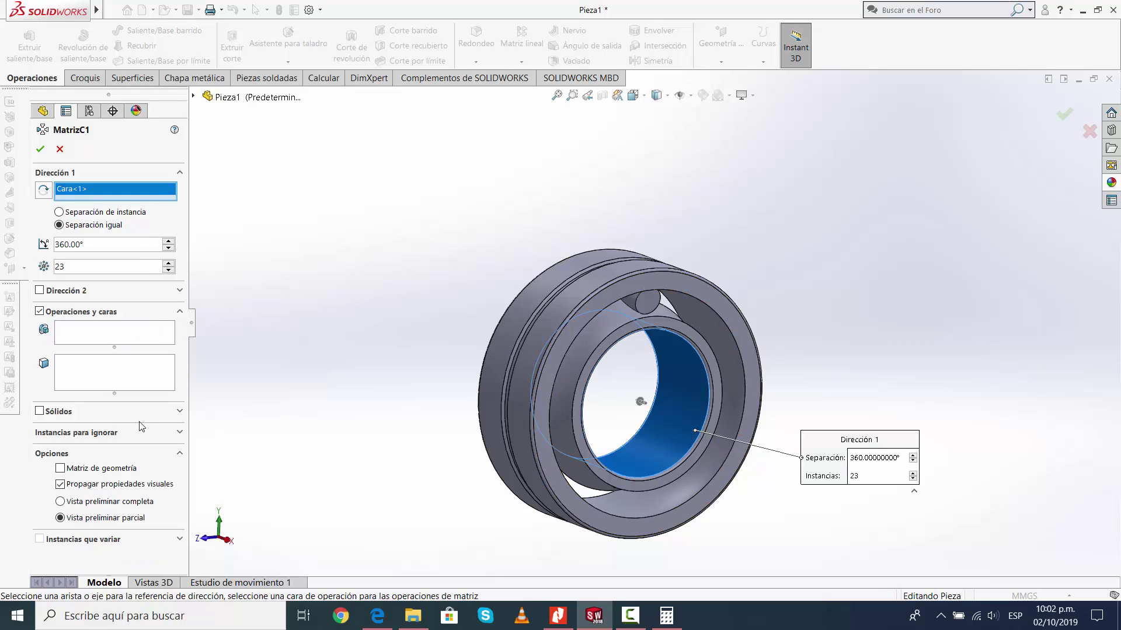
left_click(53, 414)
left_click(197, 96)
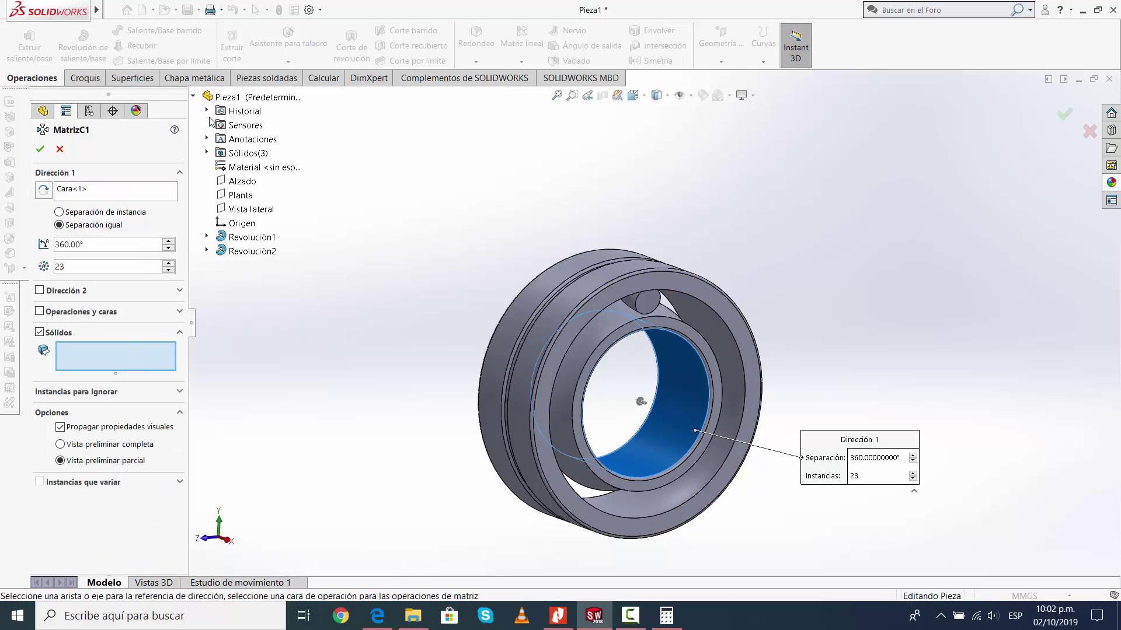
left_click(257, 251)
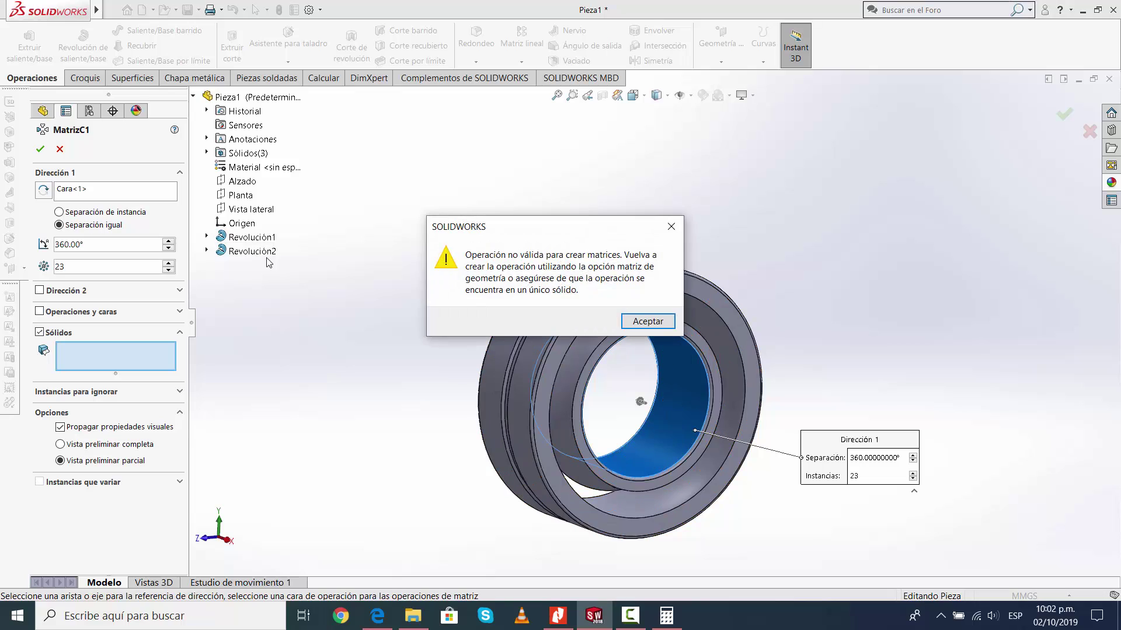
left_click(648, 321)
left_click(642, 309)
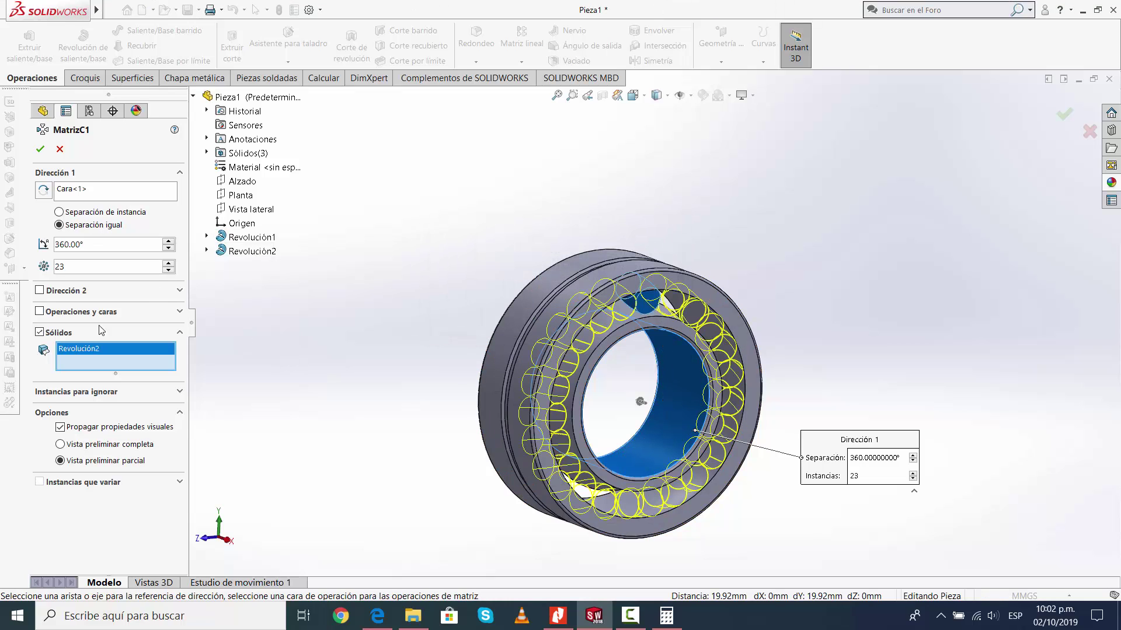
left_click(60, 149)
Set up a circular pattern about the inner ring's bore face with 19 equally spaced instances over 360°.
left_click(521, 62)
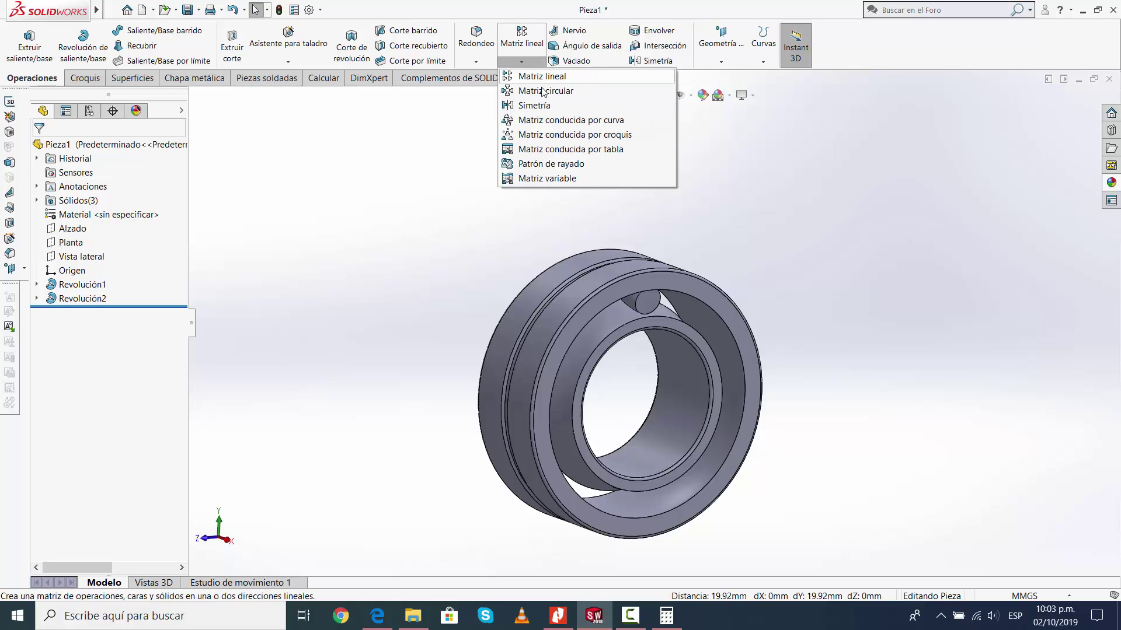
left_click(537, 90)
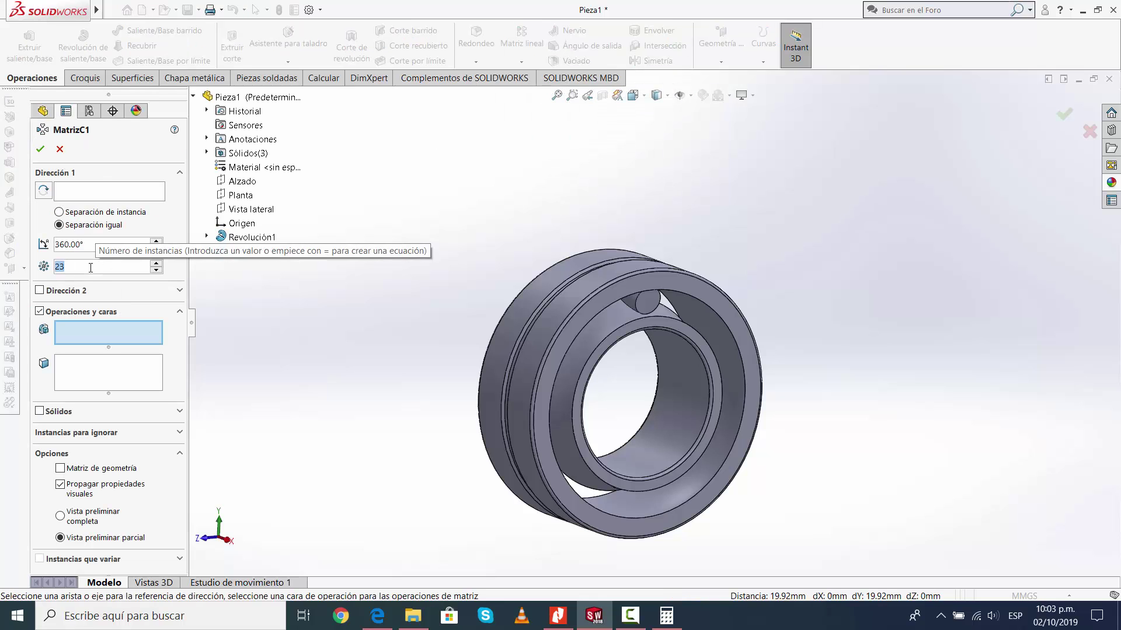
scroll(93, 266, "down", 4)
left_click(114, 199)
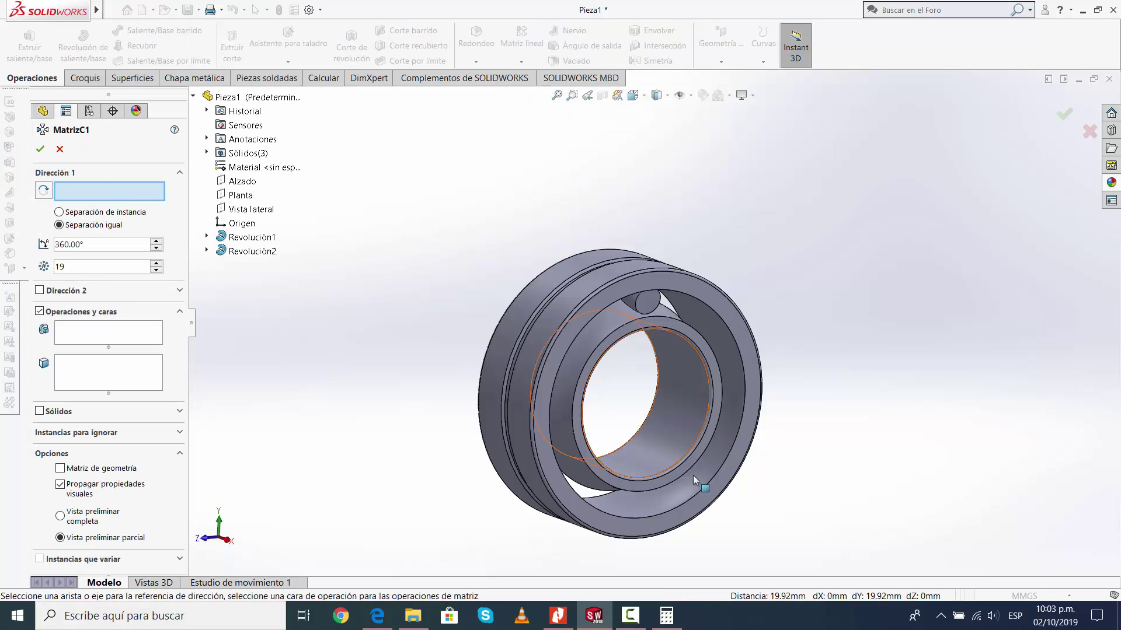
left_click(667, 433)
Try to choose the roller's revolve as the feature to repeat in the circular pattern.
left_click(646, 308)
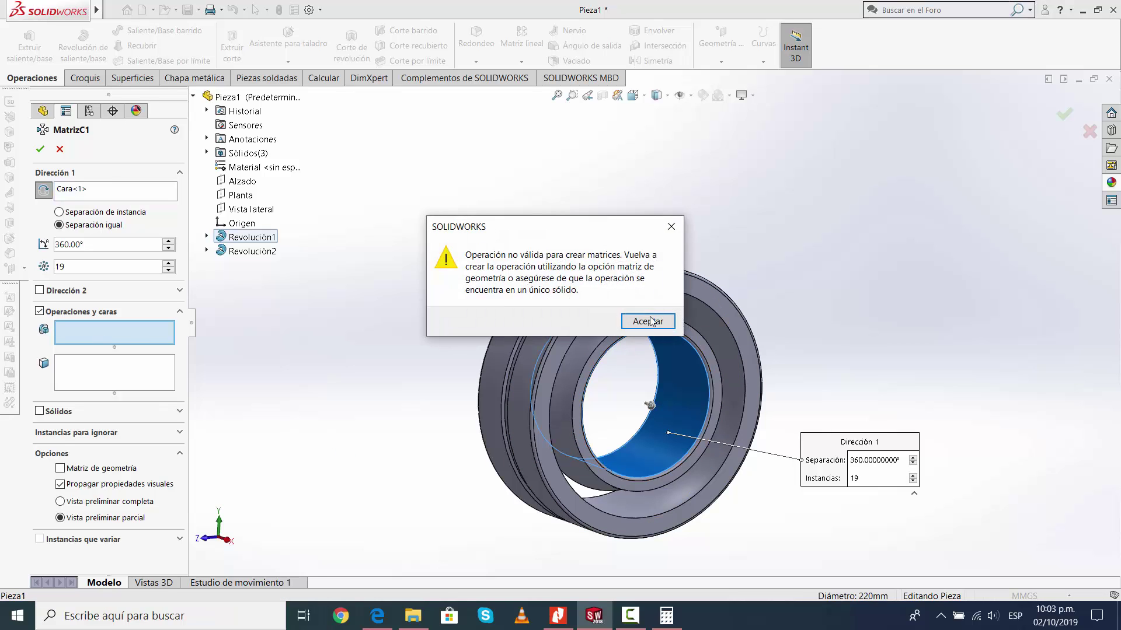
left_click(646, 320)
left_click(247, 255)
key("Return")
left_click(271, 257)
left_click(648, 321)
Switch the circular pattern from features and faces to bodies, pick the roller body and create the pattern.
left_click(39, 311)
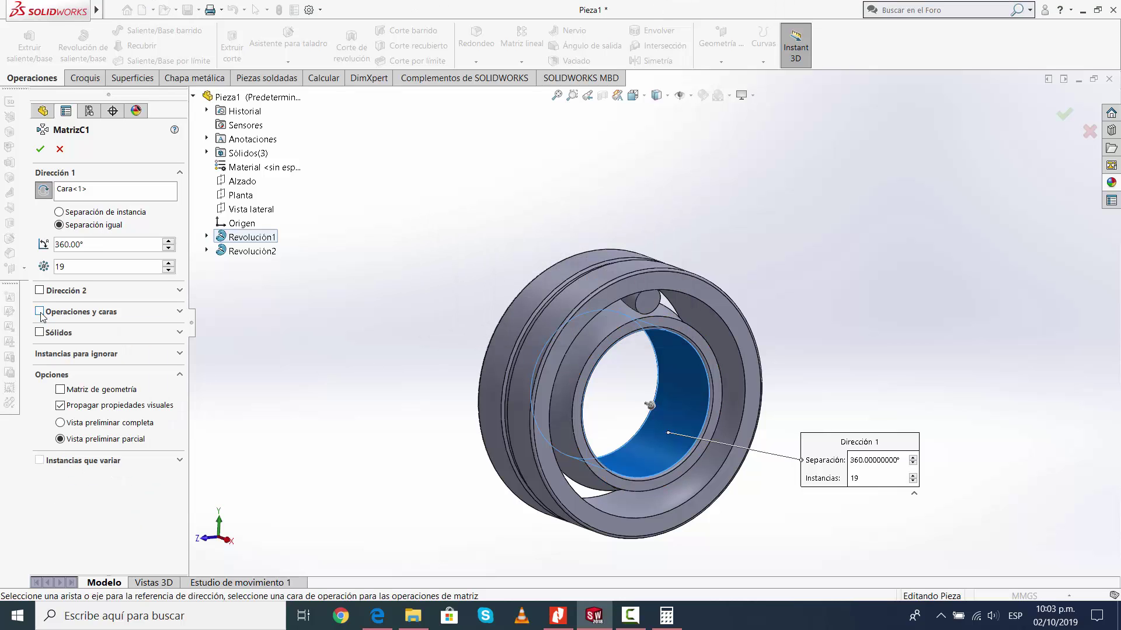
left_click(40, 333)
left_click(641, 314)
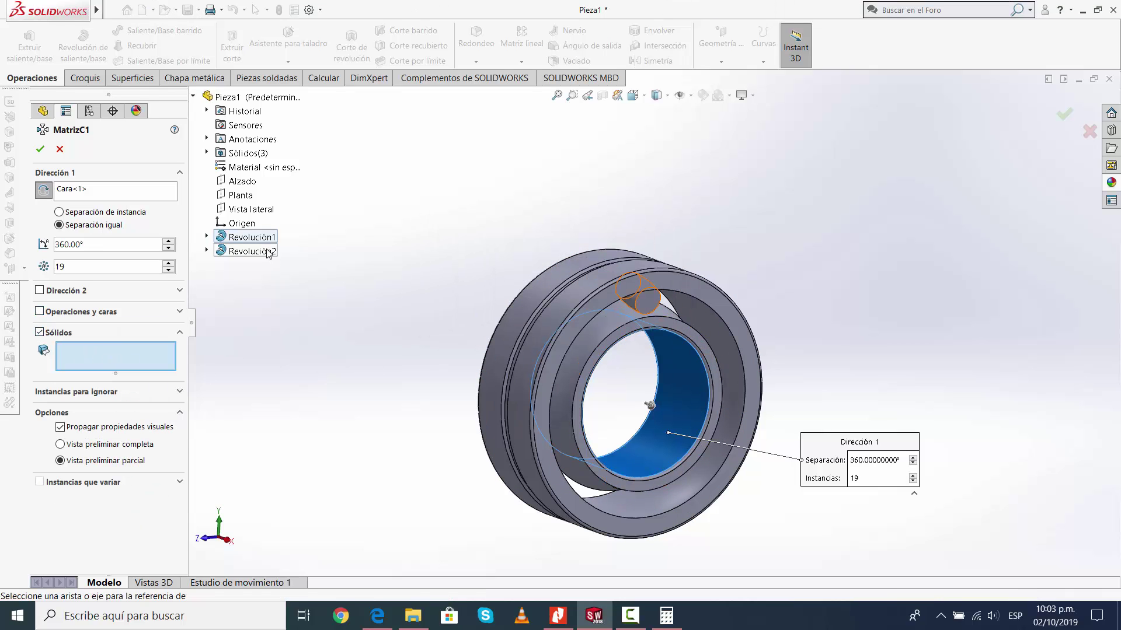
left_click(645, 320)
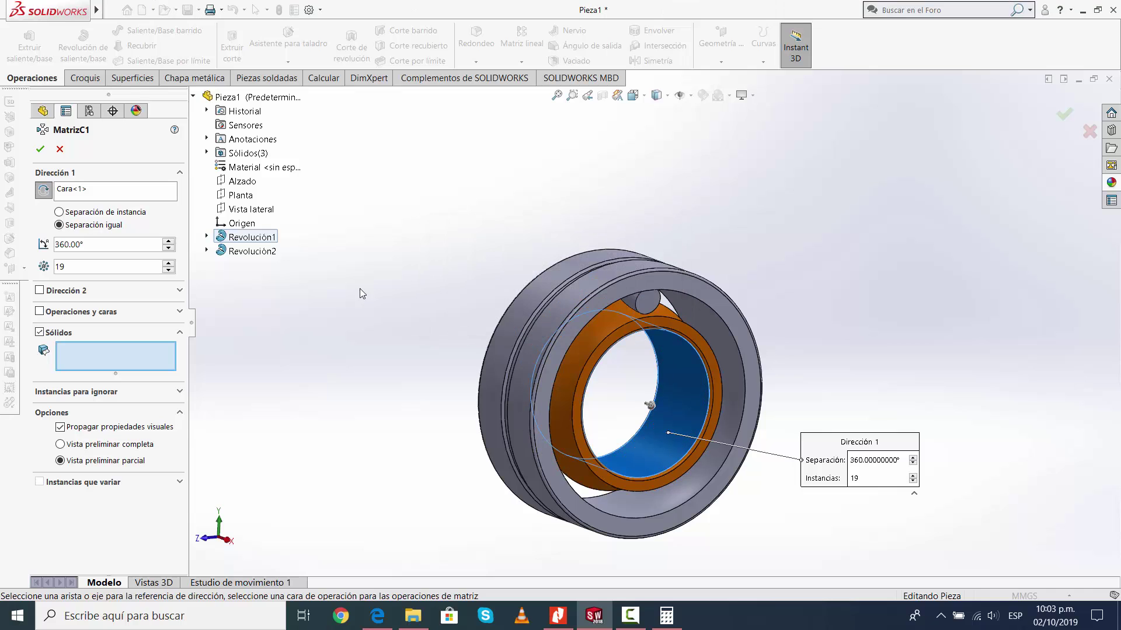
left_click(644, 308)
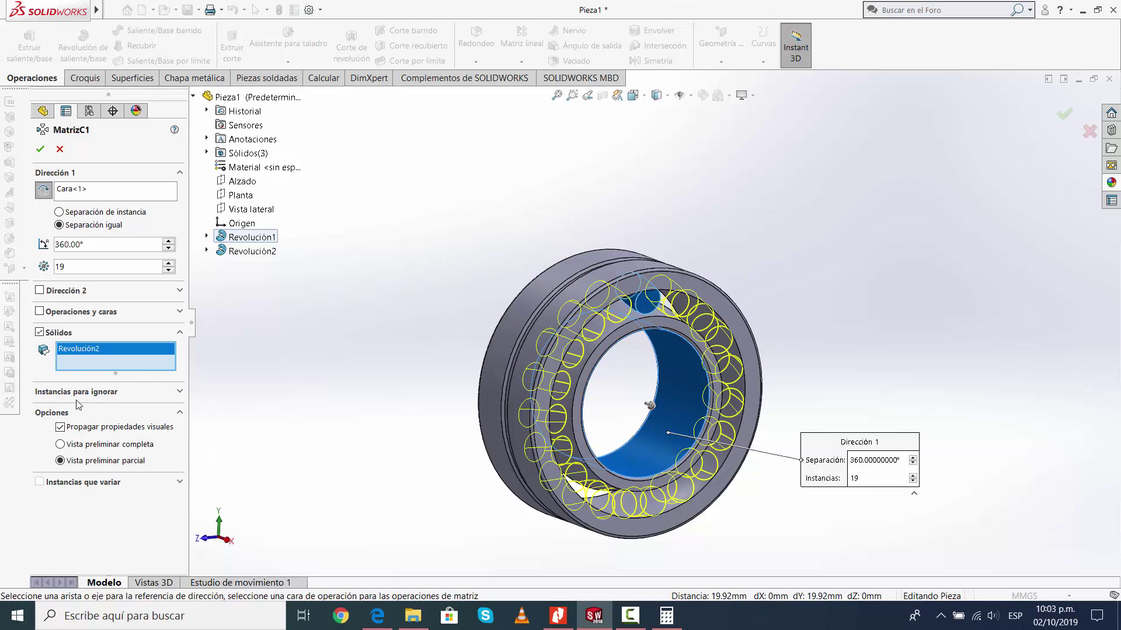
left_click(40, 149)
scroll(663, 336, "down", 5)
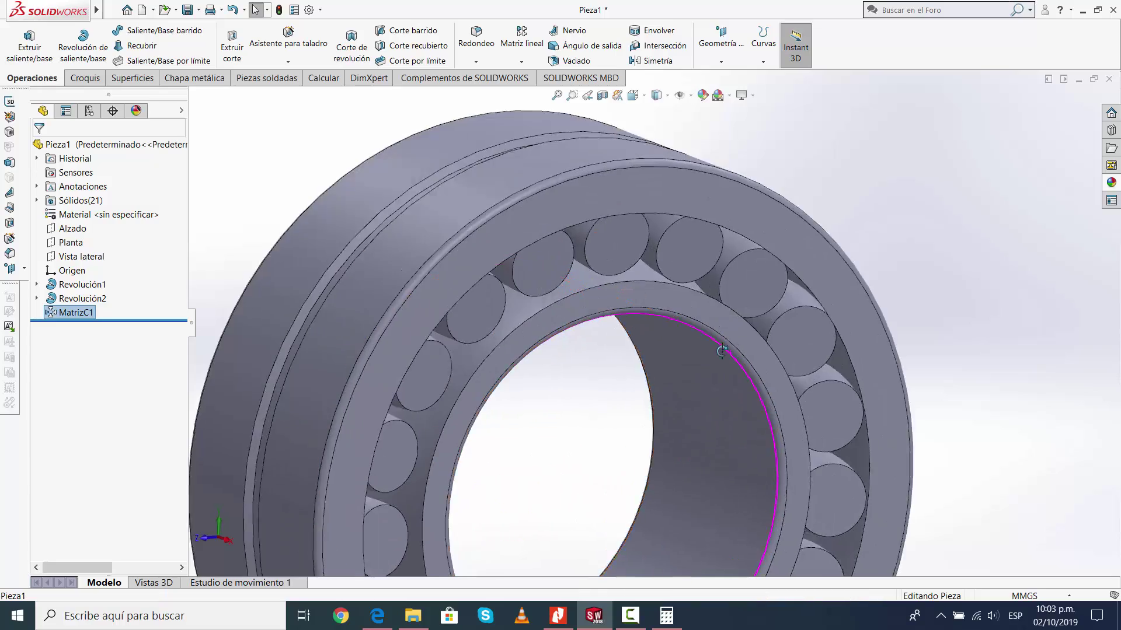
scroll(618, 306, "up", 8)
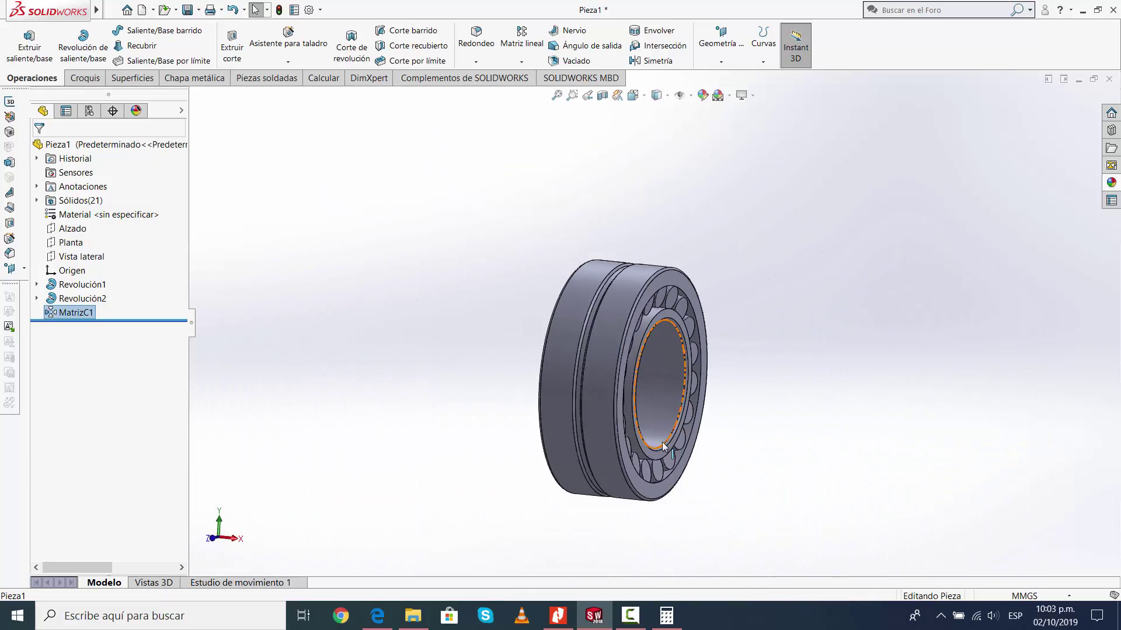
middle_click_drag(744, 411, 595, 484)
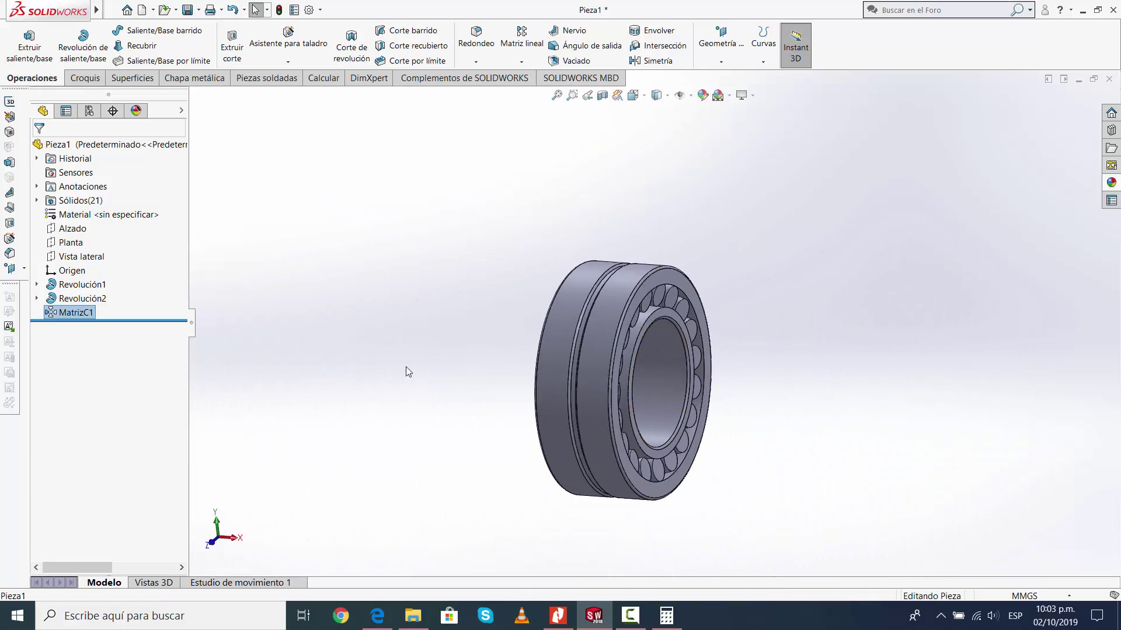
Set up a mirror about the Vista lateral plane and try to choose the roller's revolve as the feature to mirror.
left_click(406, 368)
left_click(633, 95)
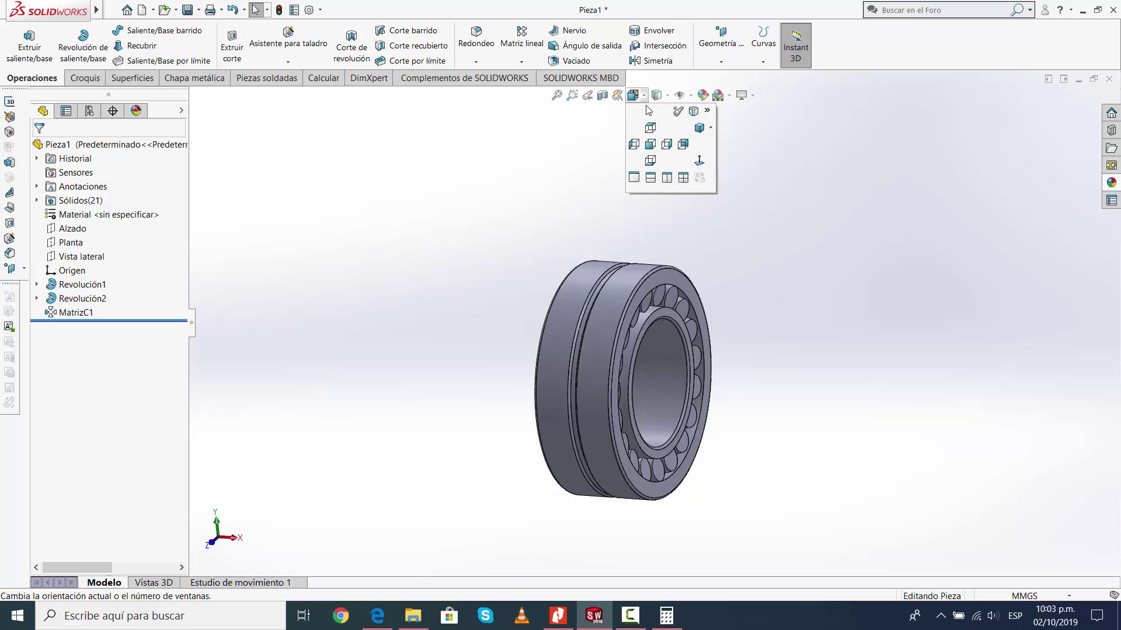
left_click(666, 146)
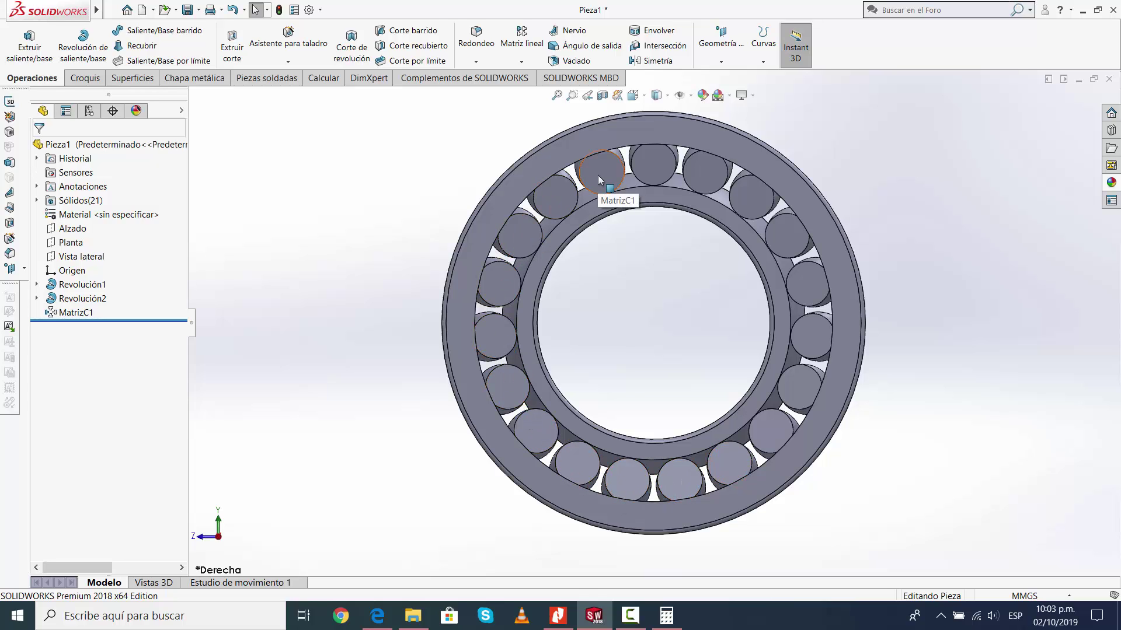
scroll(477, 313, "up", 3)
middle_click_drag(476, 313, 489, 199)
left_click(657, 61)
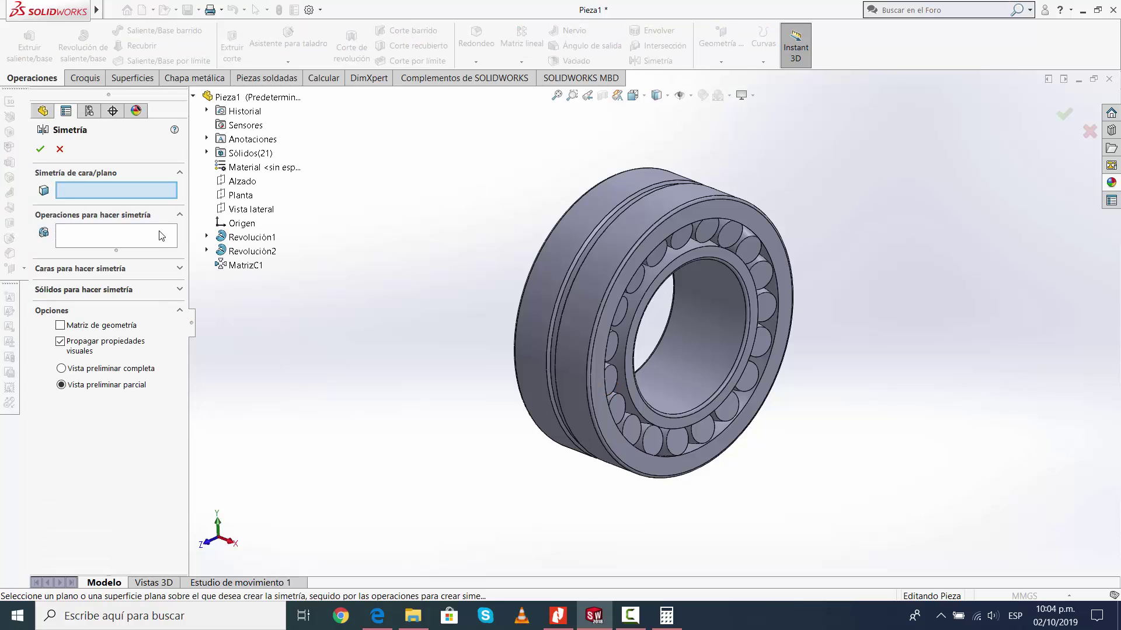
left_click(250, 208)
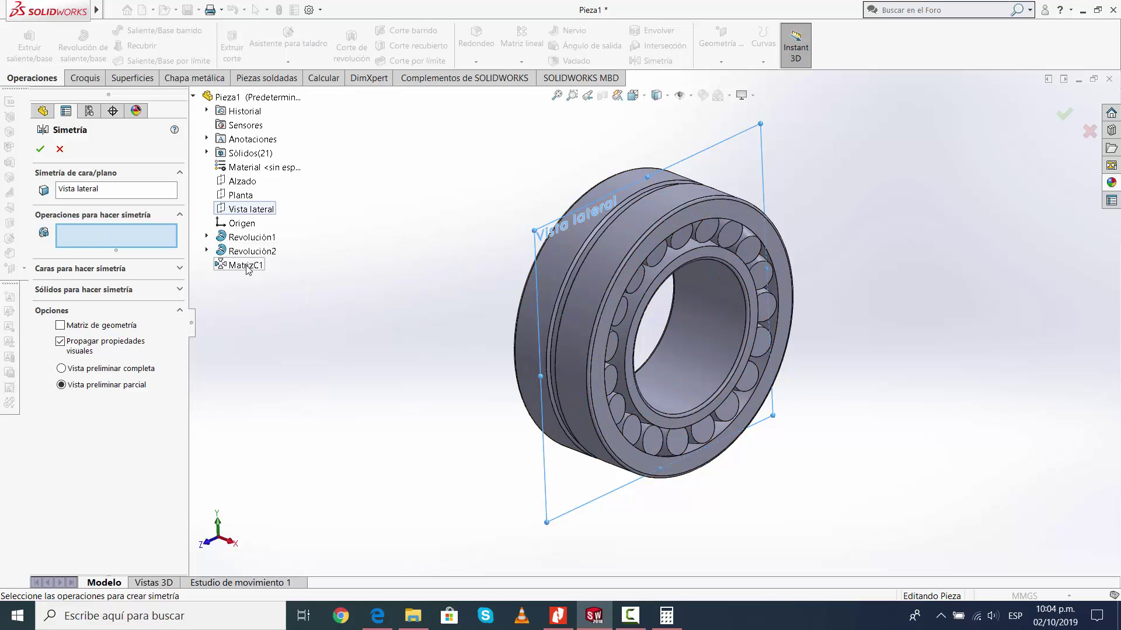
left_click(251, 251)
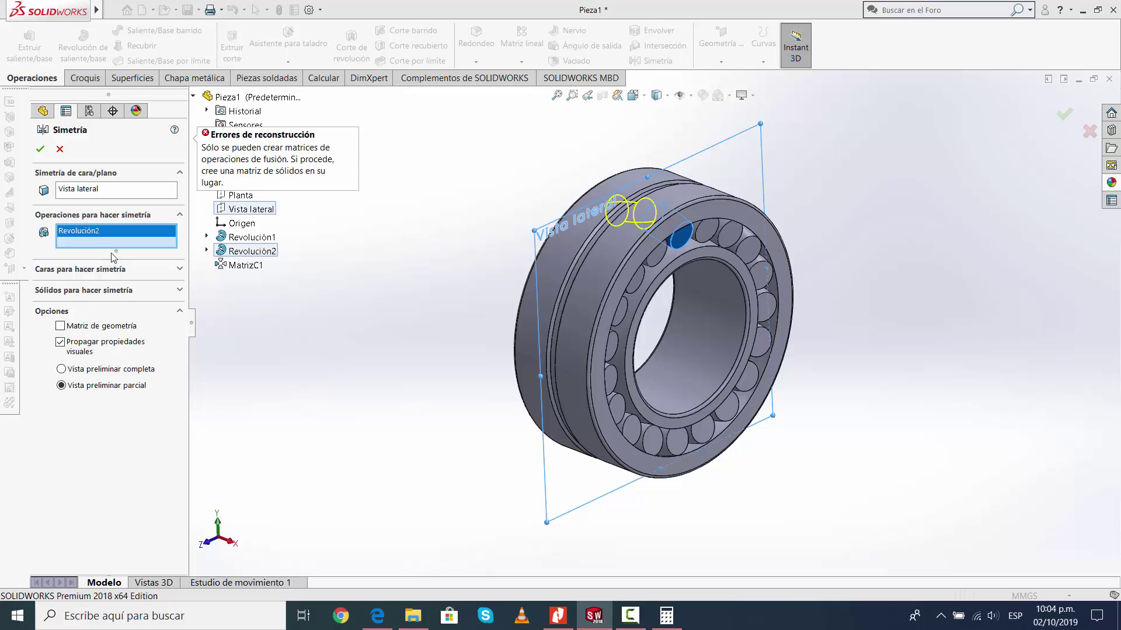
Switch the mirror from features to bodies, pick the original roller body and create the mirror.
key("Delete")
left_click(112, 289)
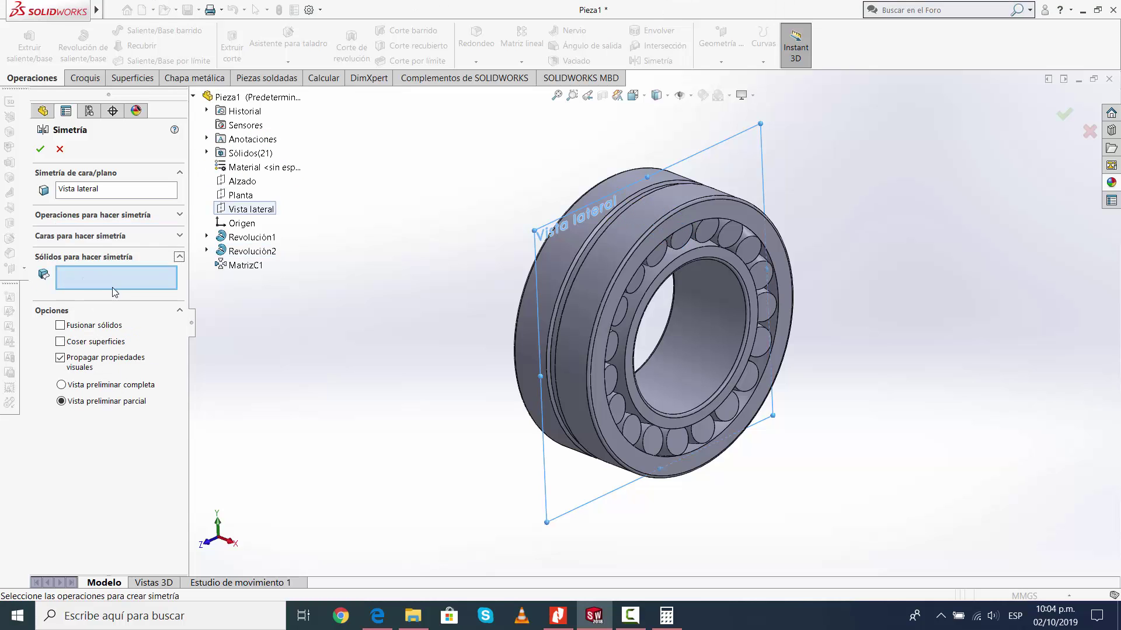
left_click(258, 252)
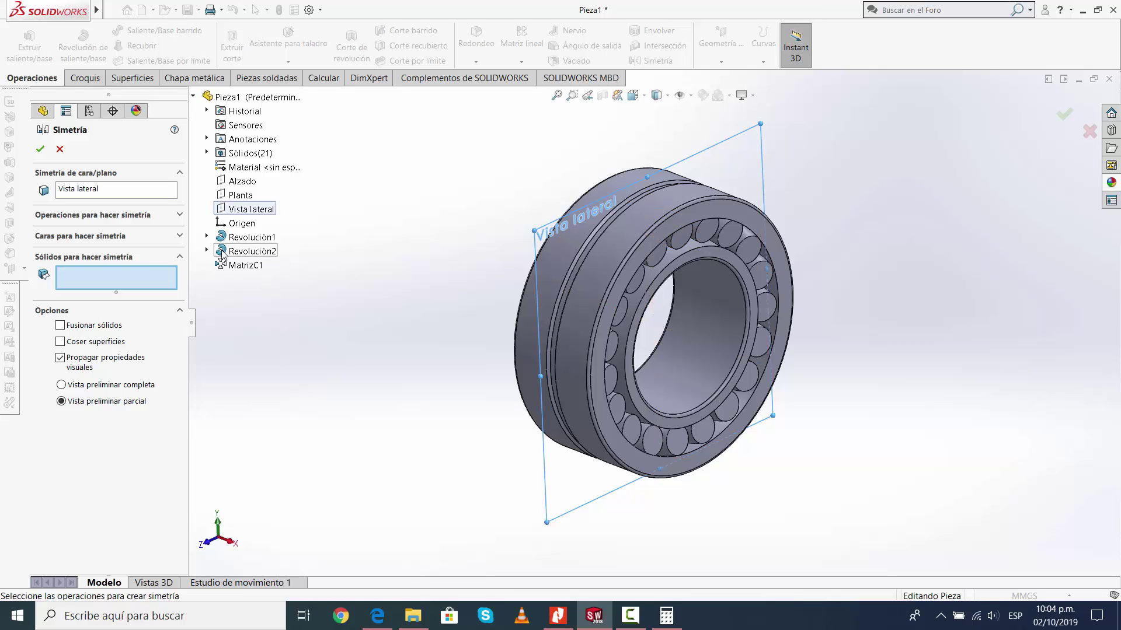
middle_click_drag(331, 276, 638, 232)
left_click(637, 231)
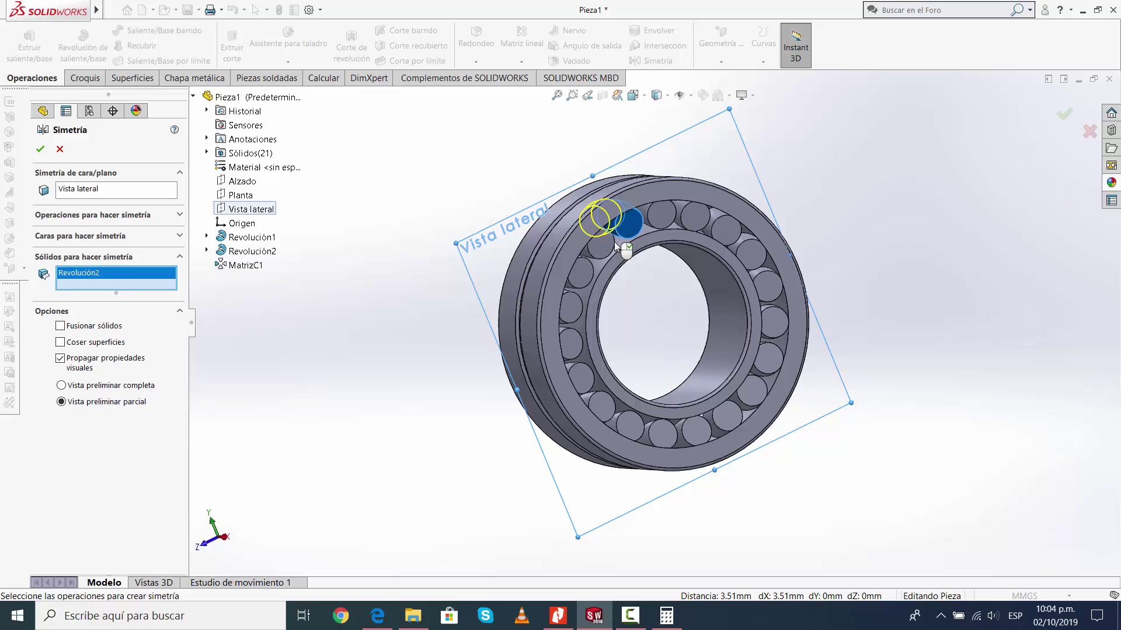
left_click(40, 148)
Set up a circular pattern of bodies about the inner ring's bore face with 19 equally spaced instances over 360°.
middle_click_drag(418, 320, 619, 327)
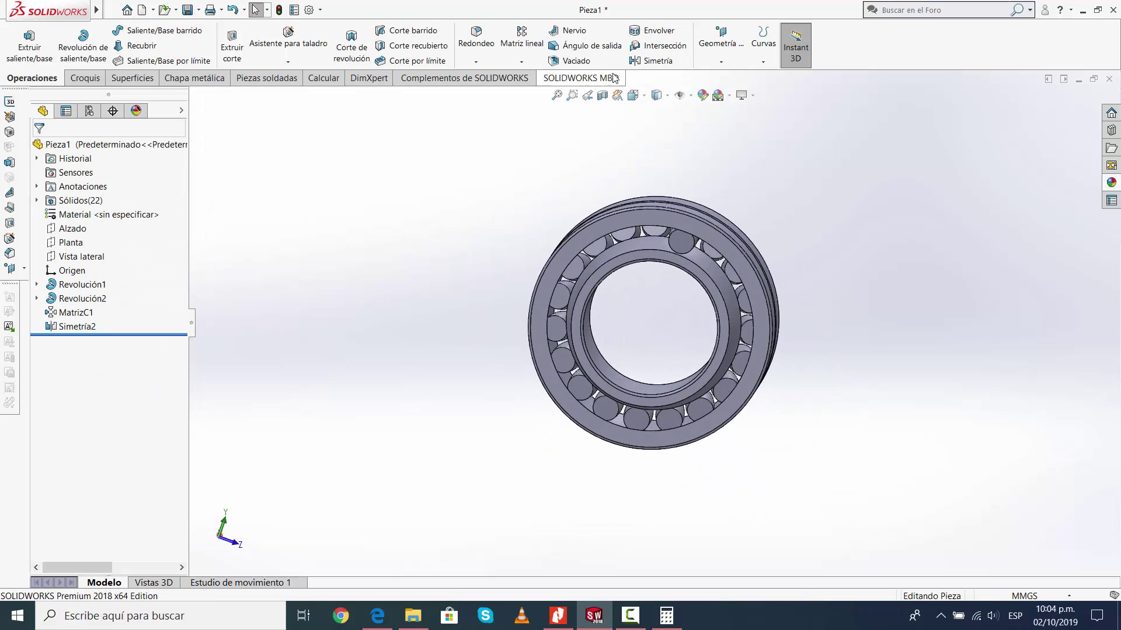
left_click(521, 61)
left_click(540, 90)
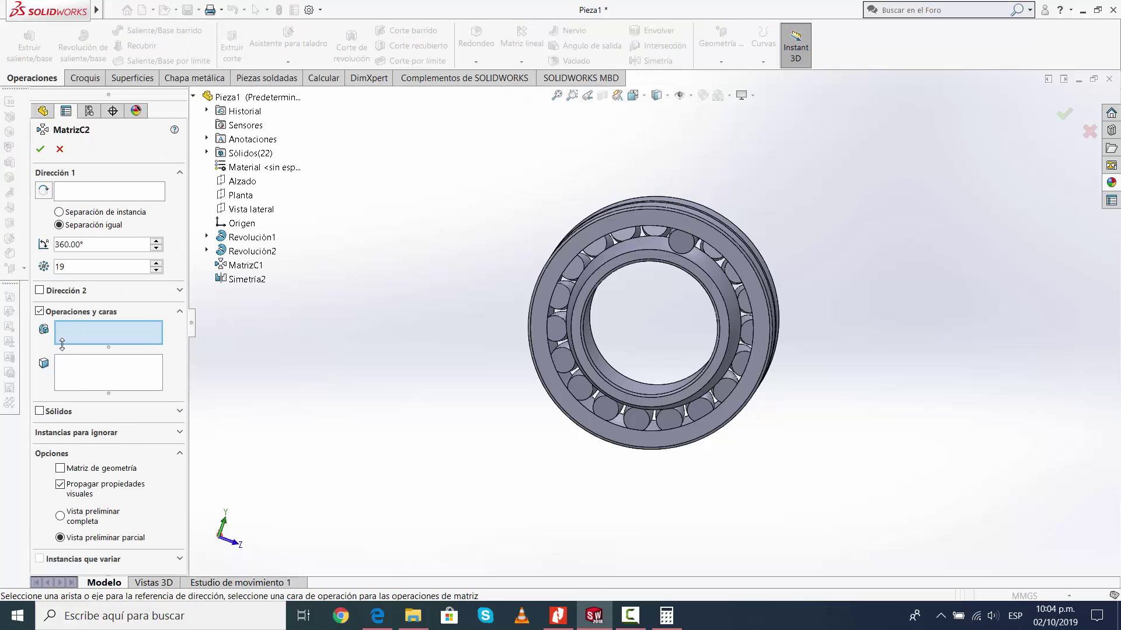
left_click(40, 312)
left_click(40, 334)
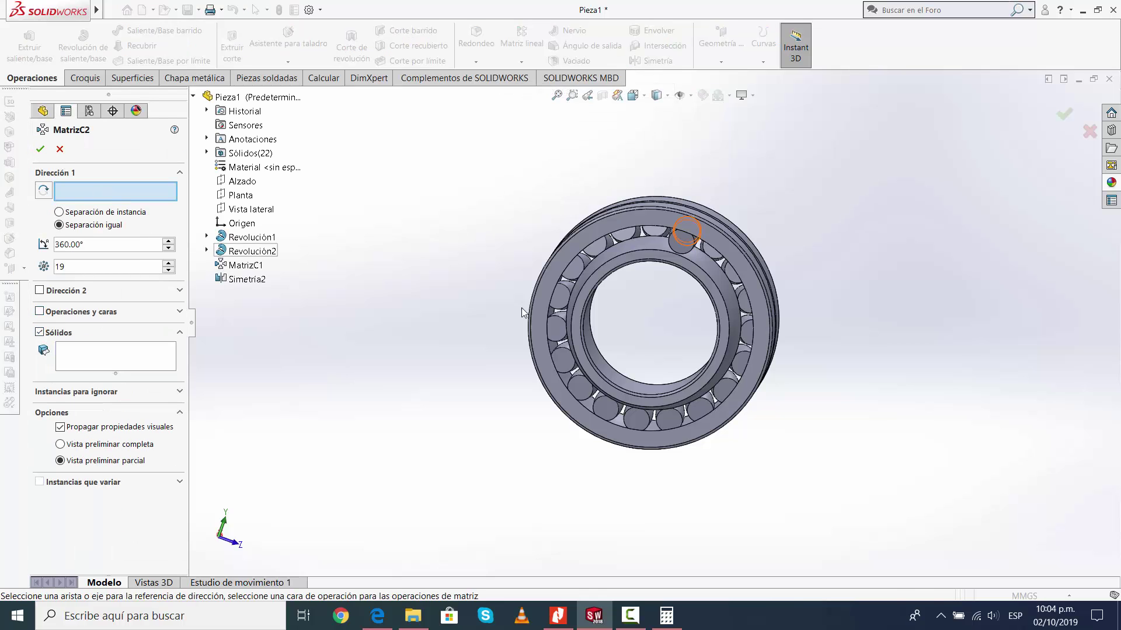
middle_click_drag(520, 307, 622, 367)
left_click(623, 367)
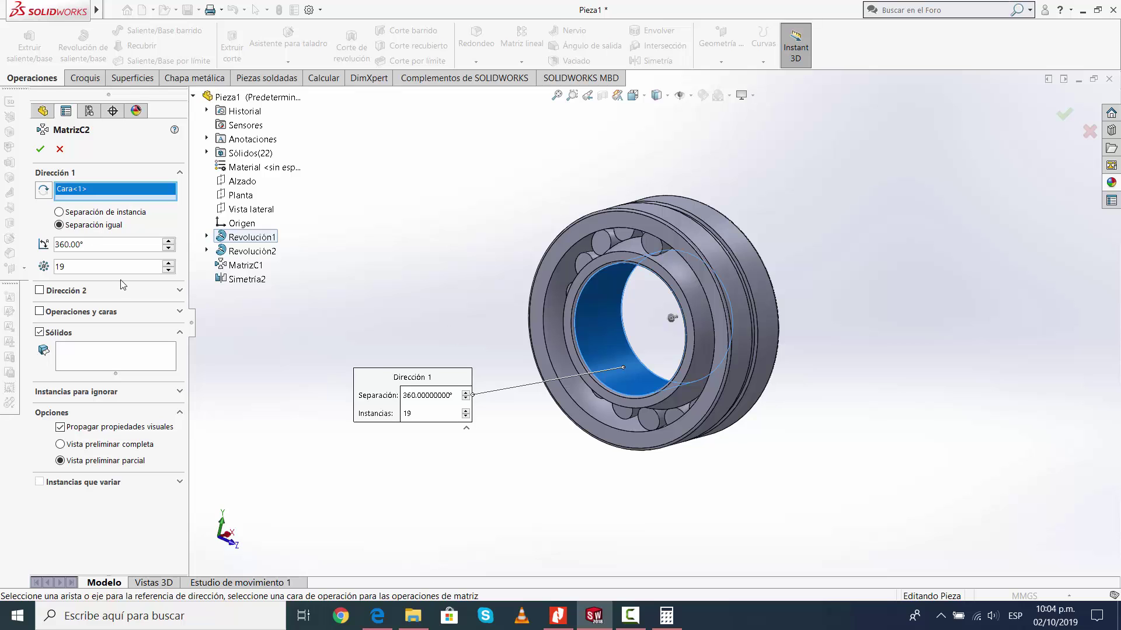
Pick the mirrored roller as the body to repeat and create the circular pattern for the second row.
left_click(106, 353)
left_click(652, 246)
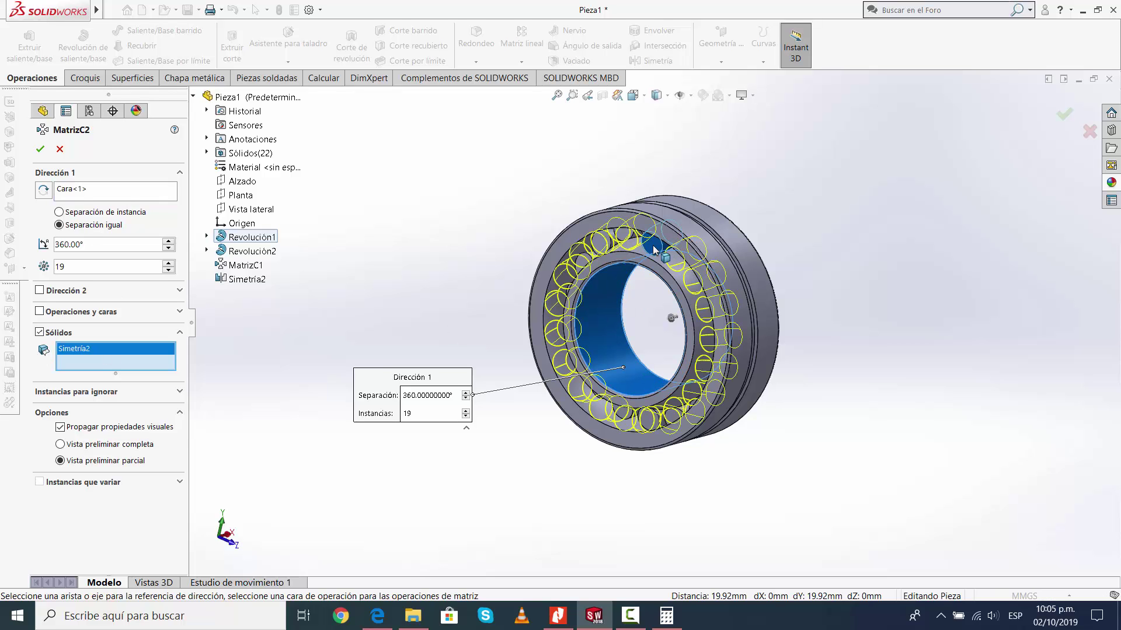
left_click(38, 151)
middle_click_drag(664, 334, 712, 408)
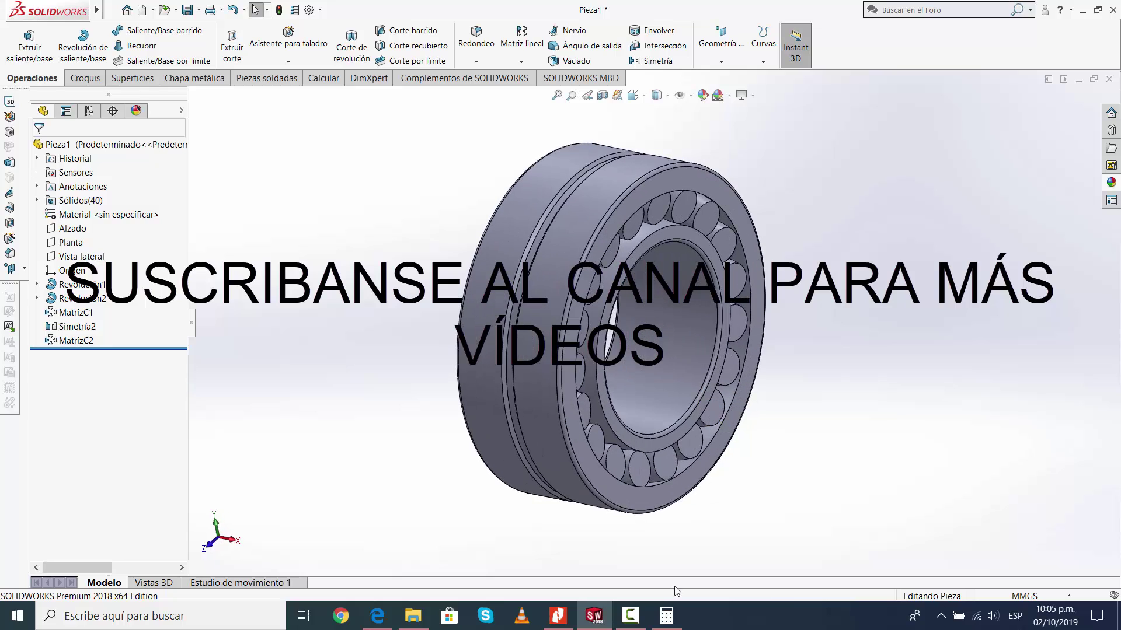